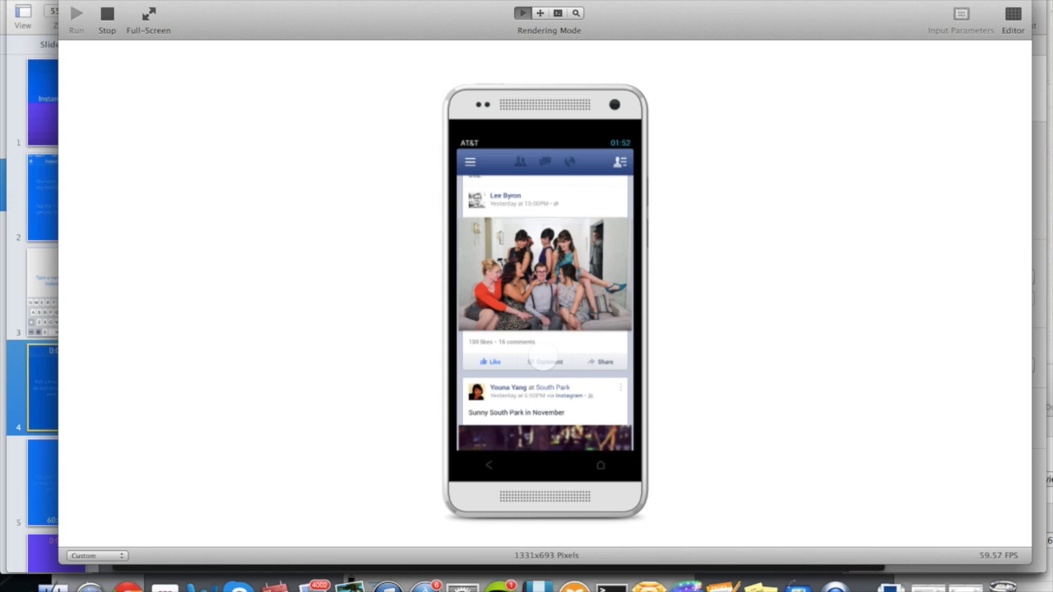
# Scroll the Facebook news feed prototype down and back up in the viewer to try out its behaviour.
pyautogui.moveTo(553, 324); pyautogui.dragTo(538, 240)
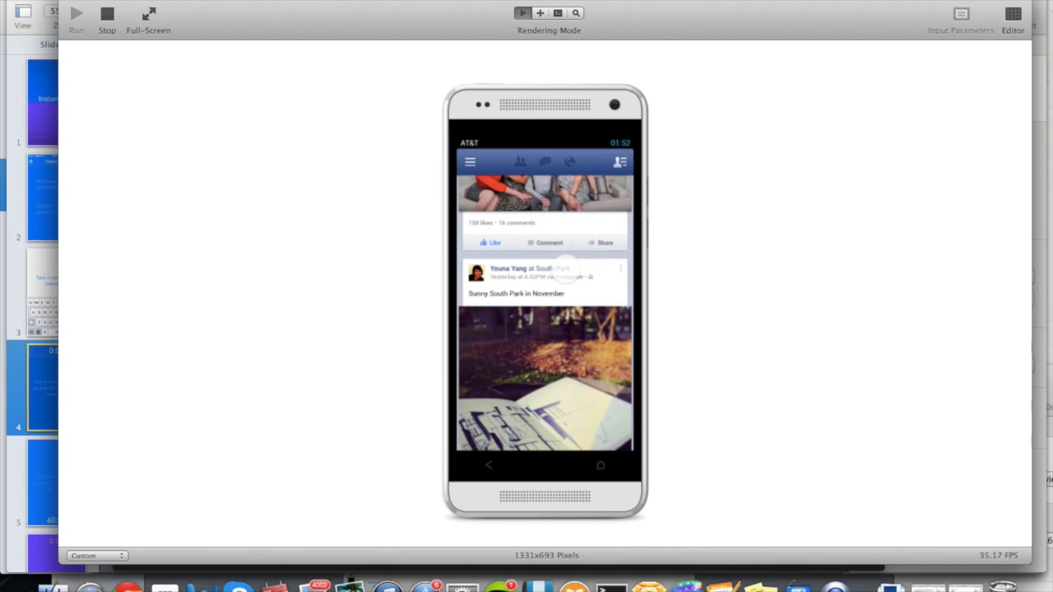
pyautogui.moveTo(563, 269); pyautogui.dragTo(565, 361)
pyautogui.click(572, 232)
pyautogui.moveTo(572, 232); pyautogui.dragTo(543, 329)
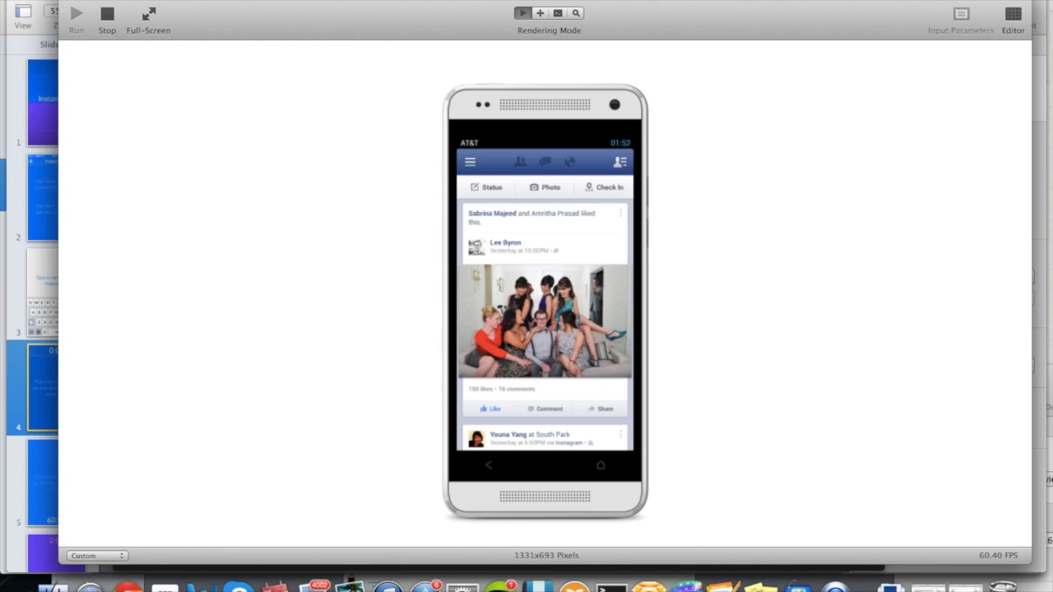
# Create a new composition from the Basic Composition template and move its viewer window away from the patches in the editor.
pyautogui.click(153, 0)
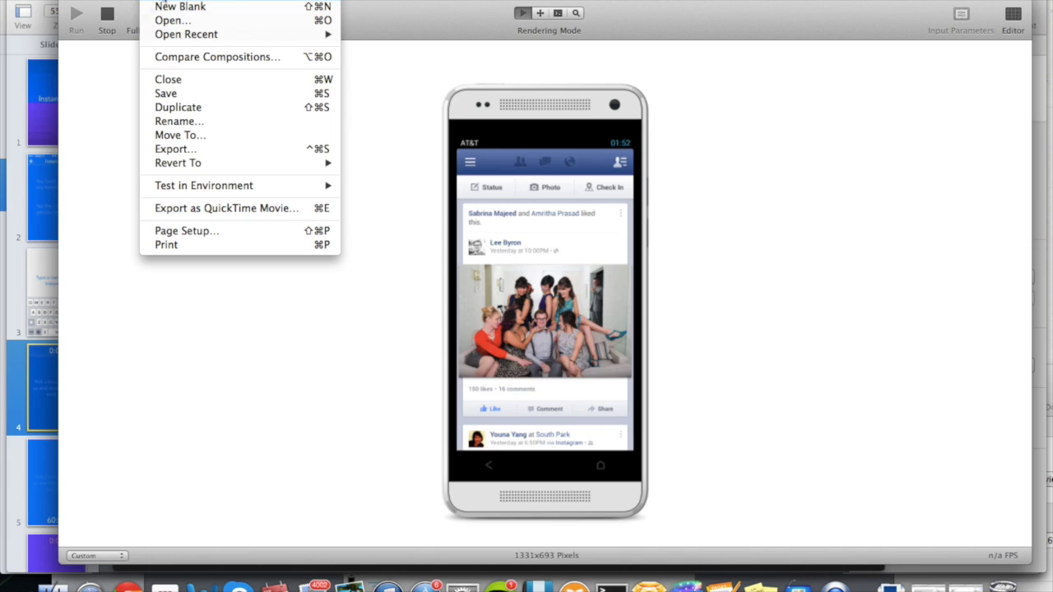
pyautogui.click(164, 3)
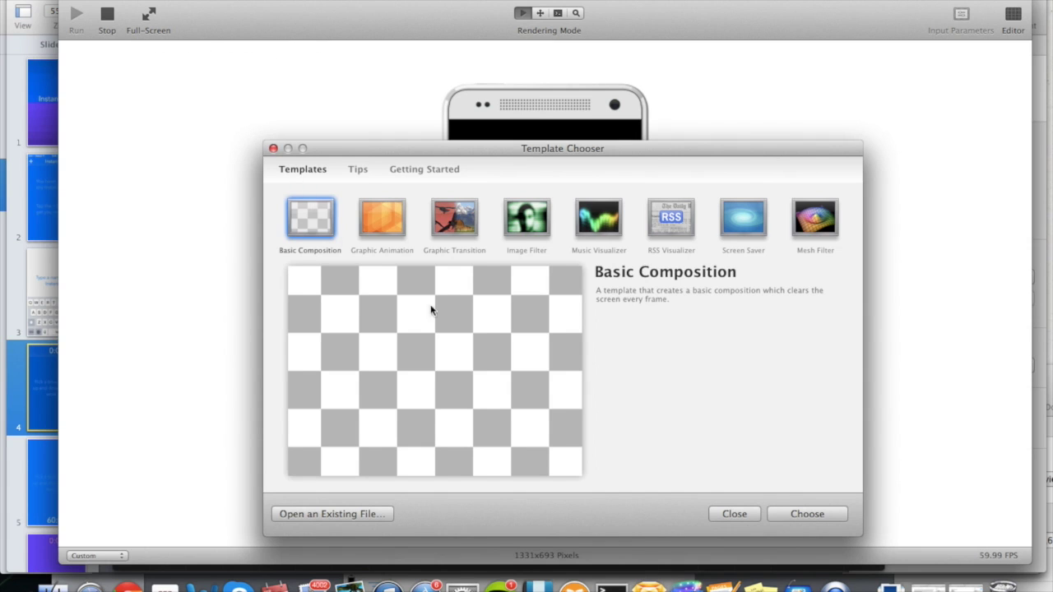
pyautogui.click(814, 514)
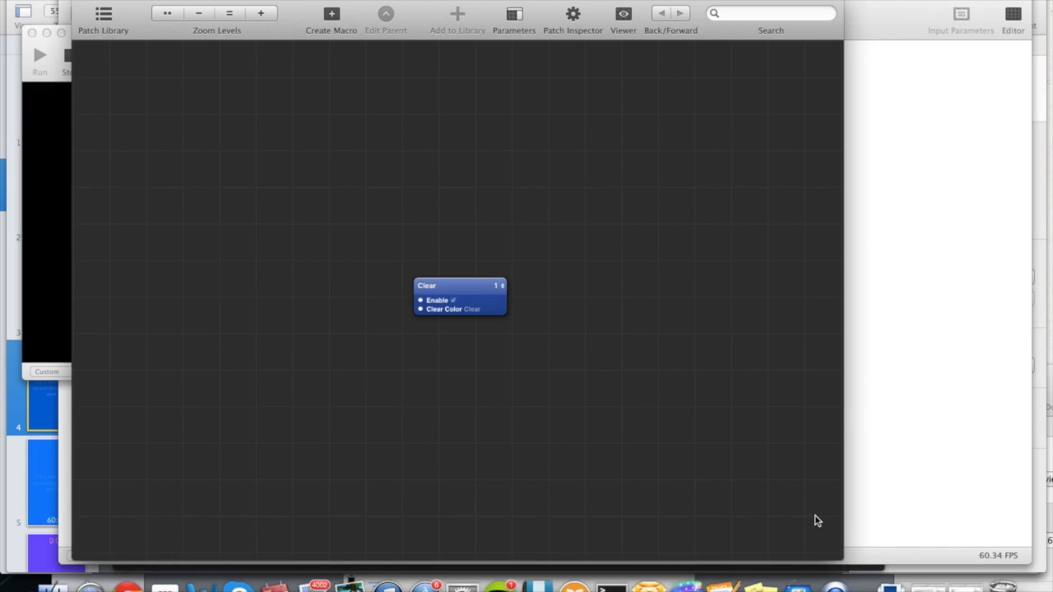
pyautogui.click(55, 49)
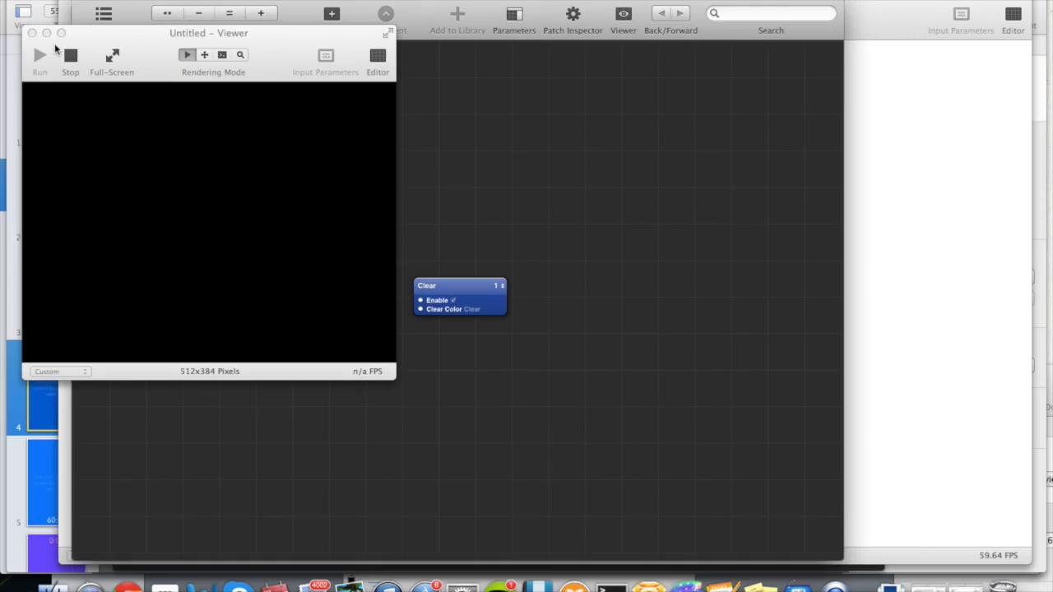
pyautogui.moveTo(113, 44); pyautogui.dragTo(755, 122)
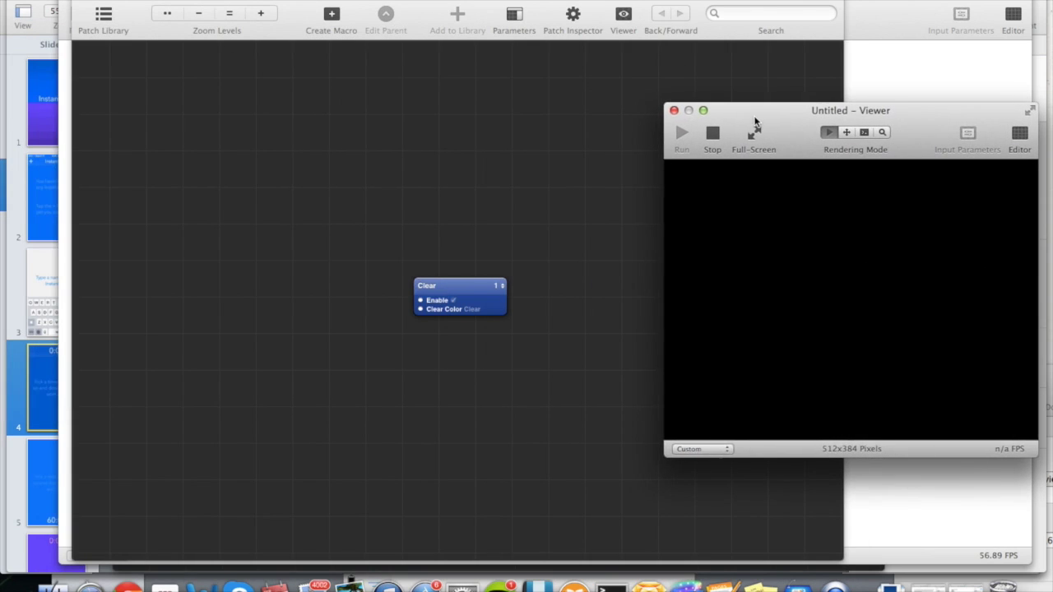
# Delete the default Clear patch from the new composition.
pyautogui.click(469, 291)
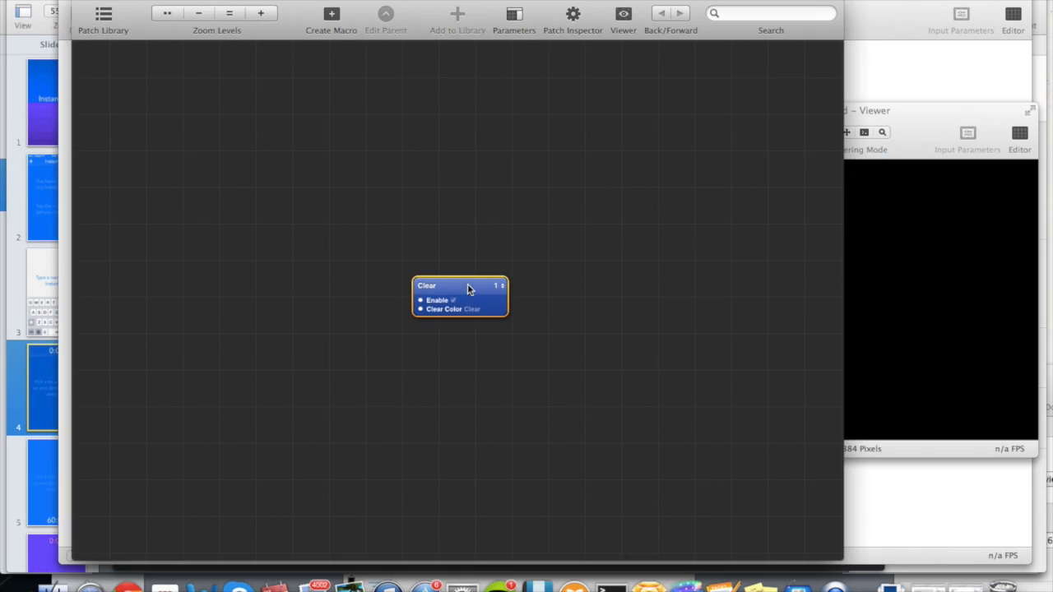
pyautogui.moveTo(468, 290); pyautogui.dragTo(427, 278)
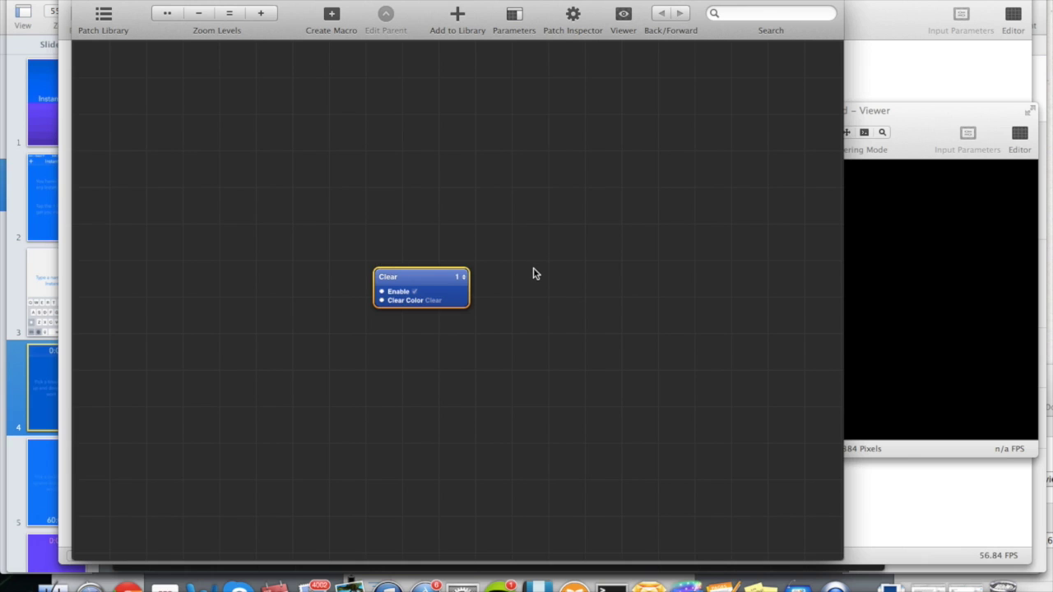
pyautogui.press('Delete')
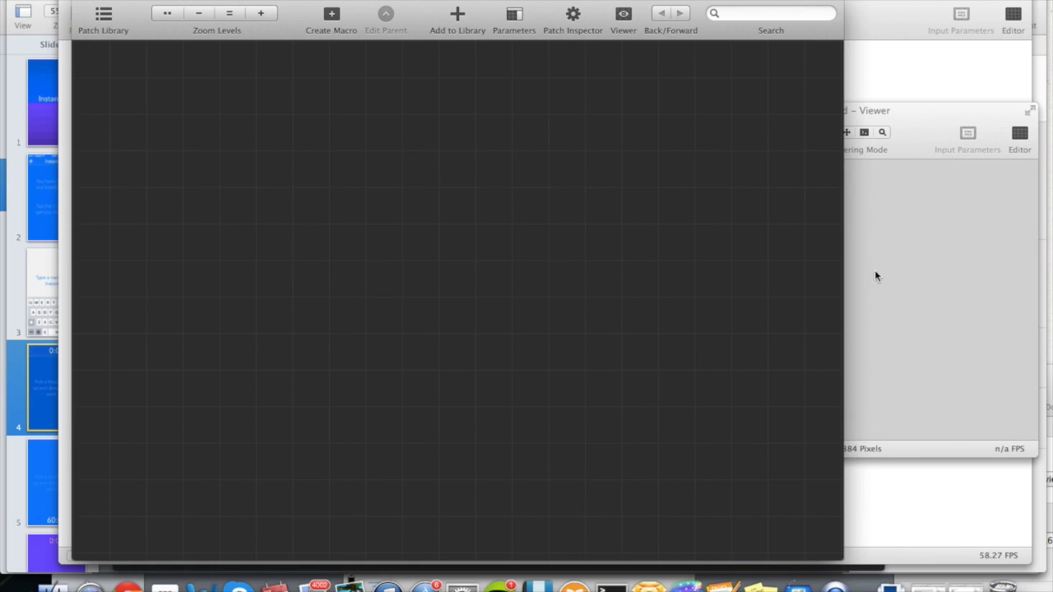
# Enlarge the viewer window to about 622x699 pixels so it fills the height beside the editor.
pyautogui.click(875, 270)
pyautogui.moveTo(668, 103); pyautogui.dragTo(598, 1)
pyautogui.moveTo(677, 17); pyautogui.dragTo(675, 4)
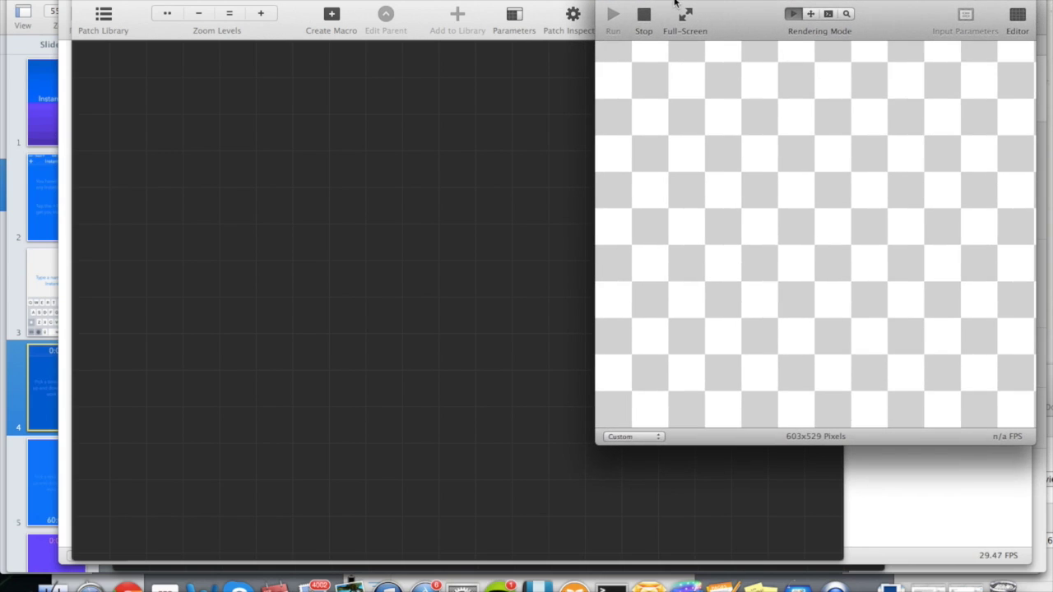
pyautogui.moveTo(1032, 443); pyautogui.dragTo(1046, 569)
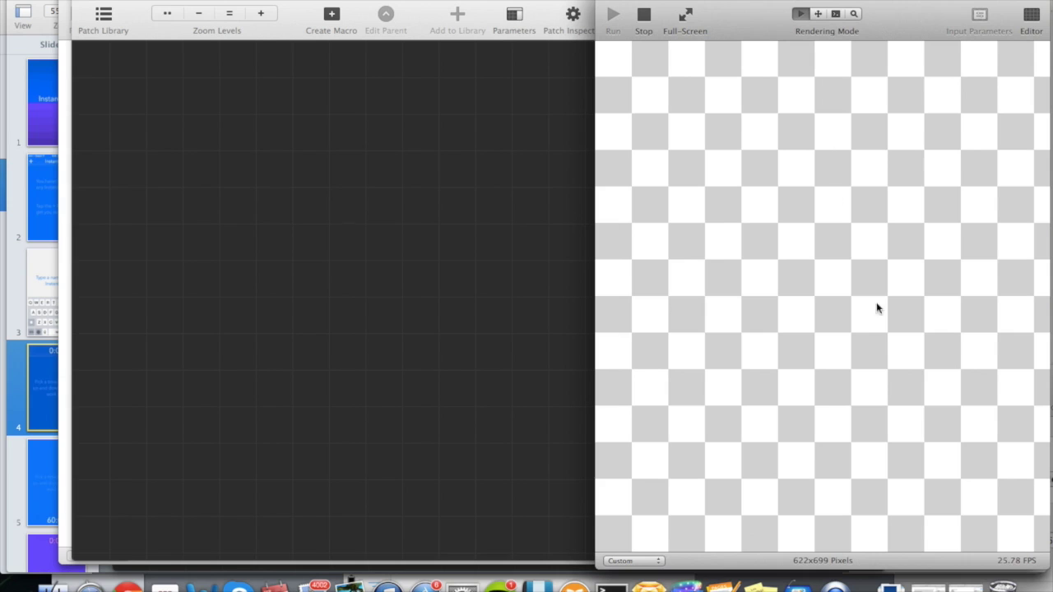
# Find "phone" in the patch library and add a Phone patch to the empty composition.
pyautogui.click(319, 173)
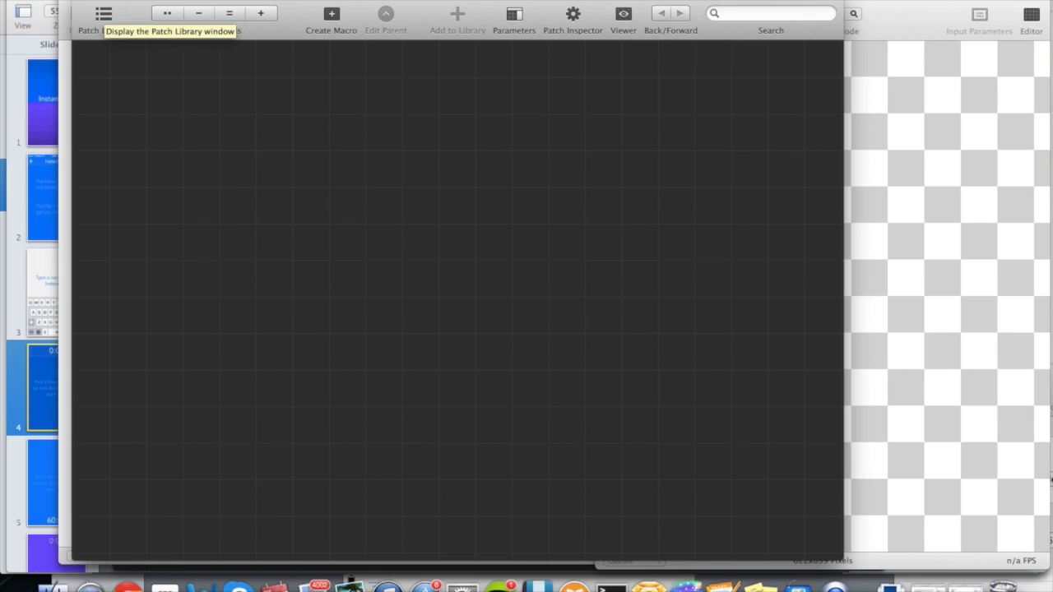
pyautogui.click(102, 22)
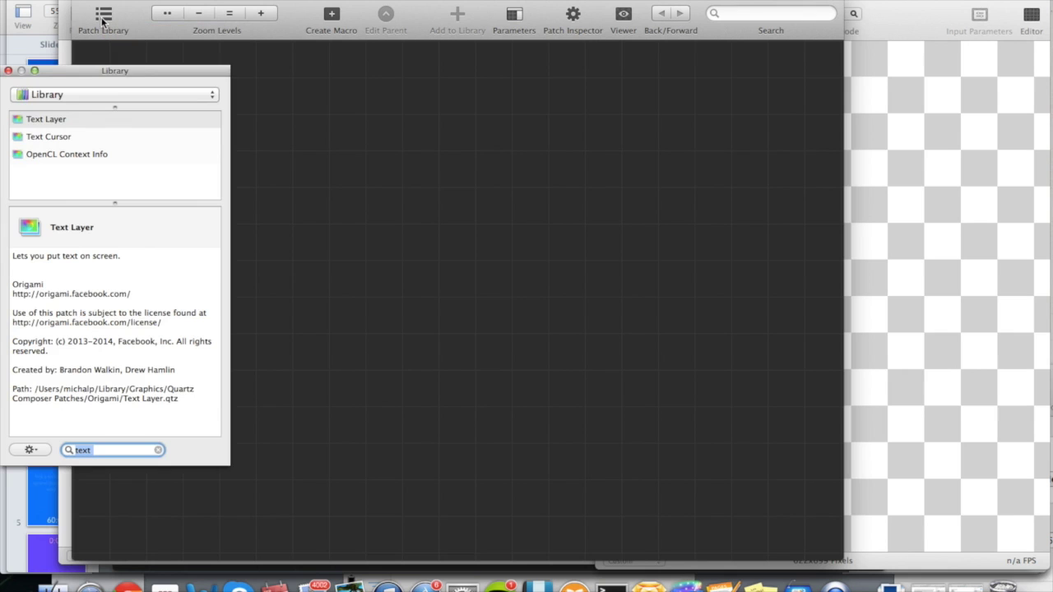
pyautogui.moveTo(54, 69); pyautogui.dragTo(265, 68)
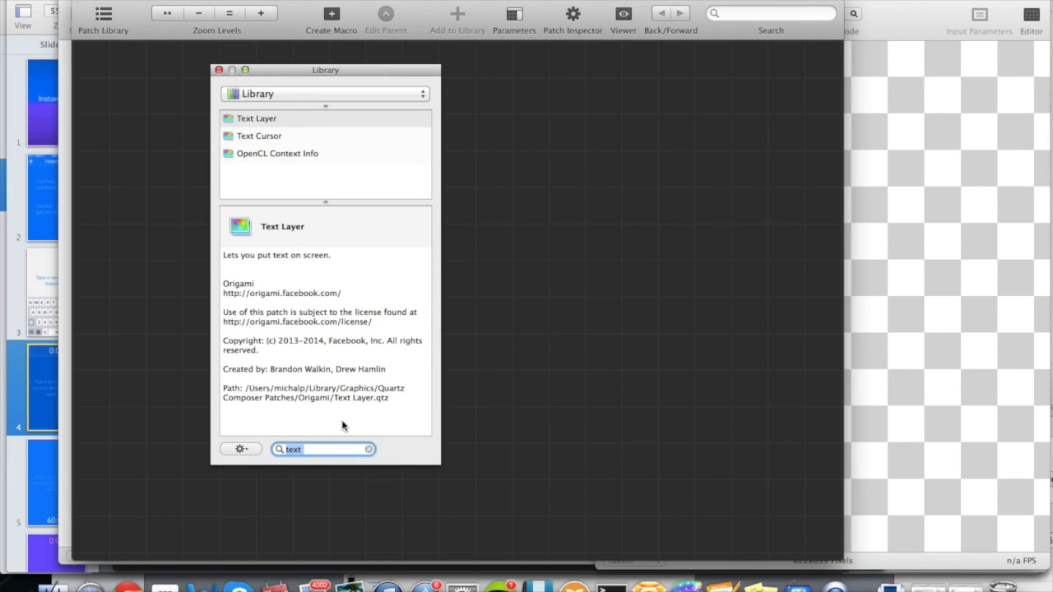
pyautogui.click(369, 450)
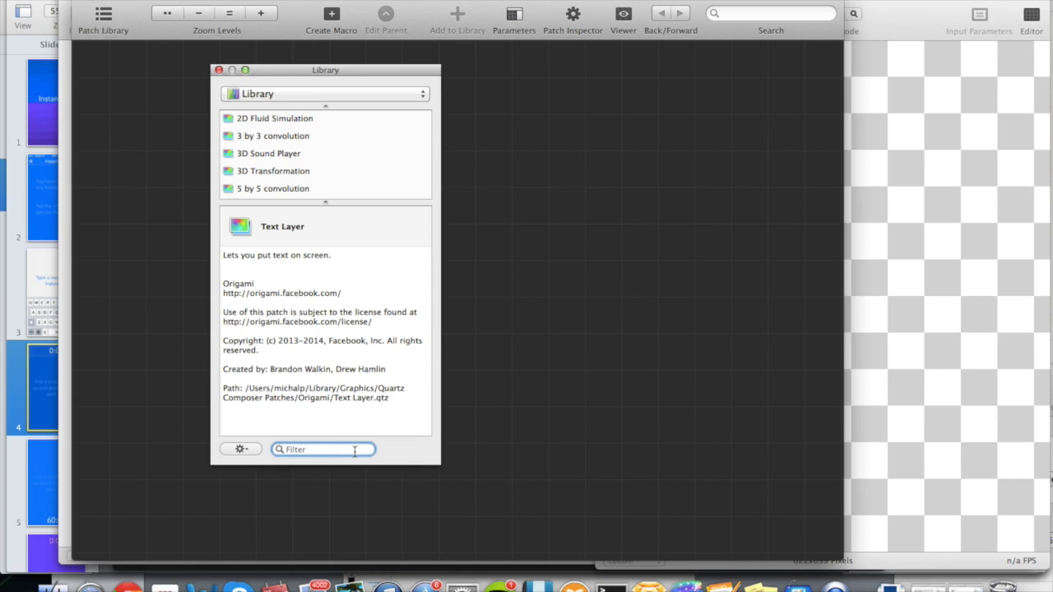
pyautogui.write('phone')
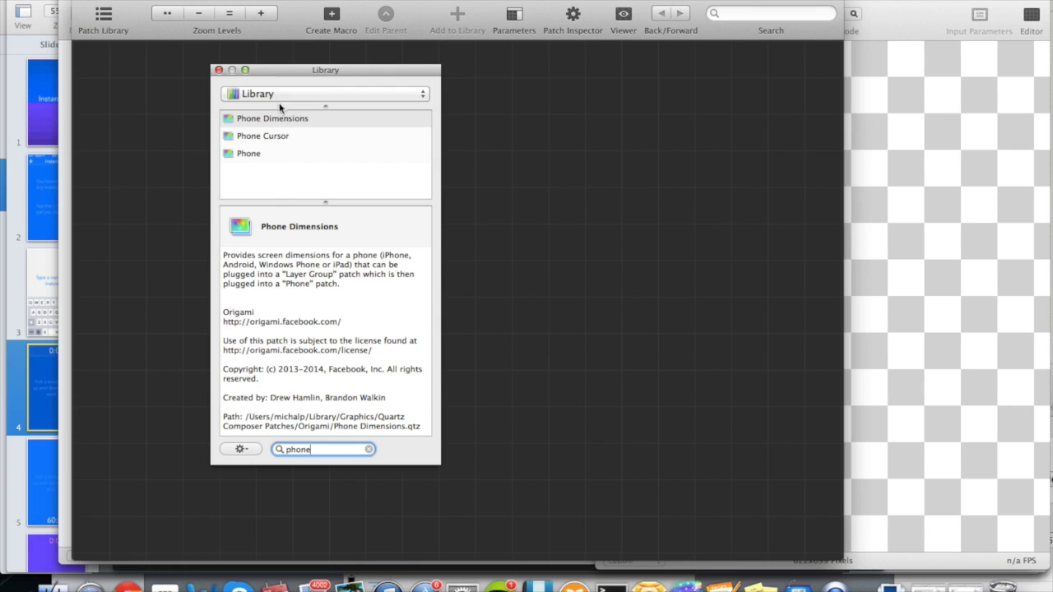
pyautogui.moveTo(249, 158); pyautogui.dragTo(564, 290)
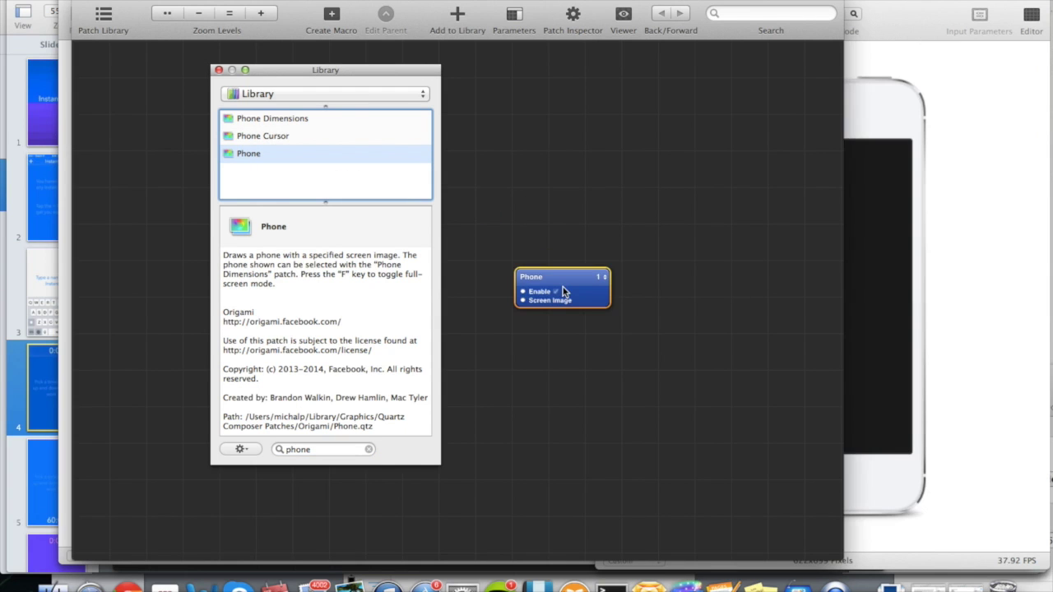
# Add a Phone Dimensions patch from the library and place it in front of the Phone patch, level with it.
pyautogui.click(932, 322)
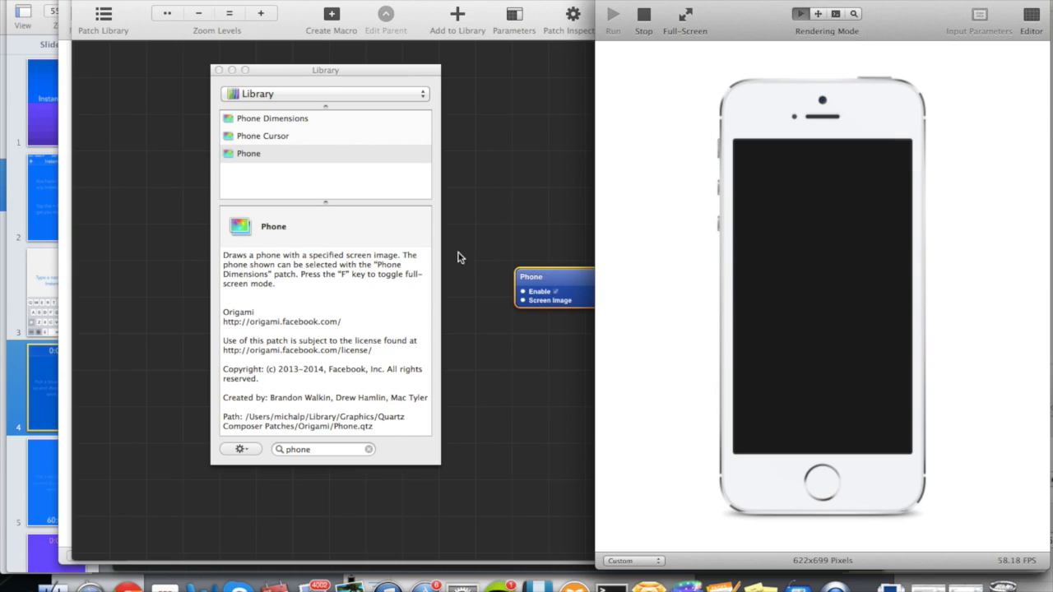
pyautogui.click(338, 448)
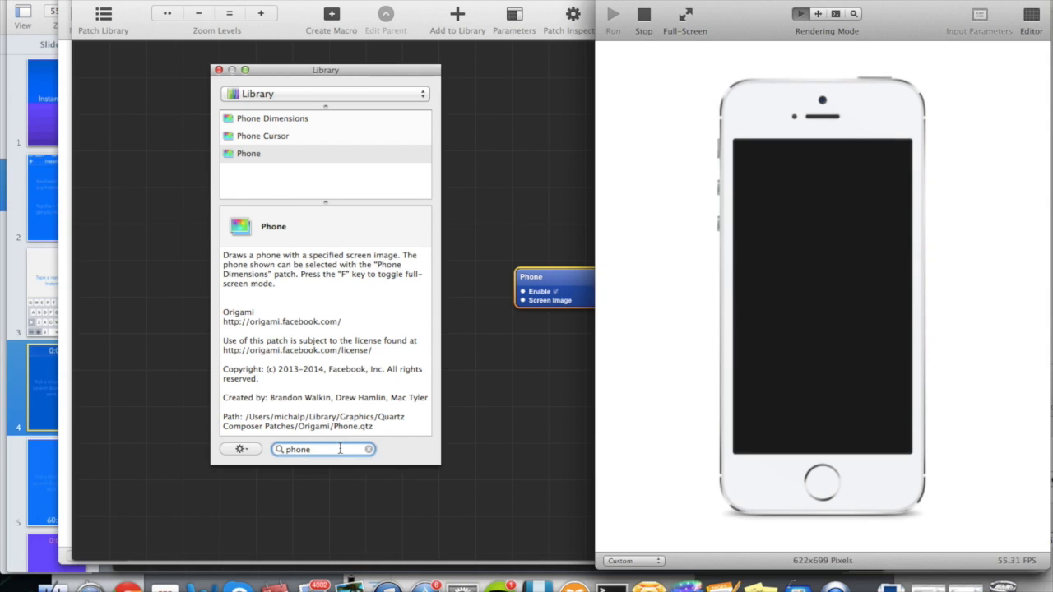
pyautogui.moveTo(265, 118); pyautogui.dragTo(505, 204)
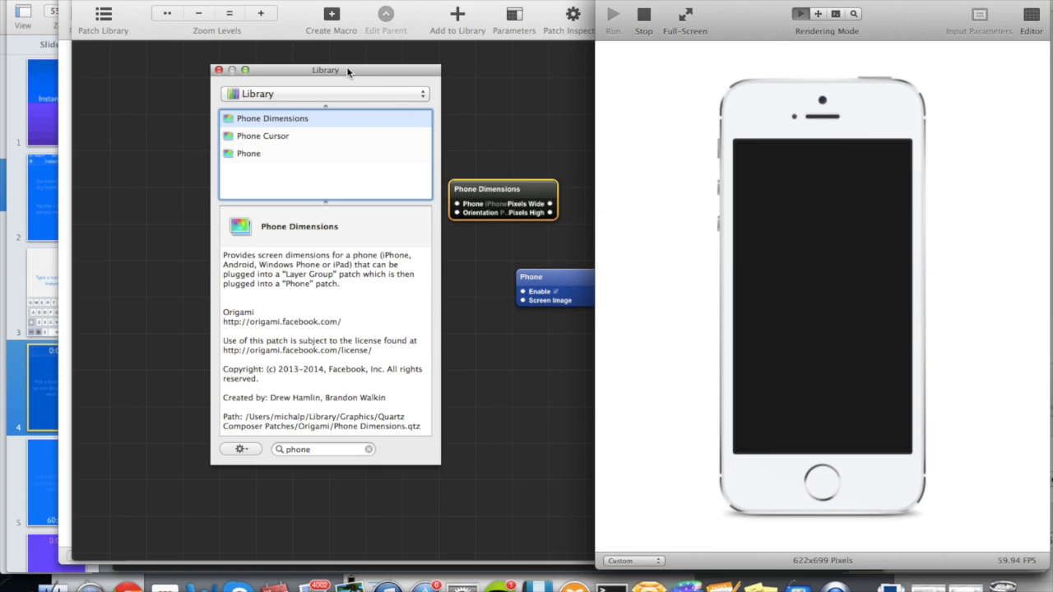
pyautogui.moveTo(348, 71); pyautogui.dragTo(263, 74)
pyautogui.moveTo(504, 207); pyautogui.dragTo(430, 297)
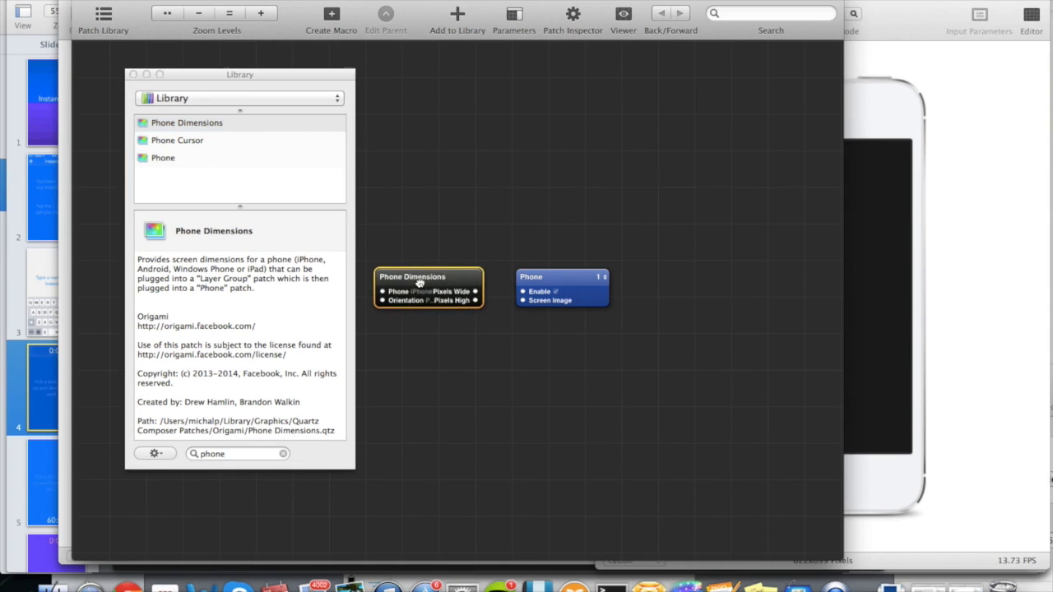
pyautogui.moveTo(576, 284); pyautogui.dragTo(658, 283)
pyautogui.moveTo(414, 289); pyautogui.dragTo(500, 288)
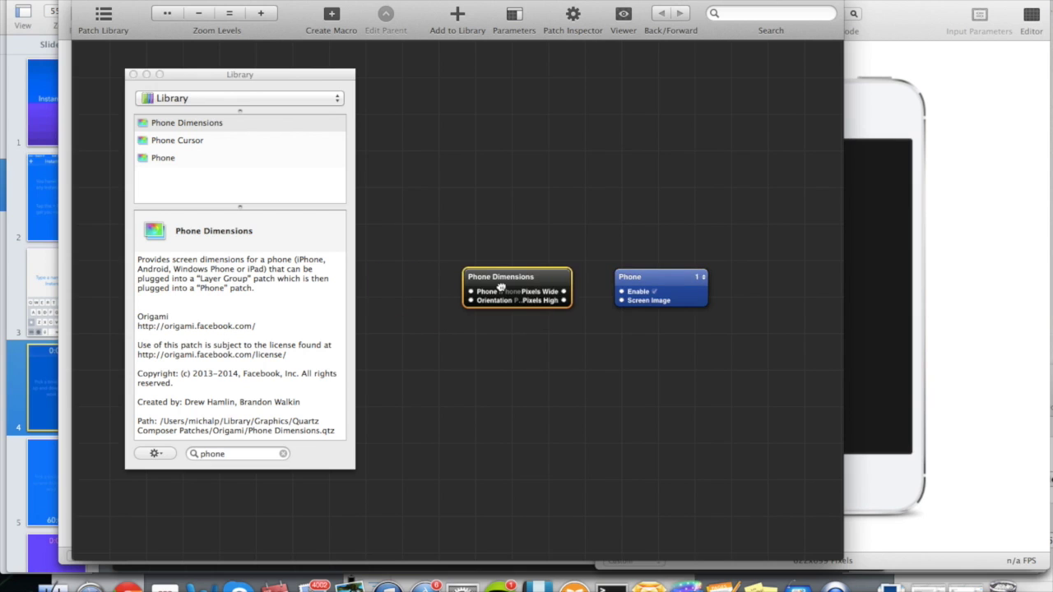
# Find "layer group" in the patch library and add a Layer Group patch above the Phone Dimensions patch.
pyautogui.click(888, 263)
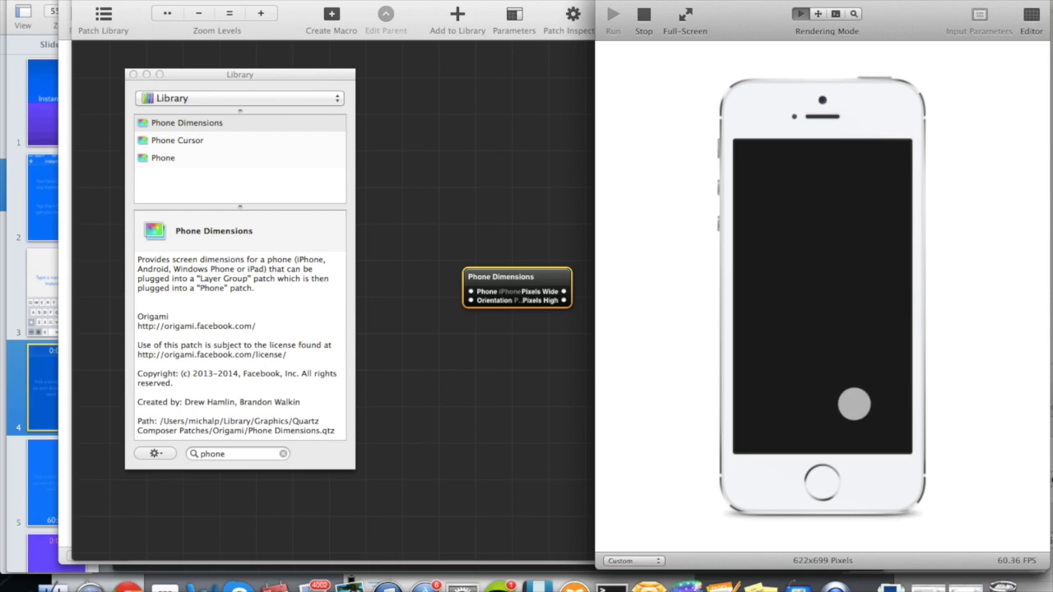
pyautogui.click(263, 451)
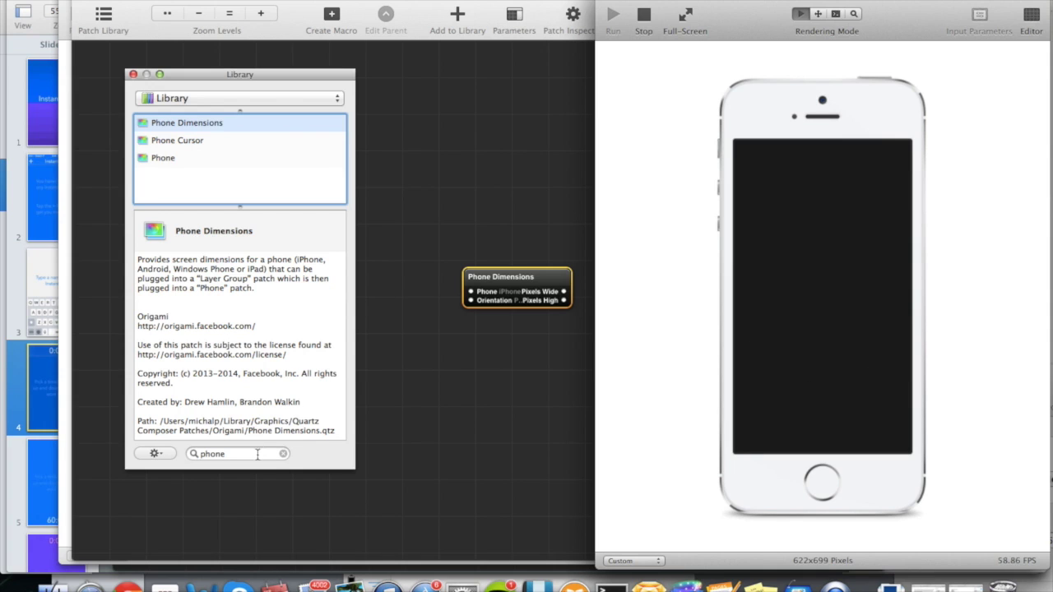
pyautogui.click(229, 451)
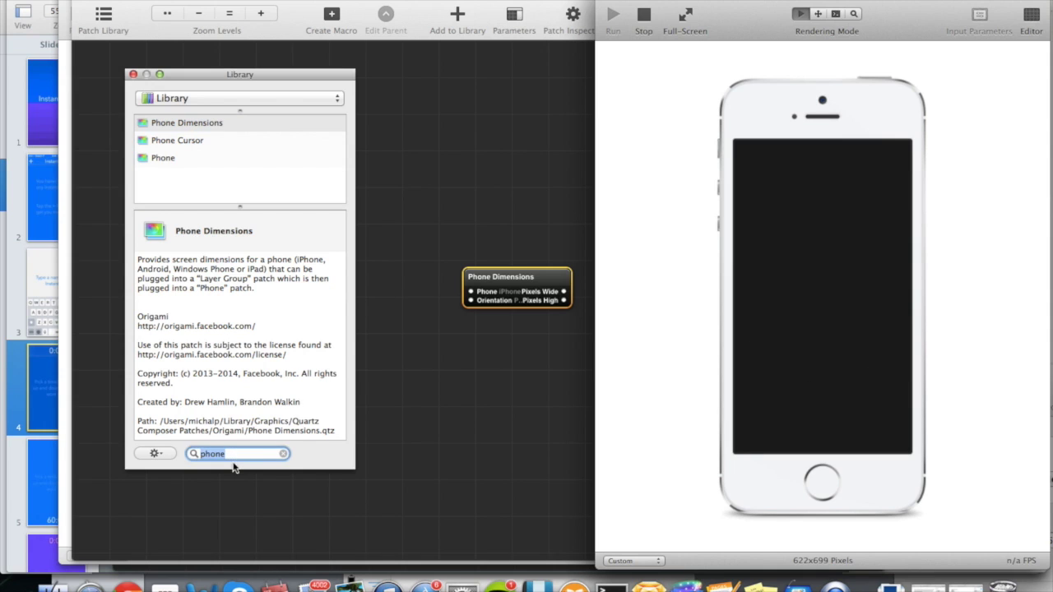
pyautogui.moveTo(684, 27); pyautogui.dragTo(714, 27)
pyautogui.click(235, 453)
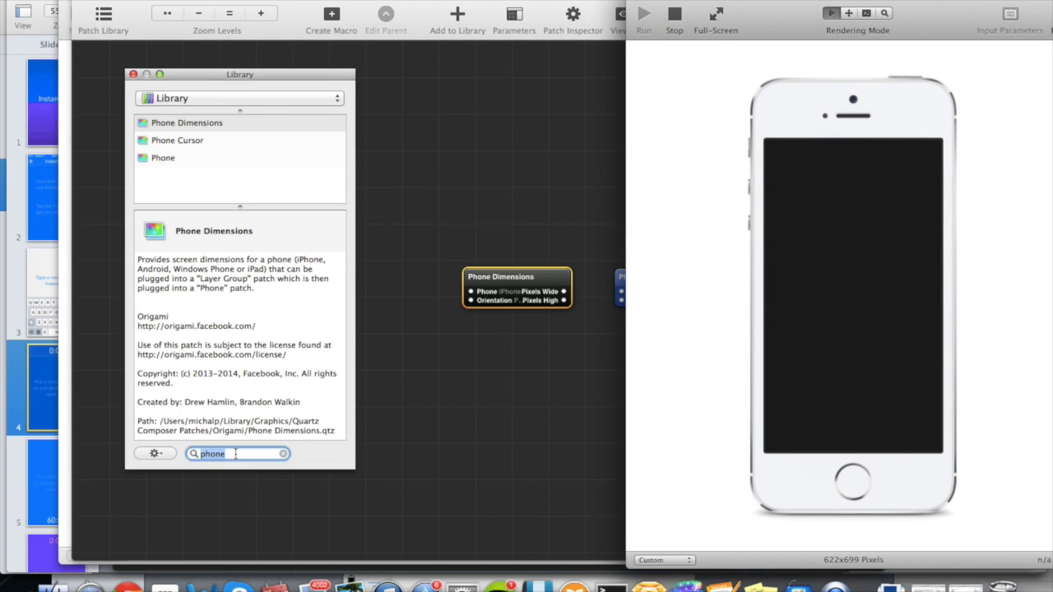
pyautogui.write('layer group')
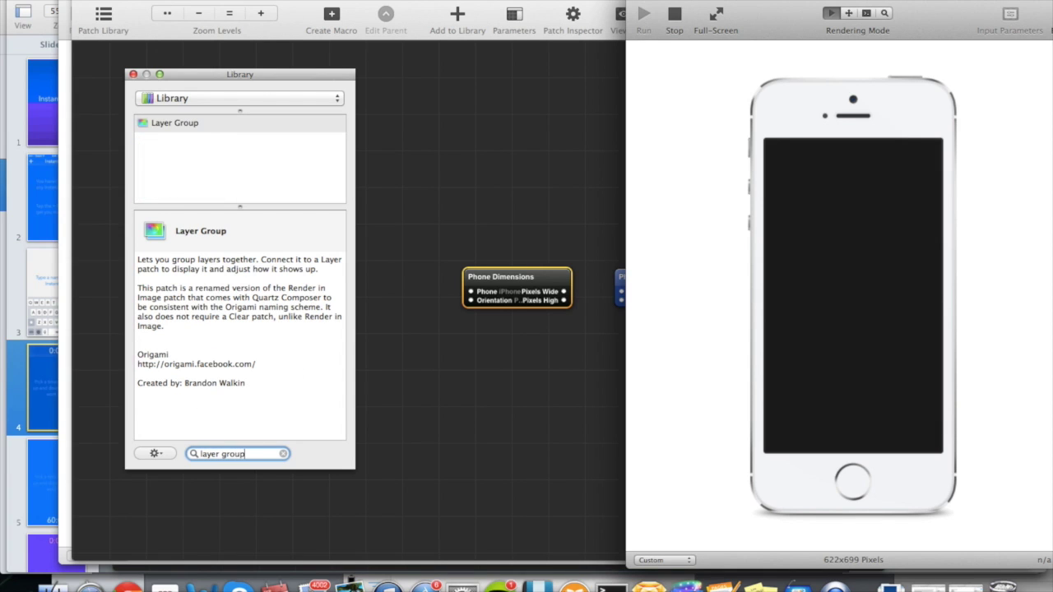
pyautogui.moveTo(179, 125); pyautogui.dragTo(503, 191)
pyautogui.moveTo(488, 275); pyautogui.dragTo(410, 266)
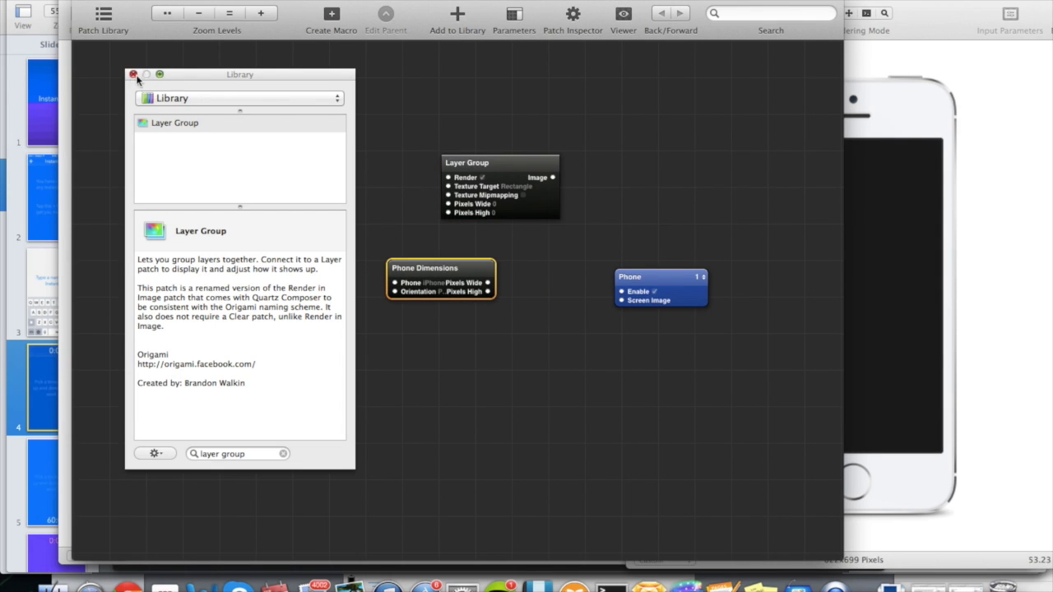
# Close the patch library and arrange the patches in a row: Phone Dimensions, Layer Group, Phone.
pyautogui.click(133, 75)
pyautogui.click(841, 281)
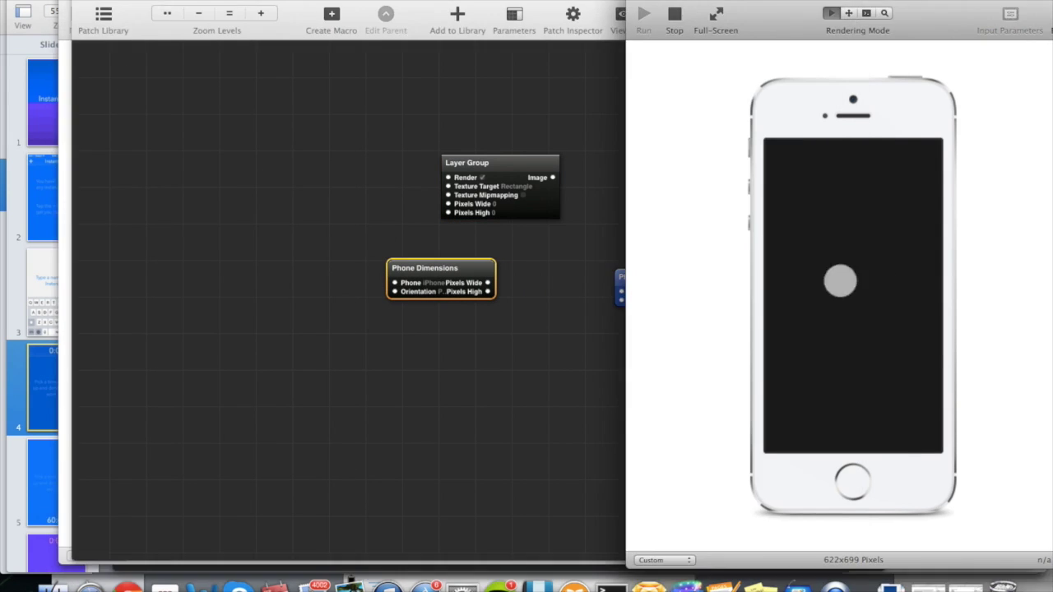
pyautogui.click(619, 268)
pyautogui.moveTo(625, 277); pyautogui.dragTo(612, 158)
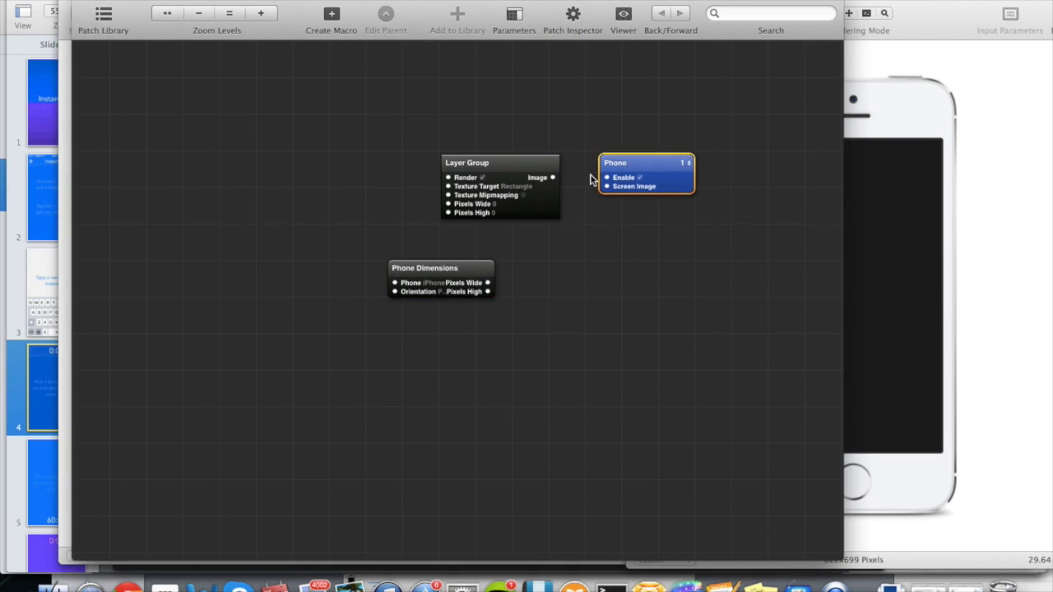
pyautogui.moveTo(487, 167); pyautogui.dragTo(508, 158)
pyautogui.moveTo(416, 272); pyautogui.dragTo(361, 181)
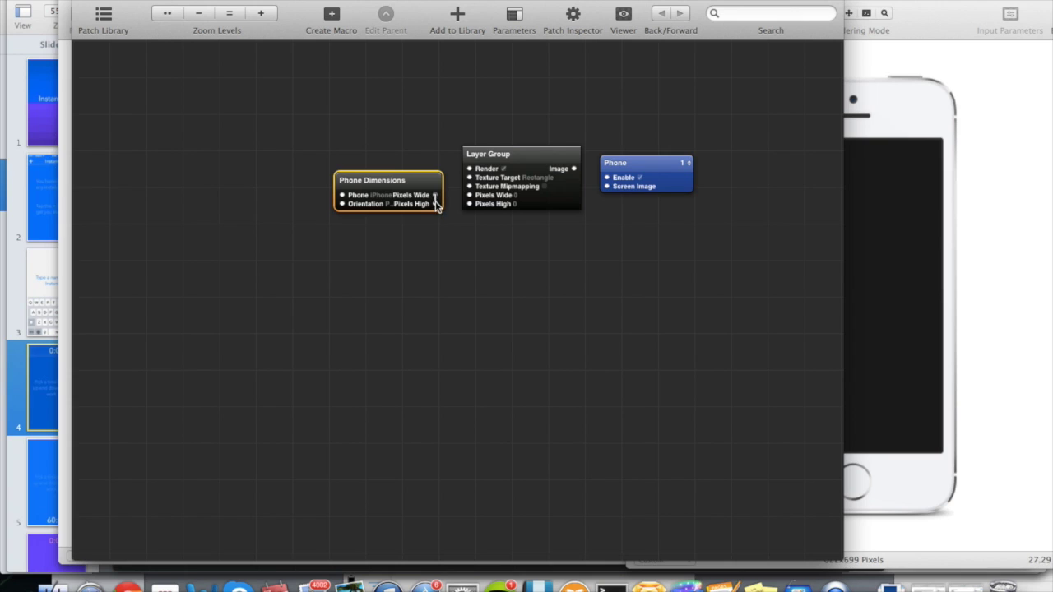
# Connect Phone Dimensions' Pixels Wide and Pixels High outputs to the matching Layer Group inputs, and align the two patches' headers.
pyautogui.moveTo(436, 196); pyautogui.dragTo(471, 197)
pyautogui.moveTo(440, 209); pyautogui.dragTo(468, 209)
pyautogui.moveTo(394, 185); pyautogui.dragTo(386, 159)
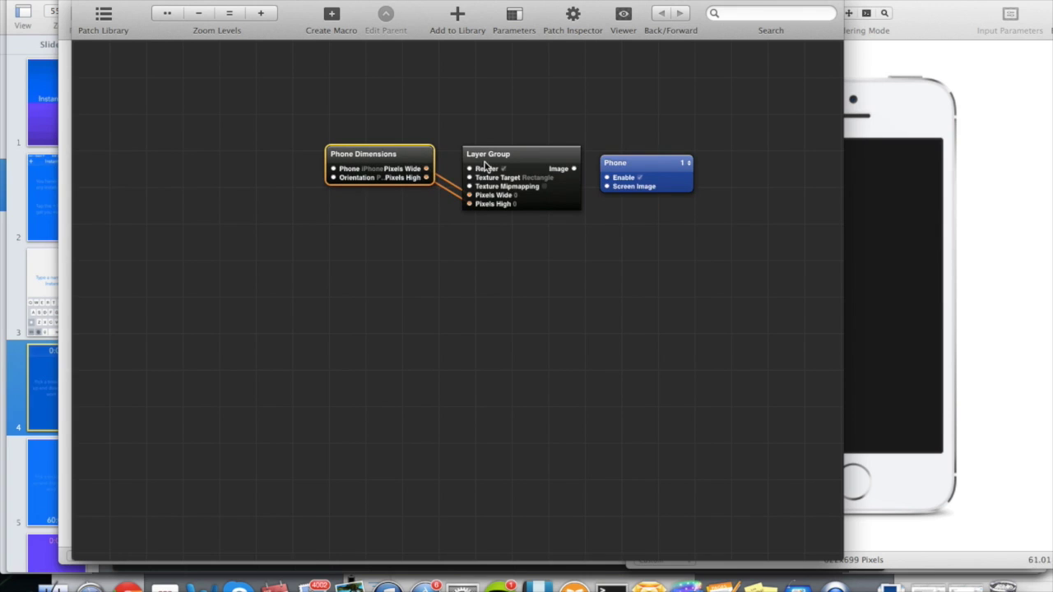
# Widen the gap between the Layer Group and Phone patches, and open the Layer Group to edit its contents.
pyautogui.moveTo(512, 159); pyautogui.dragTo(505, 158)
pyautogui.moveTo(644, 166); pyautogui.dragTo(679, 165)
pyautogui.click(527, 160)
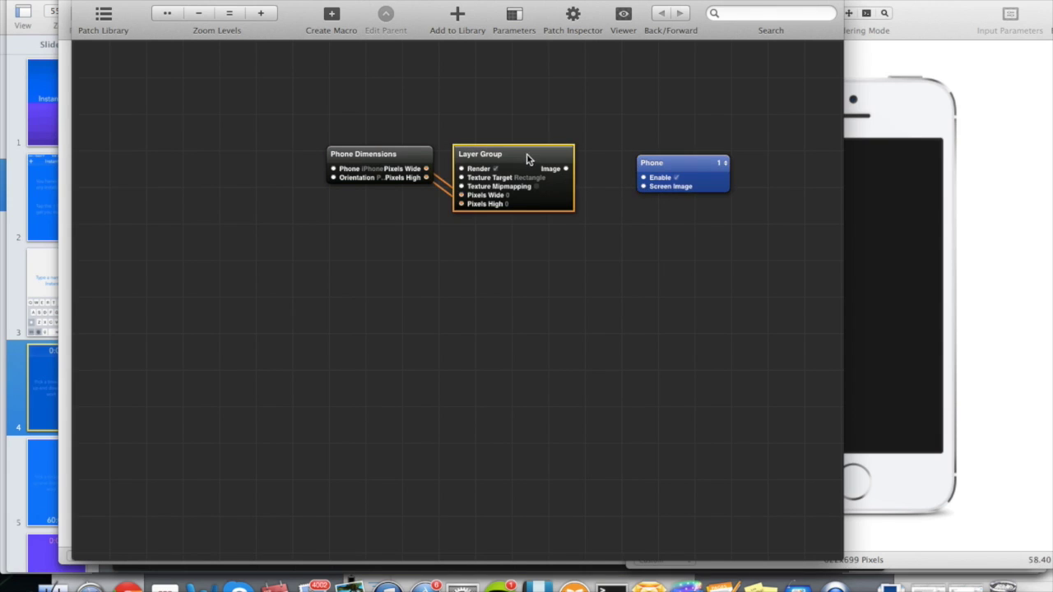
pyautogui.doubleClick(556, 207)
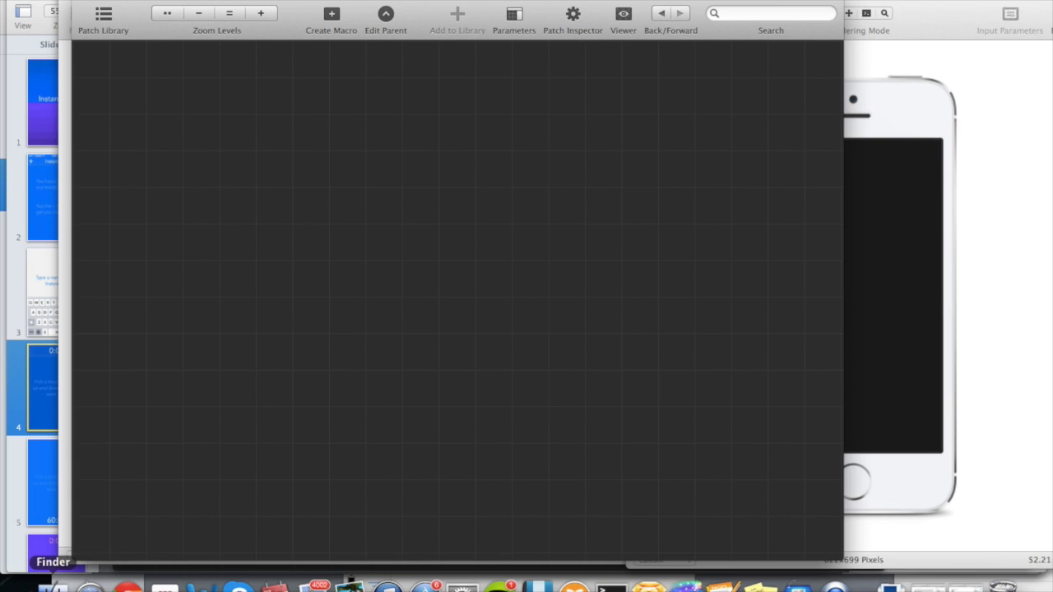
# Bring Slice 2.png from the Desktop folder into the Layer Group as an image patch feeding a new Layer.
pyautogui.click(53, 585)
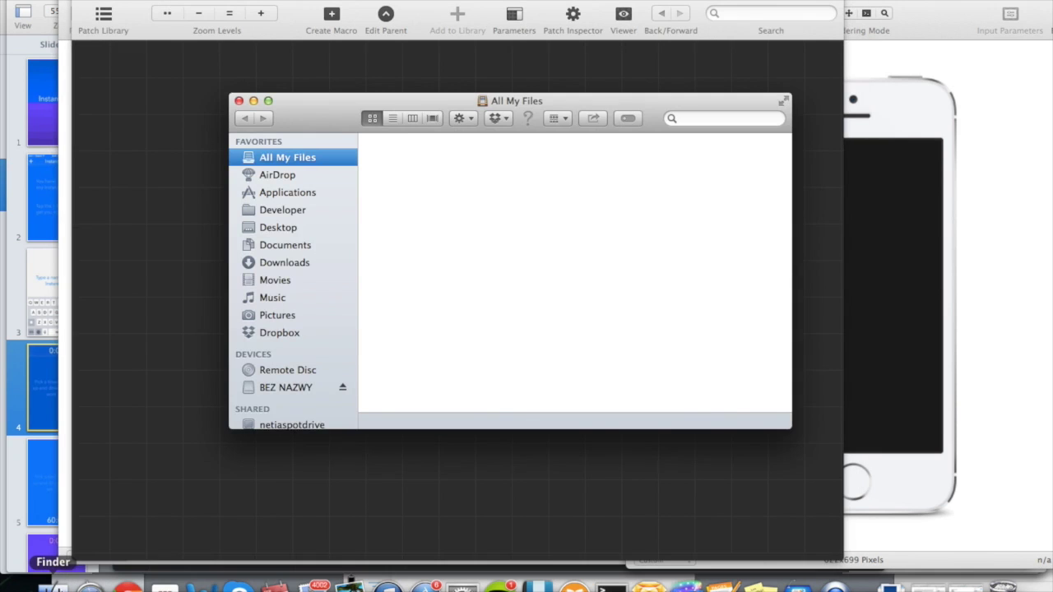
pyautogui.click(282, 211)
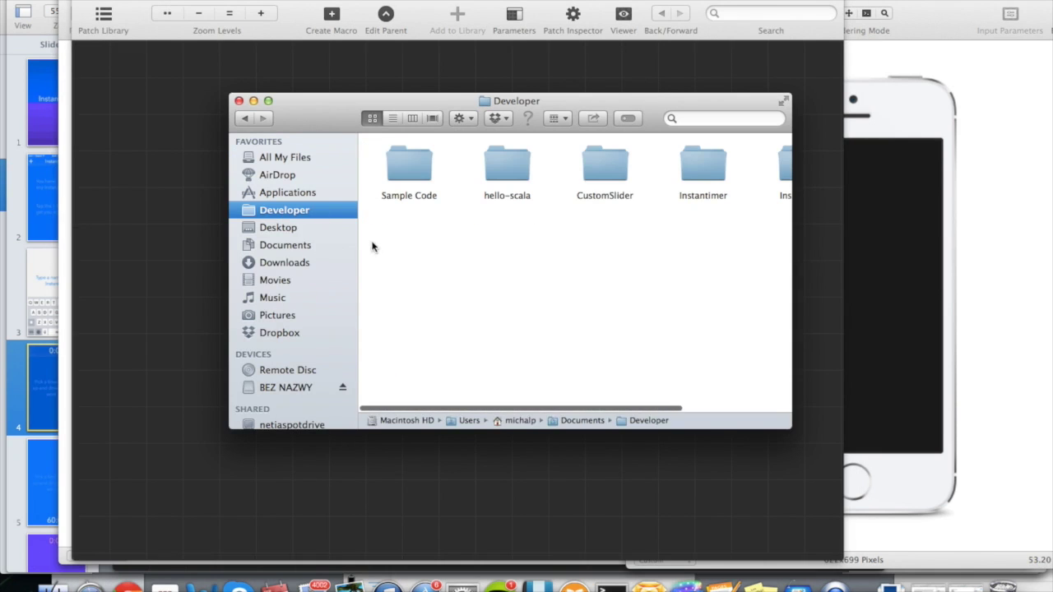
pyautogui.click(278, 245)
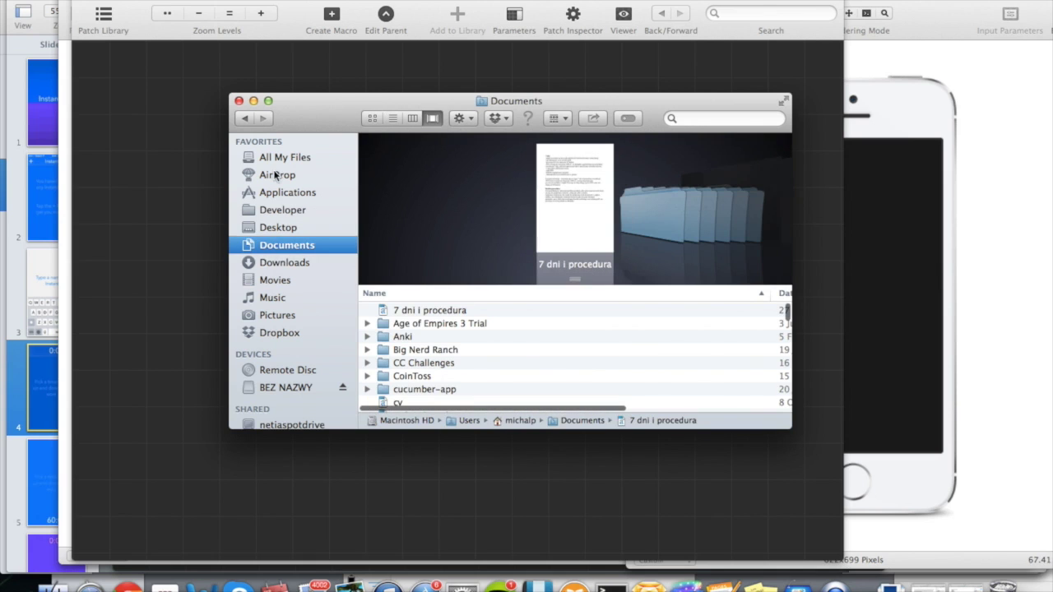
pyautogui.click(278, 230)
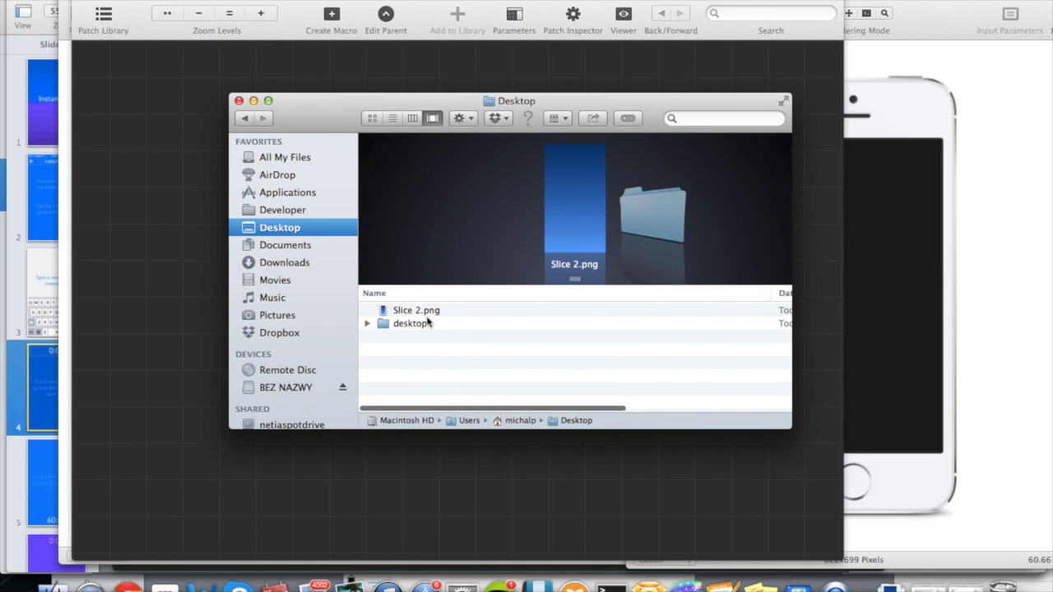
pyautogui.moveTo(416, 315); pyautogui.dragTo(175, 219)
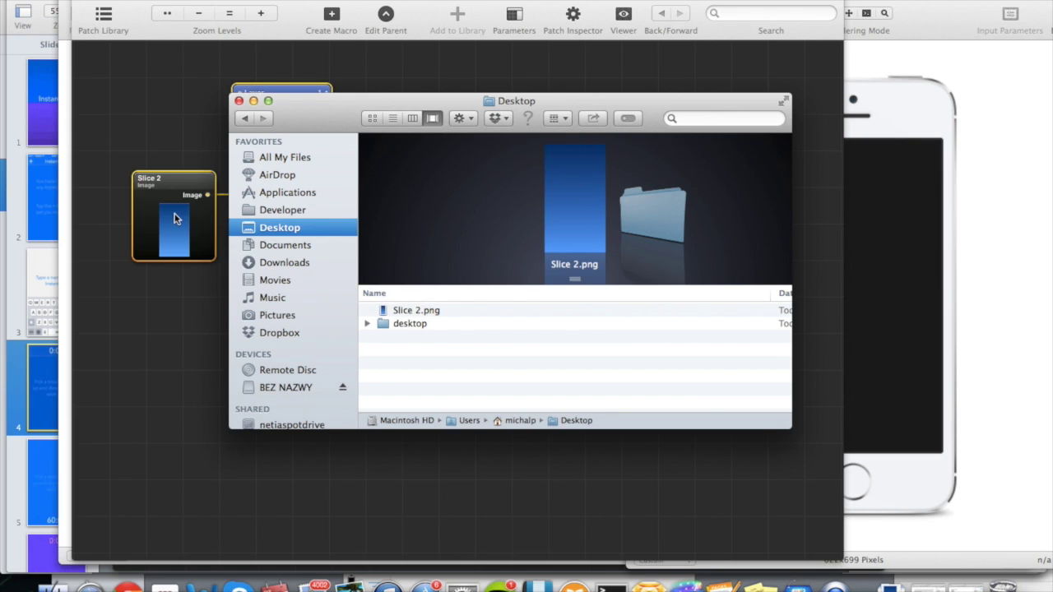
pyautogui.click(190, 310)
pyautogui.hscroll(-5, 195, 317)
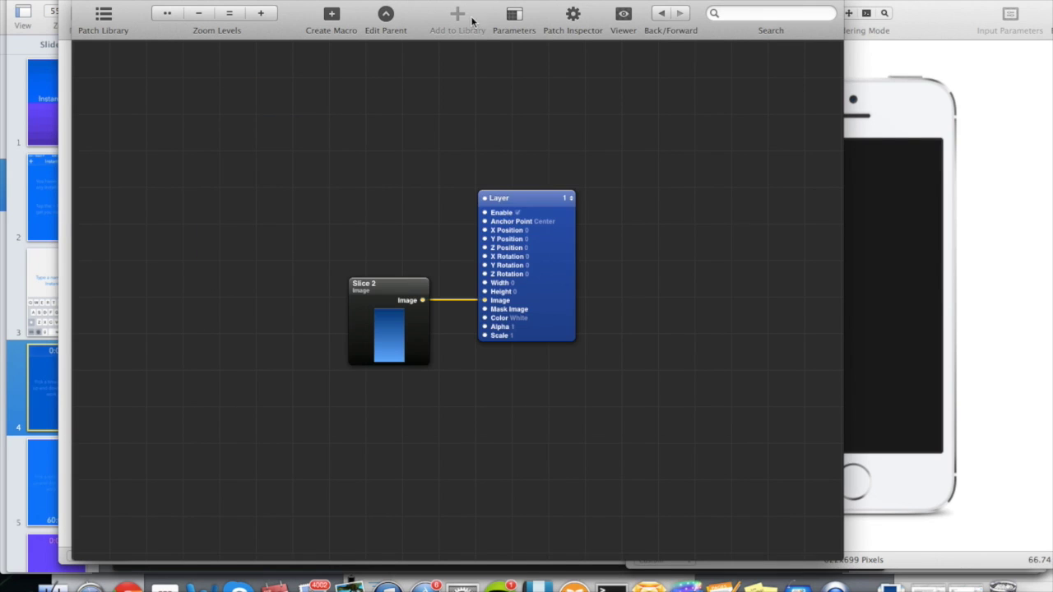
# Return to the parent composition, connect Layer Group's Image output to Phone's Screen Image, and straighten the Phone Dimensions connections.
pyautogui.click(386, 13)
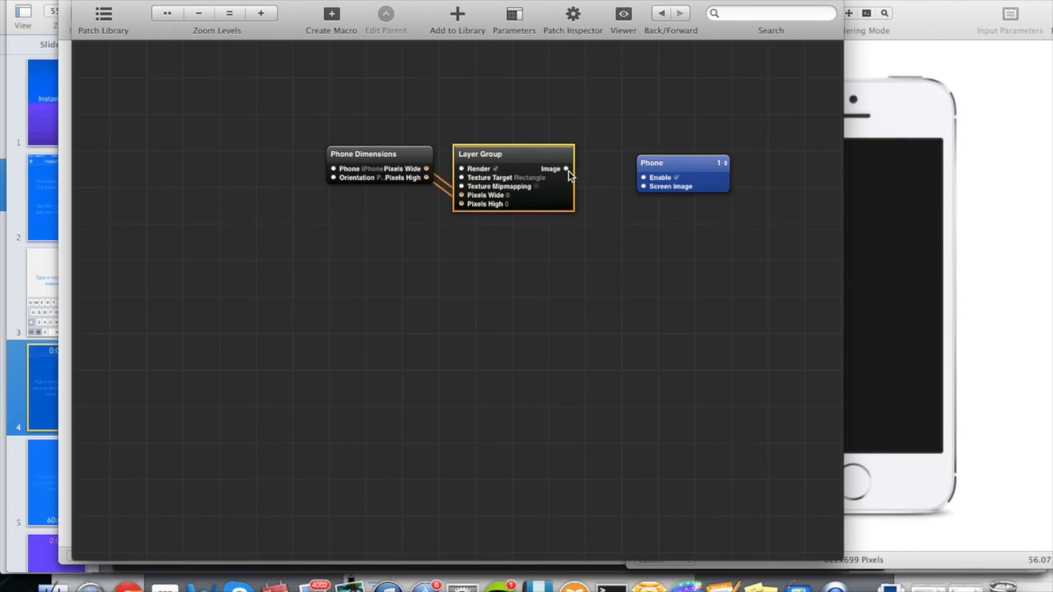
pyautogui.moveTo(567, 169); pyautogui.dragTo(644, 187)
pyautogui.moveTo(644, 190)
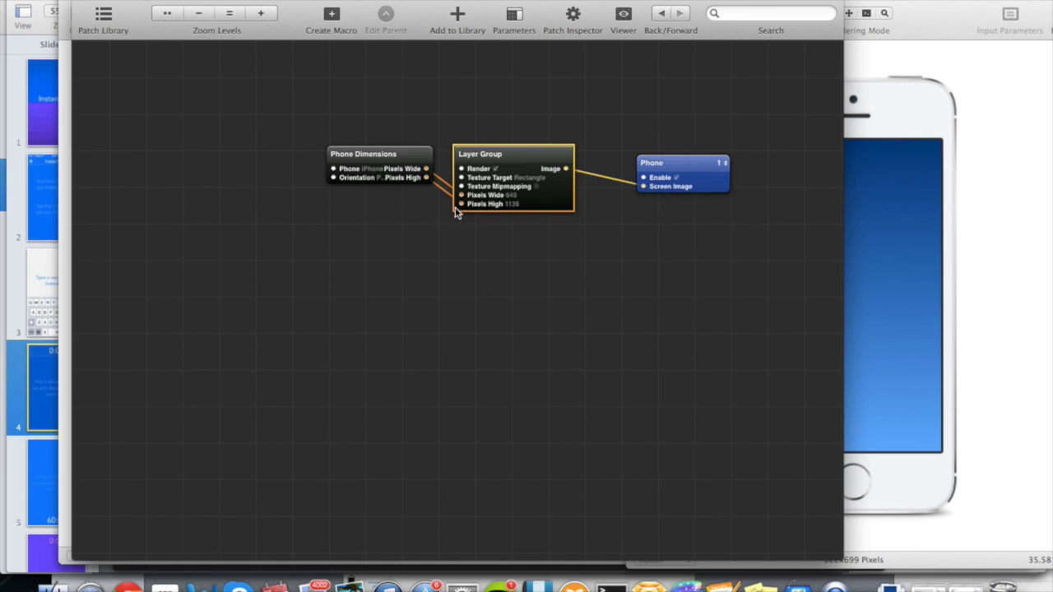
pyautogui.moveTo(385, 157); pyautogui.dragTo(385, 176)
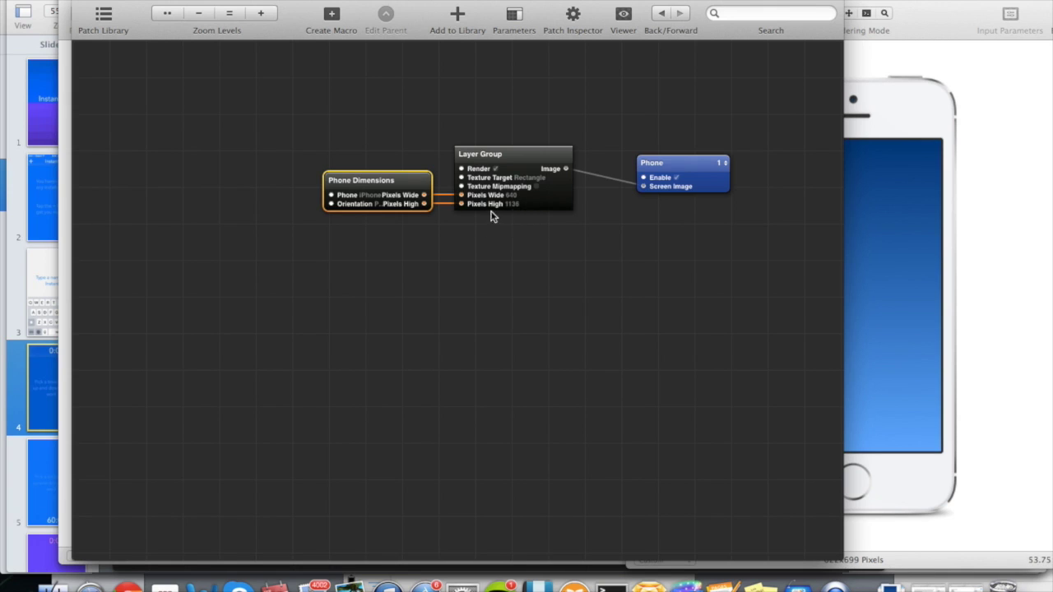
# Examine the blue gradient background on the phone in the viewer and return to the composition editor.
pyautogui.click(872, 172)
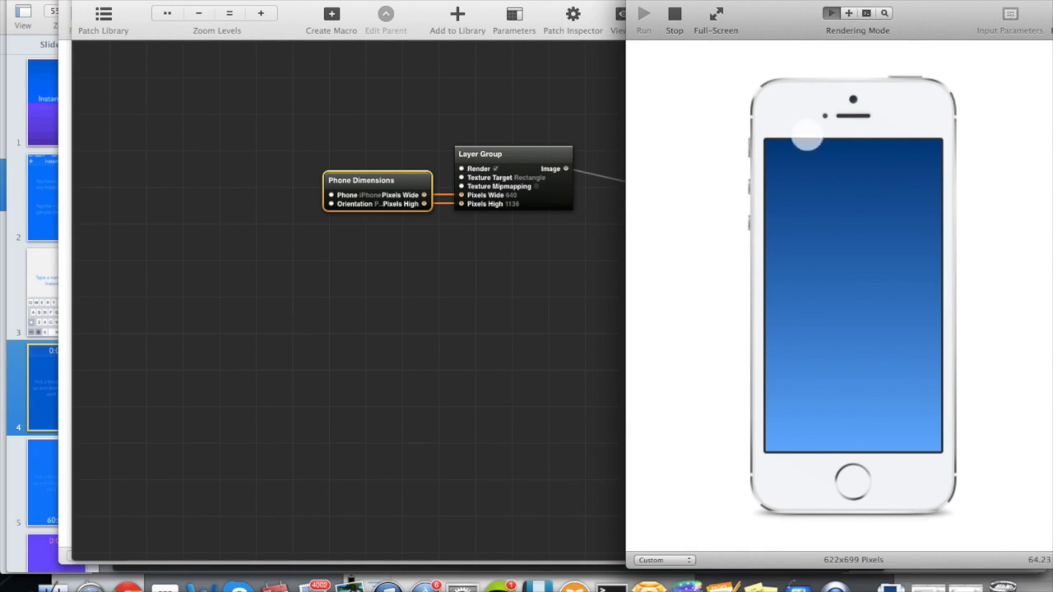
pyautogui.click(556, 147)
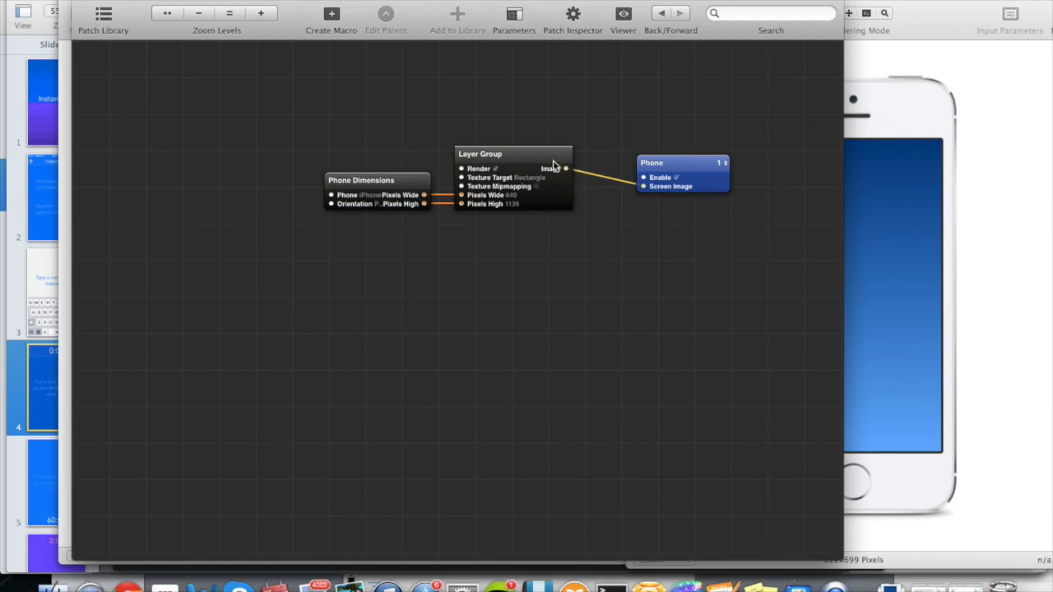
pyautogui.click(878, 193)
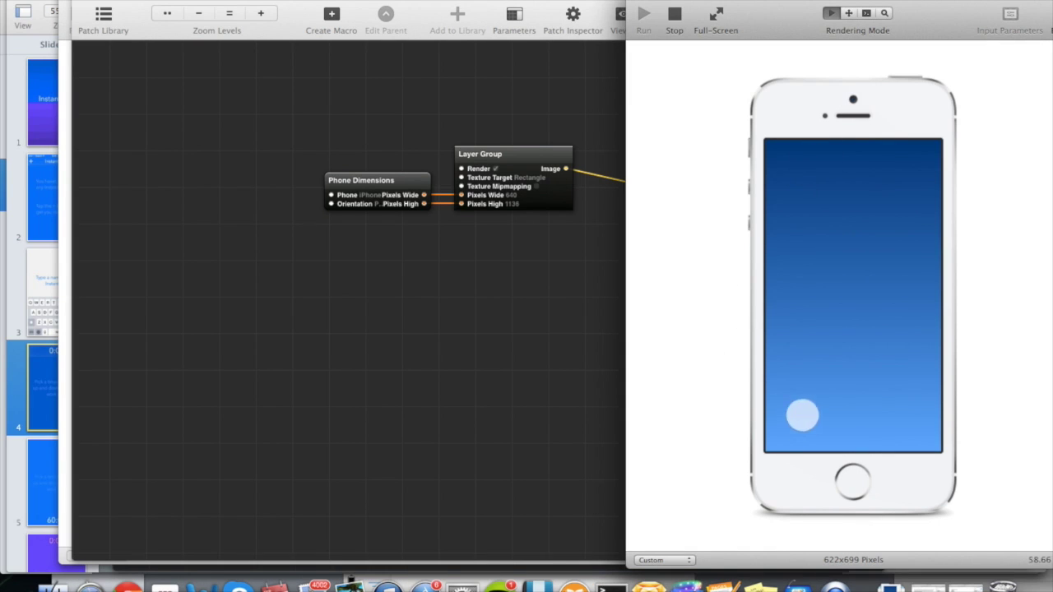
pyautogui.click(530, 237)
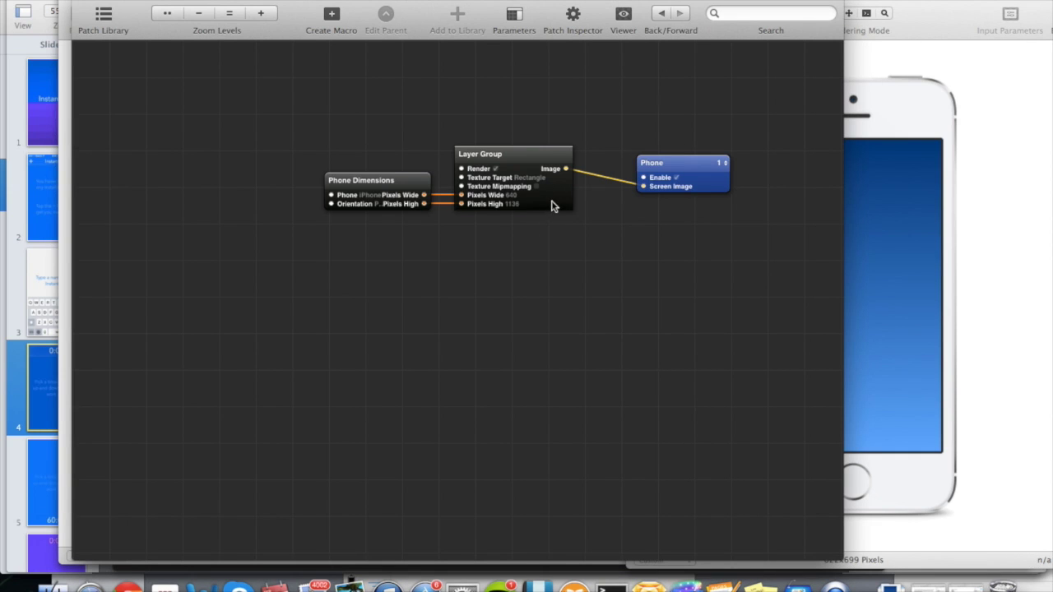
# Open the Layer Group and reposition the Layer and Slice 2 patches near the middle of the canvas.
pyautogui.click(551, 206)
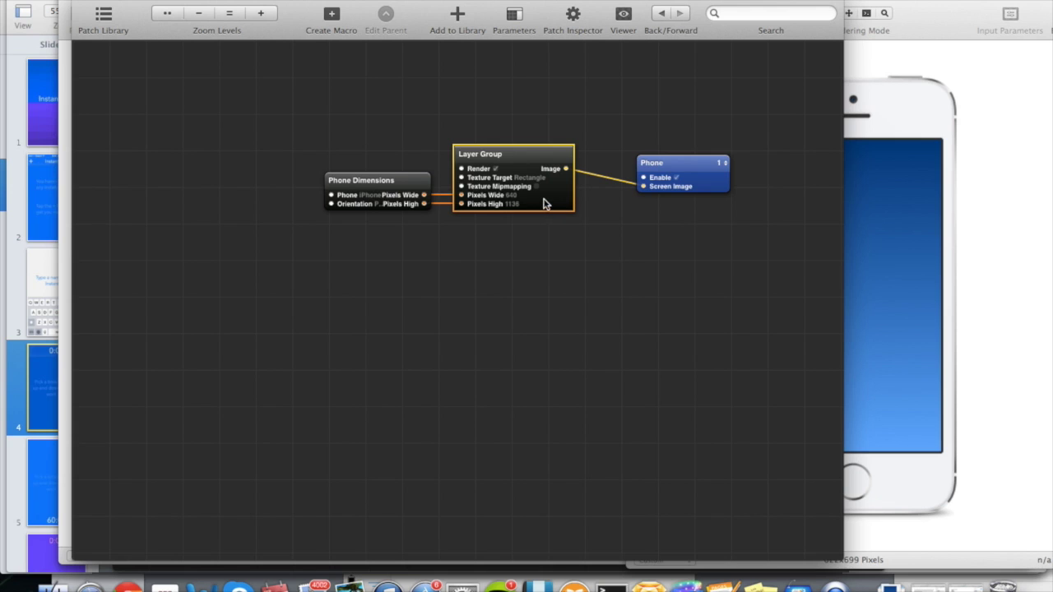
pyautogui.doubleClick(543, 203)
pyautogui.moveTo(531, 205); pyautogui.dragTo(534, 245)
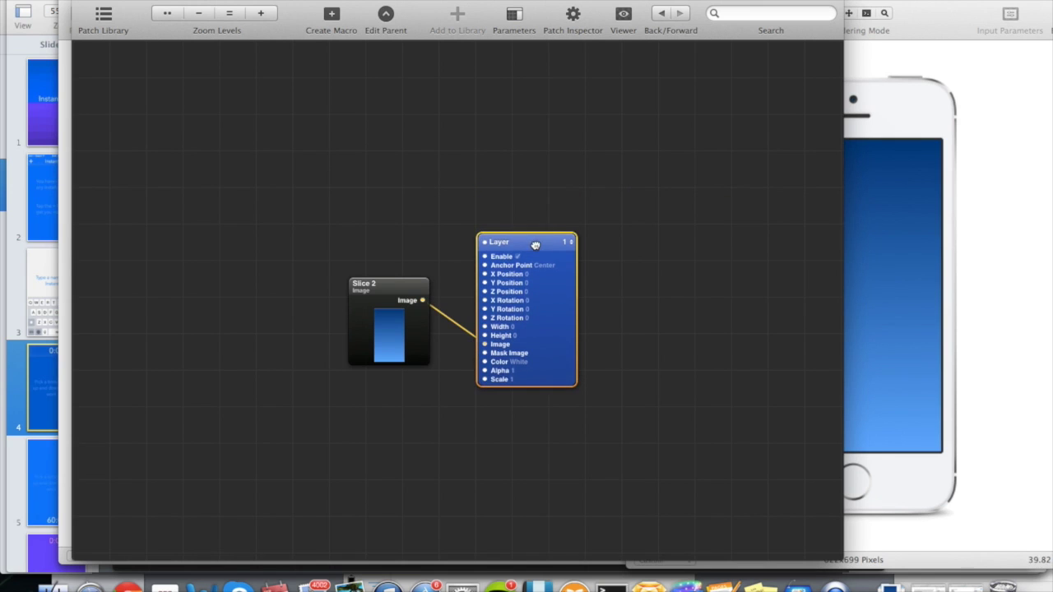
pyautogui.moveTo(401, 289); pyautogui.dragTo(421, 309)
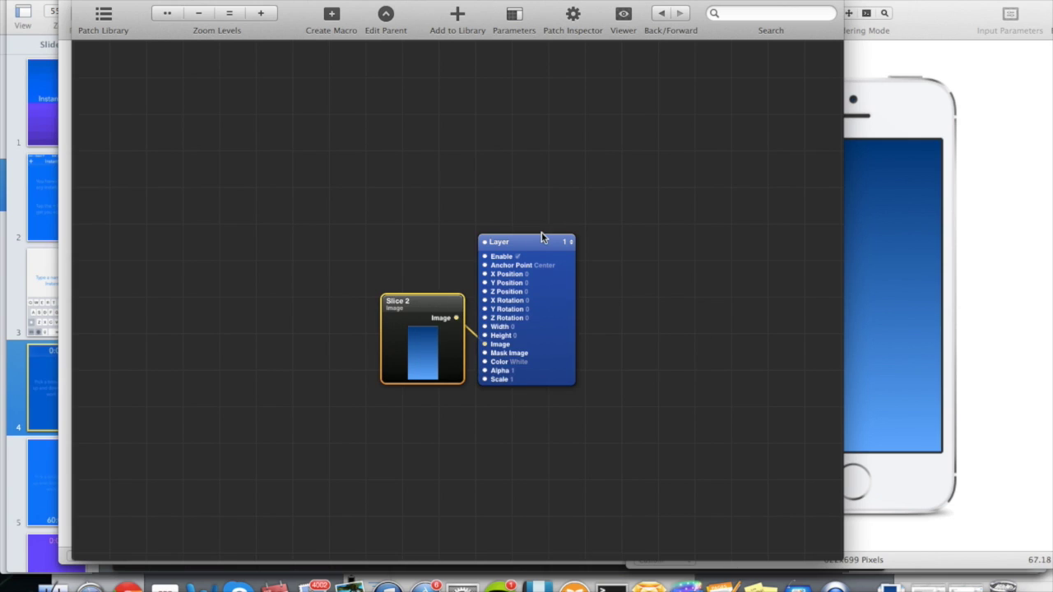
pyautogui.moveTo(534, 247); pyautogui.dragTo(559, 248)
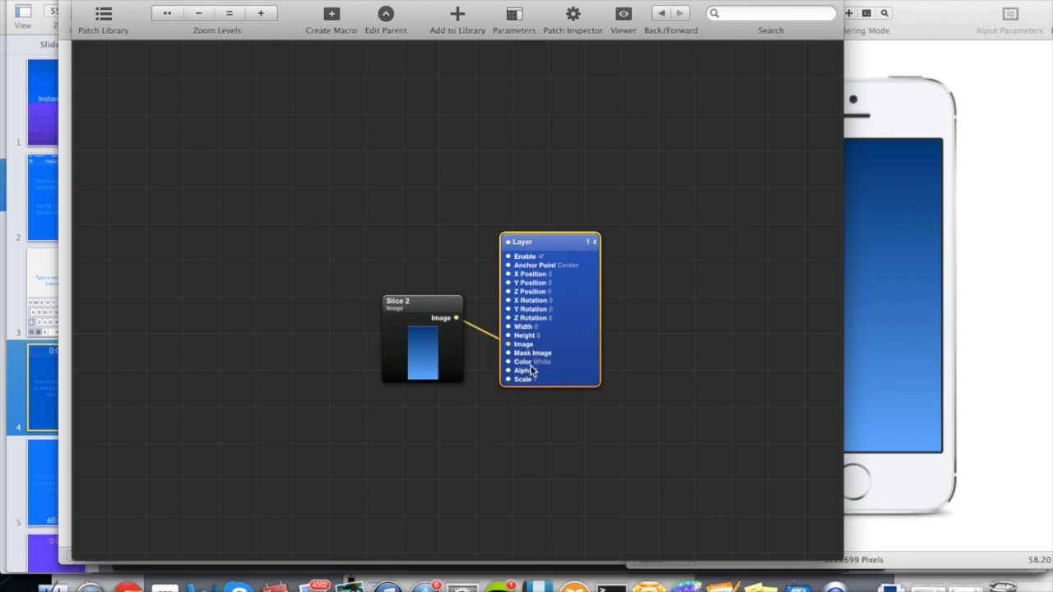
# Try a Y Position of -400 on the Layer patch, and set it back to 0.
pyautogui.doubleClick(551, 285)
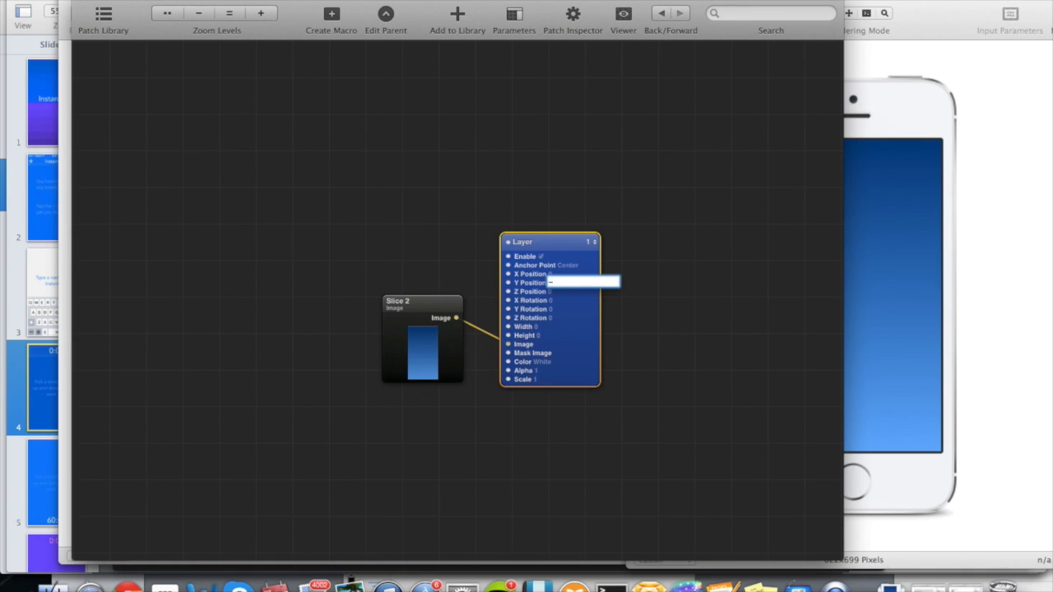
pyautogui.press('Return')
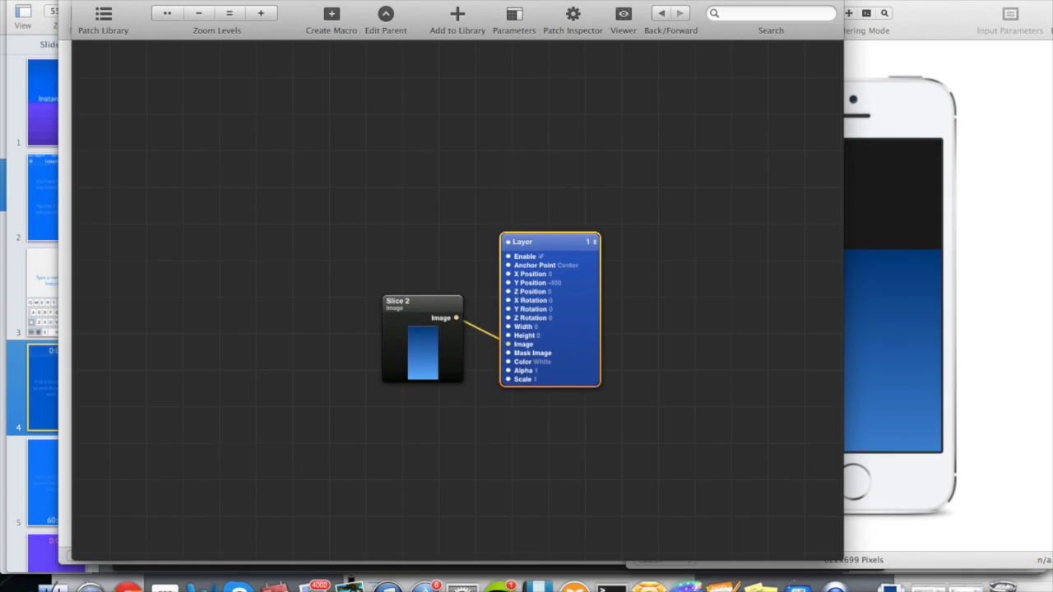
pyautogui.doubleClick(556, 285)
pyautogui.write('0')
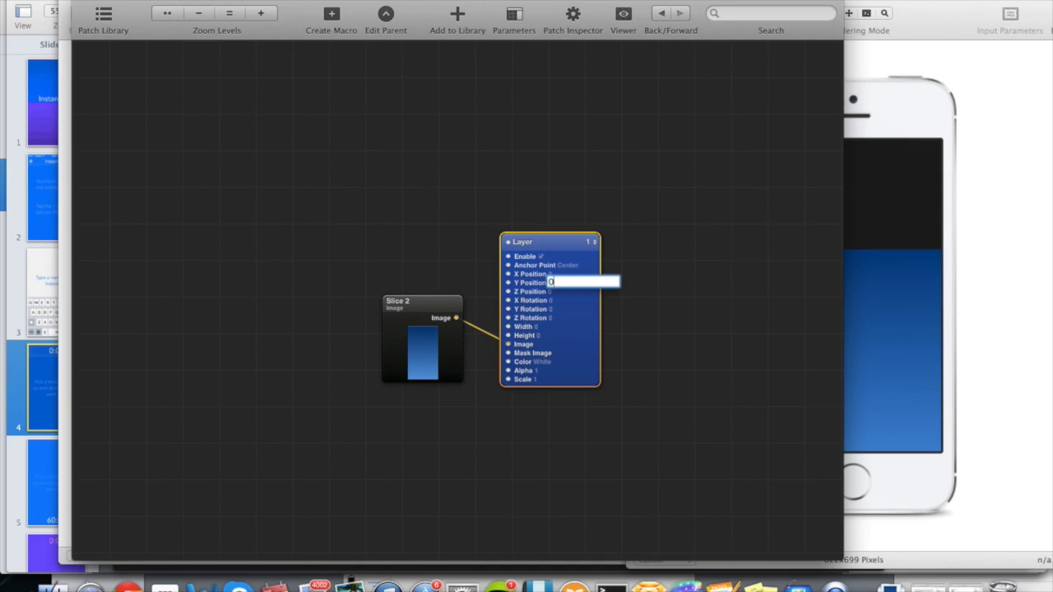
pyautogui.press('Return')
# Shift the Layer patch and the Slice 2 image patch up and closer together, and check the phone preview.
pyautogui.moveTo(544, 249); pyautogui.dragTo(576, 223)
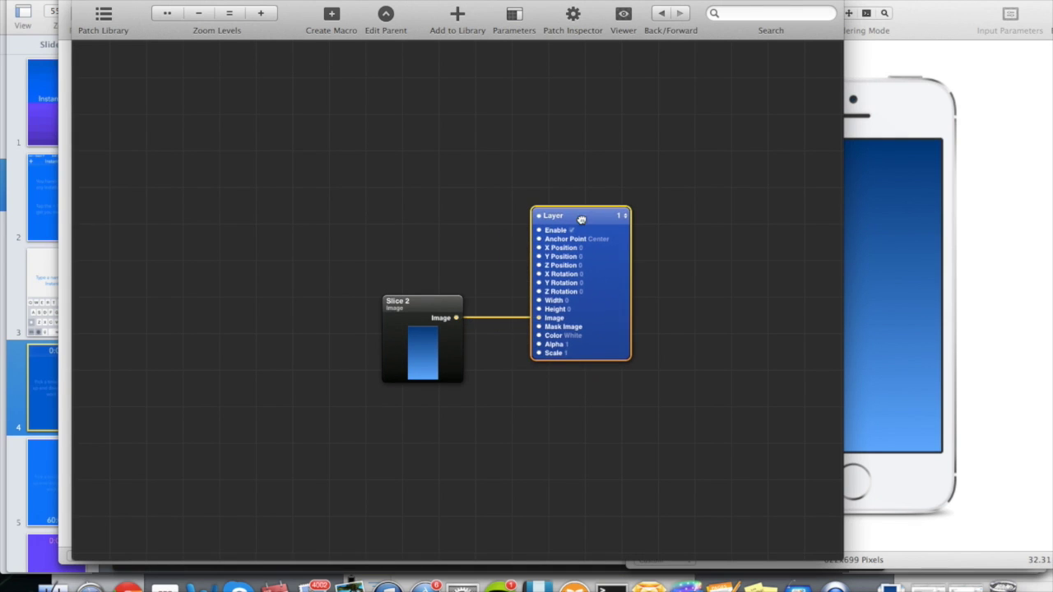
pyautogui.moveTo(434, 306); pyautogui.dragTo(470, 289)
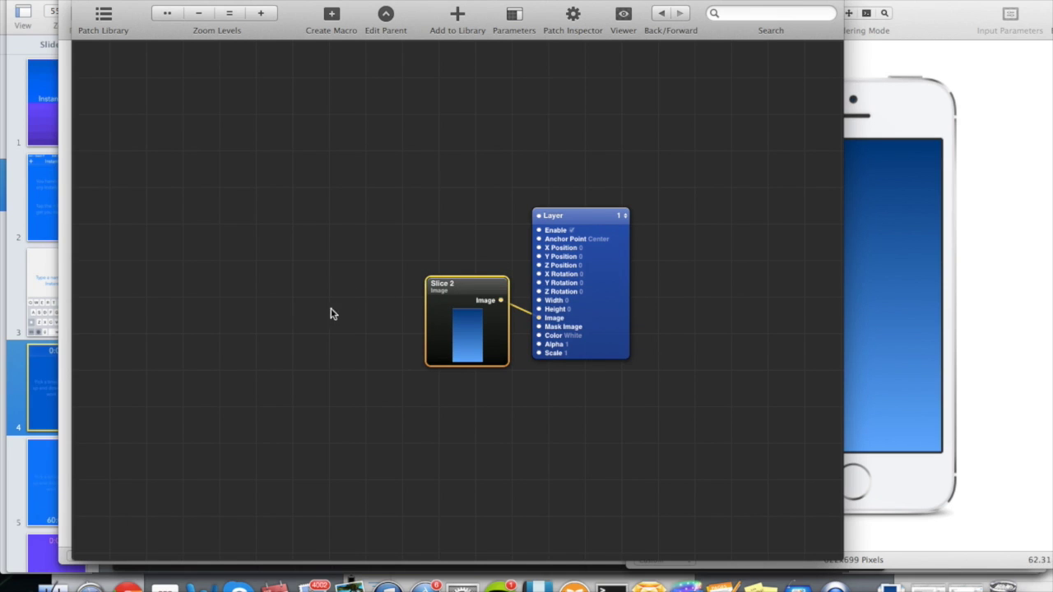
pyautogui.click(869, 269)
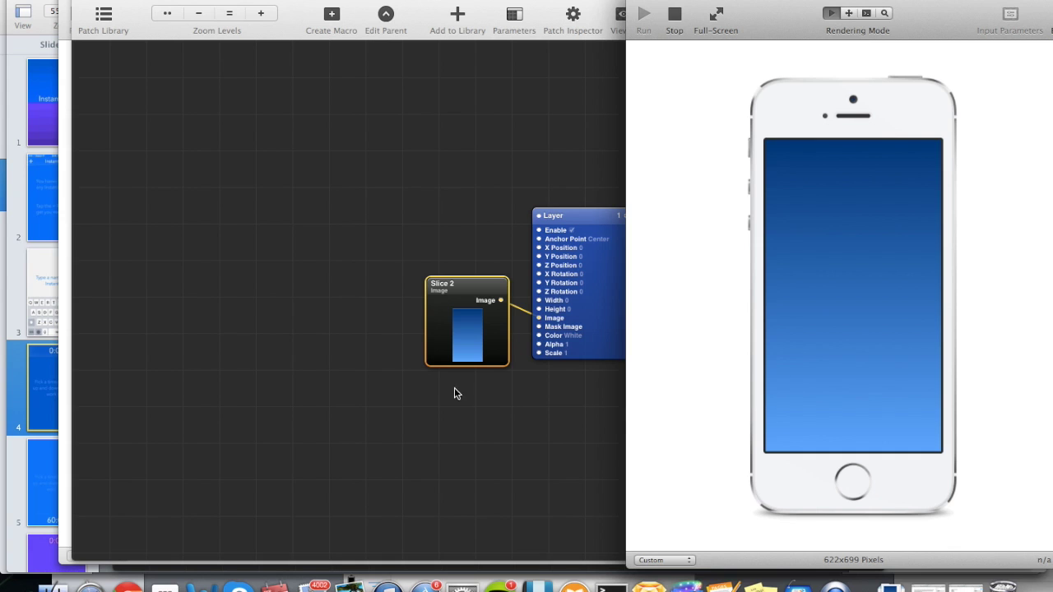
pyautogui.click(138, 188)
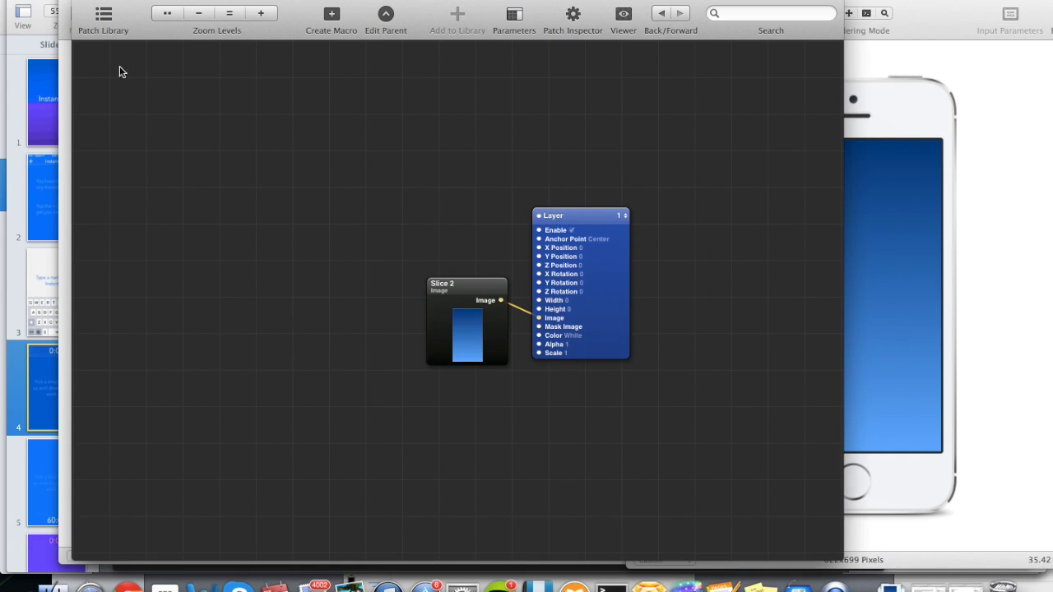
# Find "button" in the patch library, add a Button patch, and place it beside the Slice 2 patch.
pyautogui.click(104, 16)
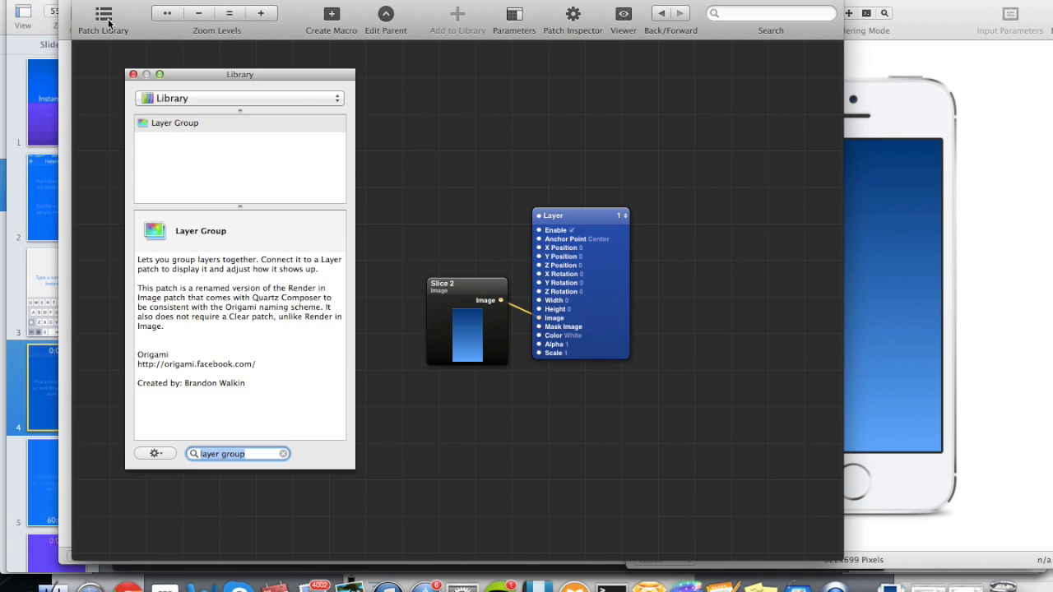
pyautogui.write('button')
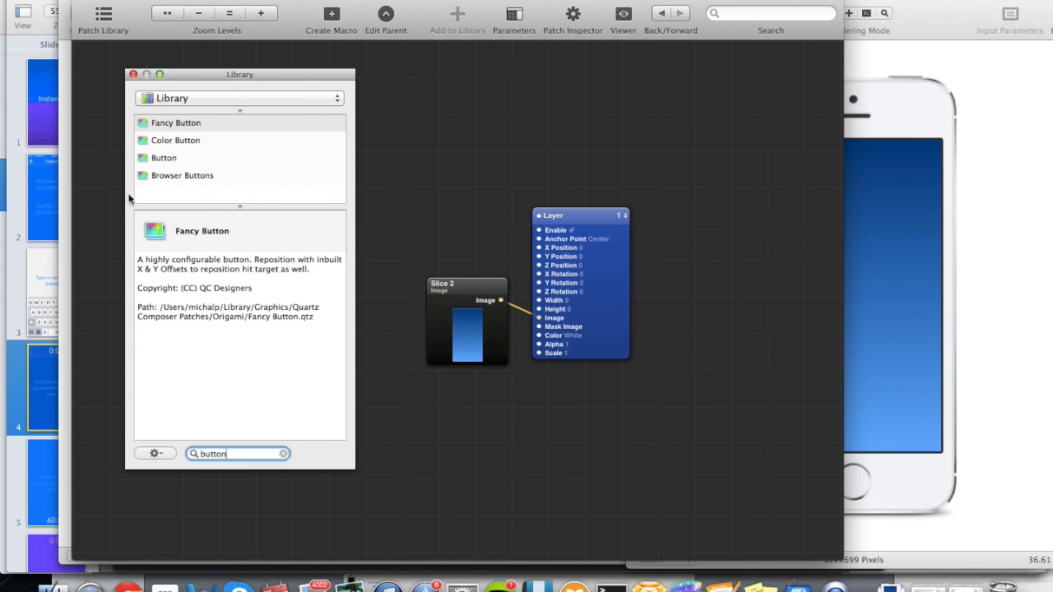
pyautogui.click(161, 163)
pyautogui.moveTo(161, 163); pyautogui.dragTo(382, 170)
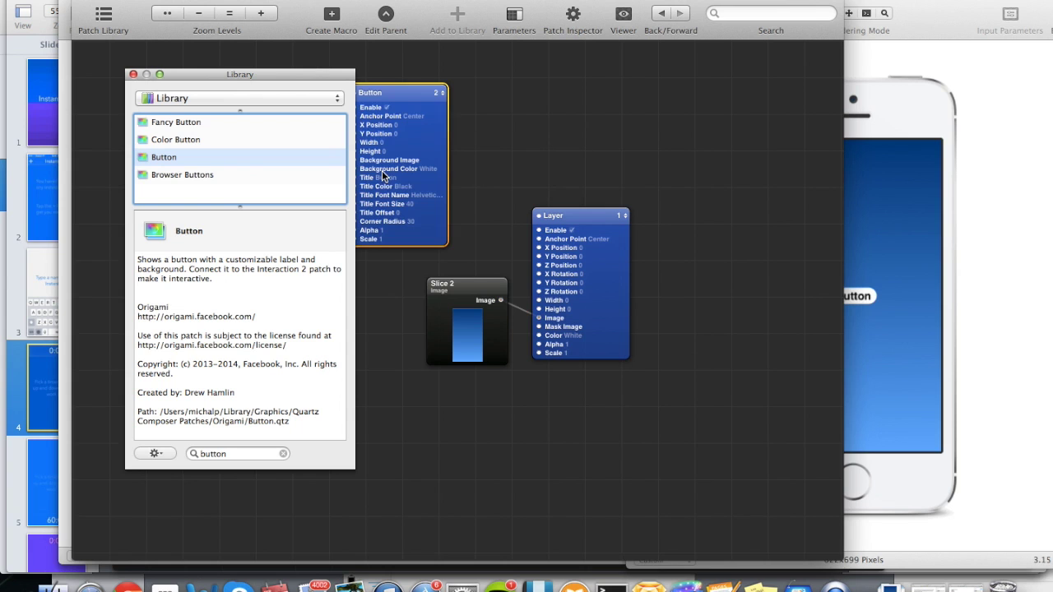
pyautogui.click(132, 75)
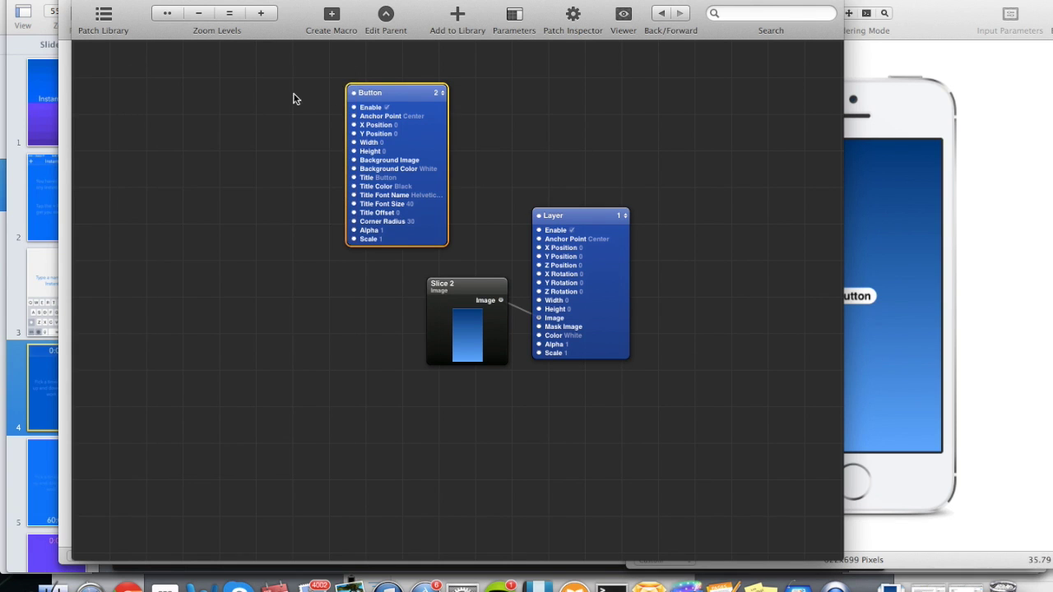
pyautogui.moveTo(387, 91); pyautogui.dragTo(339, 213)
pyautogui.scroll(1, 391, 220)
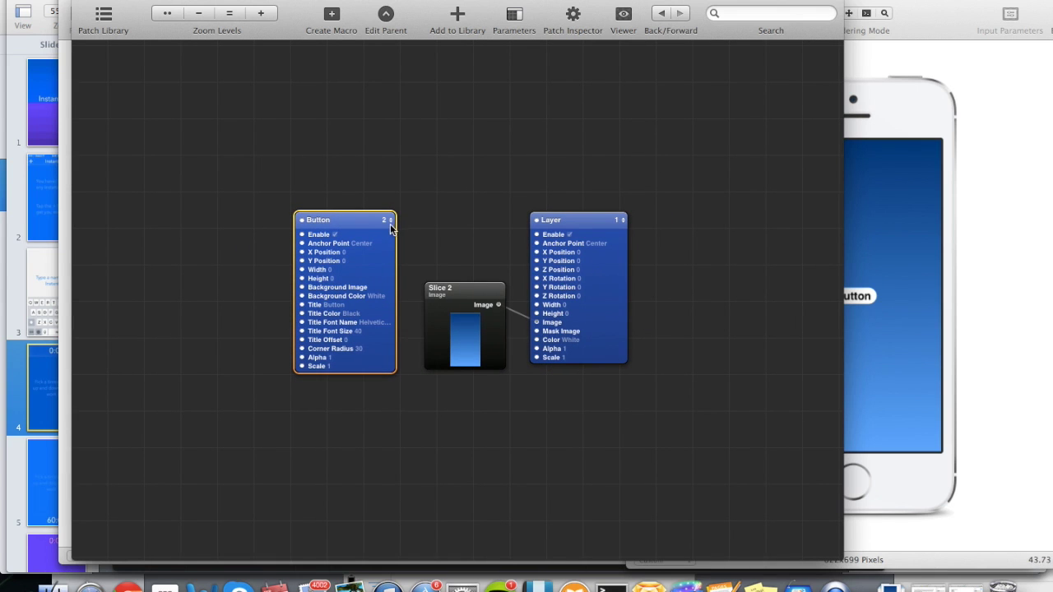
# Try the Button patch on Layer 1, check the phone preview, and return it to Layer 2.
pyautogui.click(390, 222)
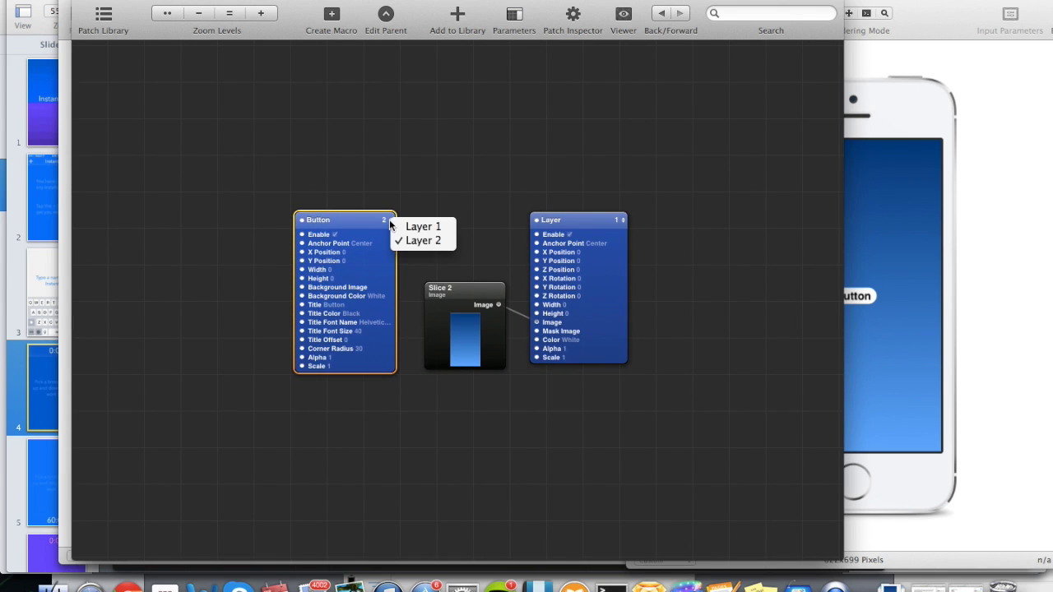
pyautogui.click(412, 230)
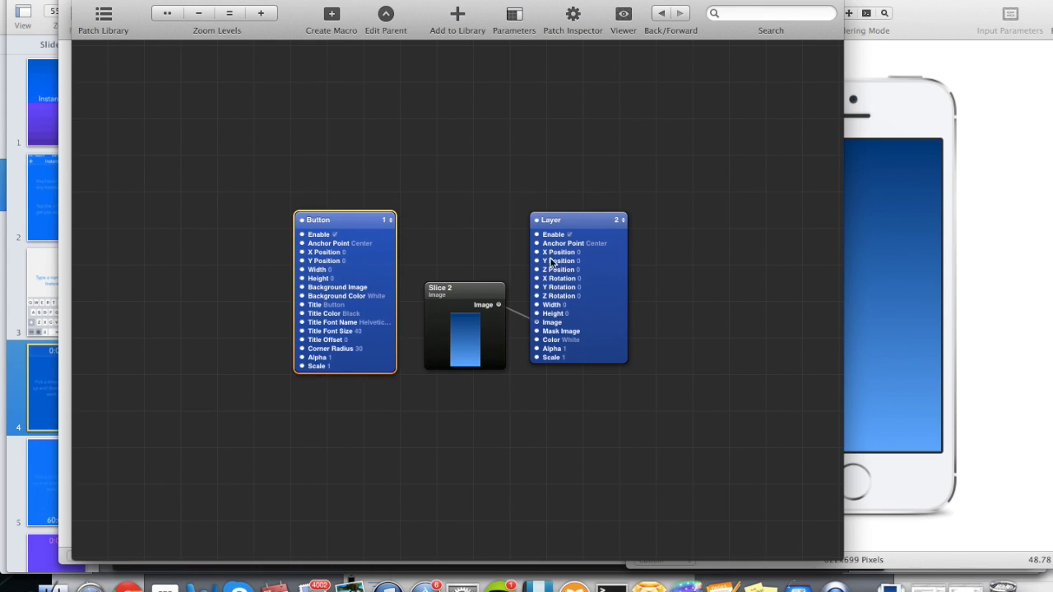
pyautogui.click(870, 284)
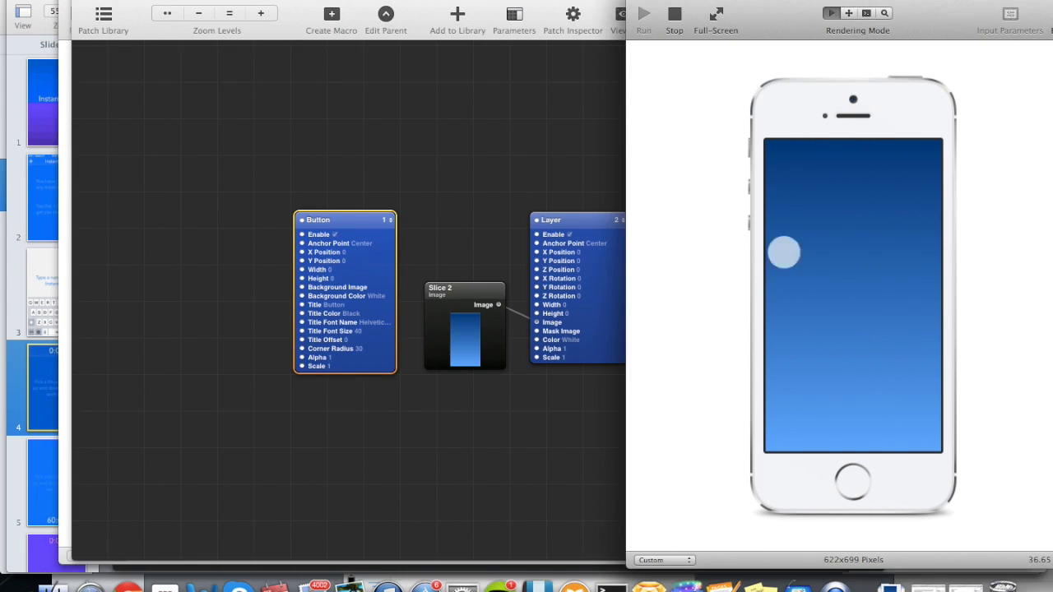
pyautogui.click(390, 220)
pyautogui.click(420, 242)
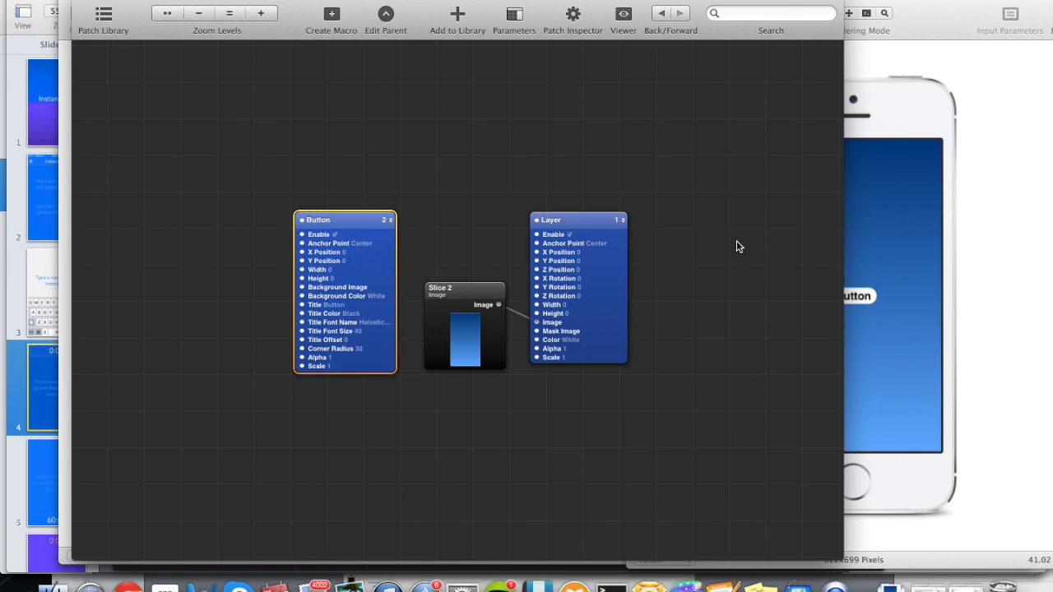
# Test the button on the phone preview in the viewer by touching it and sliding across it.
pyautogui.click(942, 262)
pyautogui.click(854, 296)
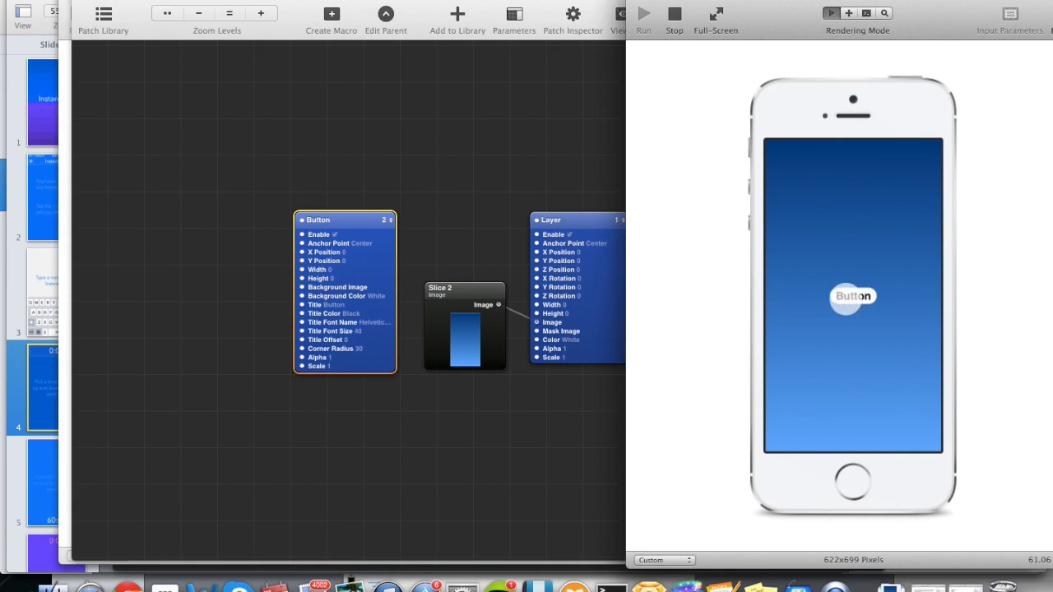
pyautogui.moveTo(854, 296)
pyautogui.mouseDown()
pyautogui.moveTo(862, 292)
pyautogui.moveTo(848, 288)
pyautogui.moveTo(829, 303)
pyautogui.moveTo(874, 294)
pyautogui.mouseUp()
# Set the Button patch's width to 700 and its height to 150.
pyautogui.doubleClick(330, 269)
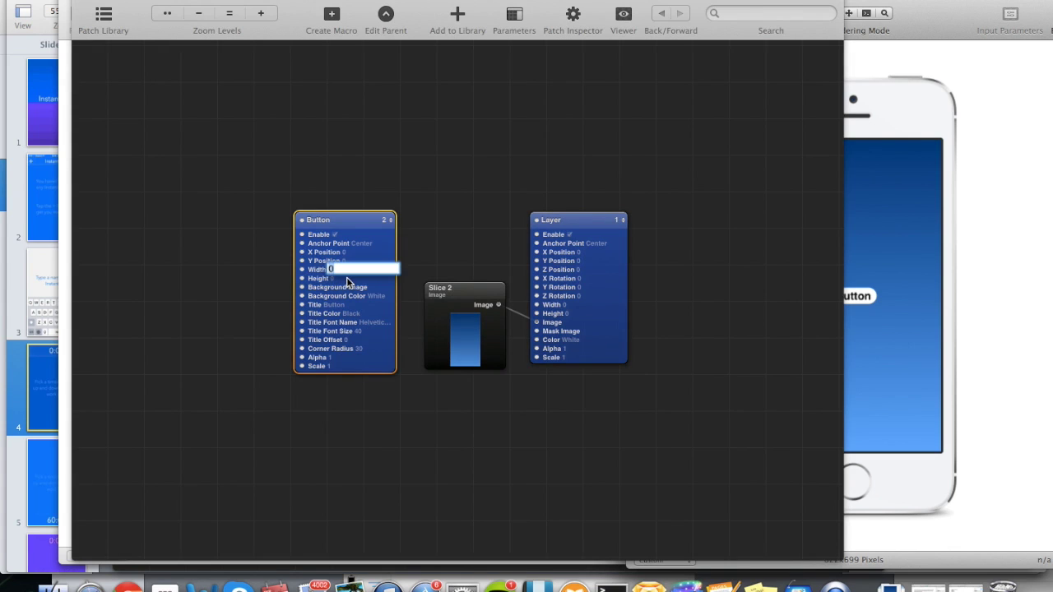
pyautogui.write('700')
pyautogui.press('Return')
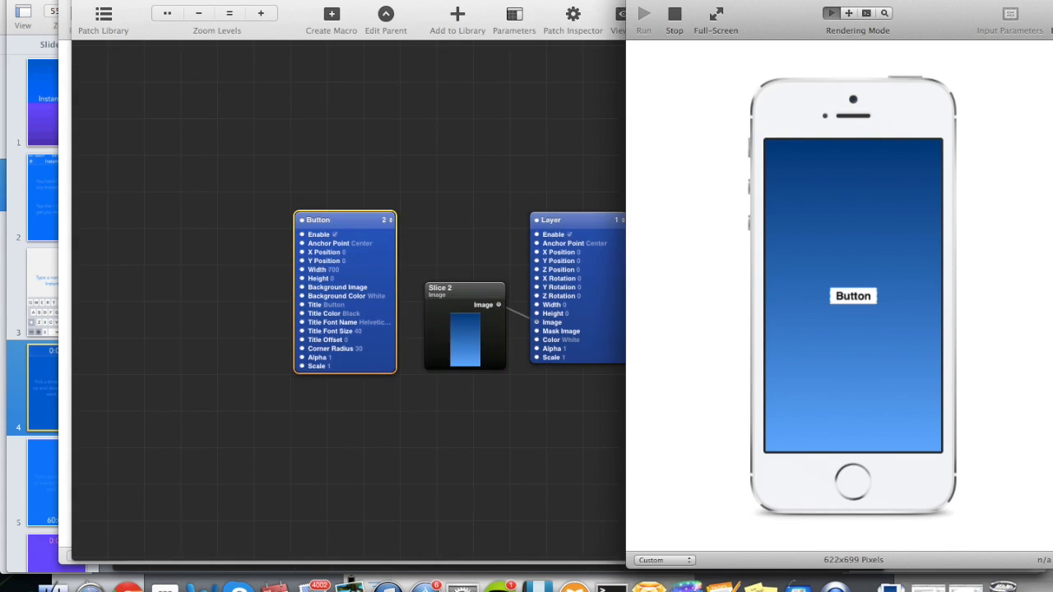
pyautogui.doubleClick(332, 278)
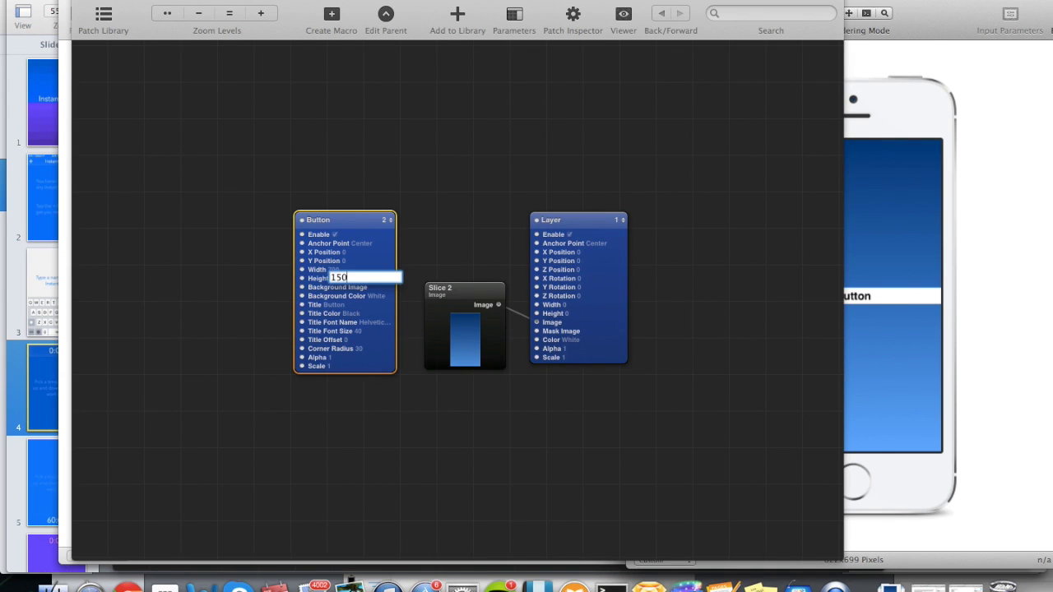
pyautogui.write('150')
pyautogui.press('Return')
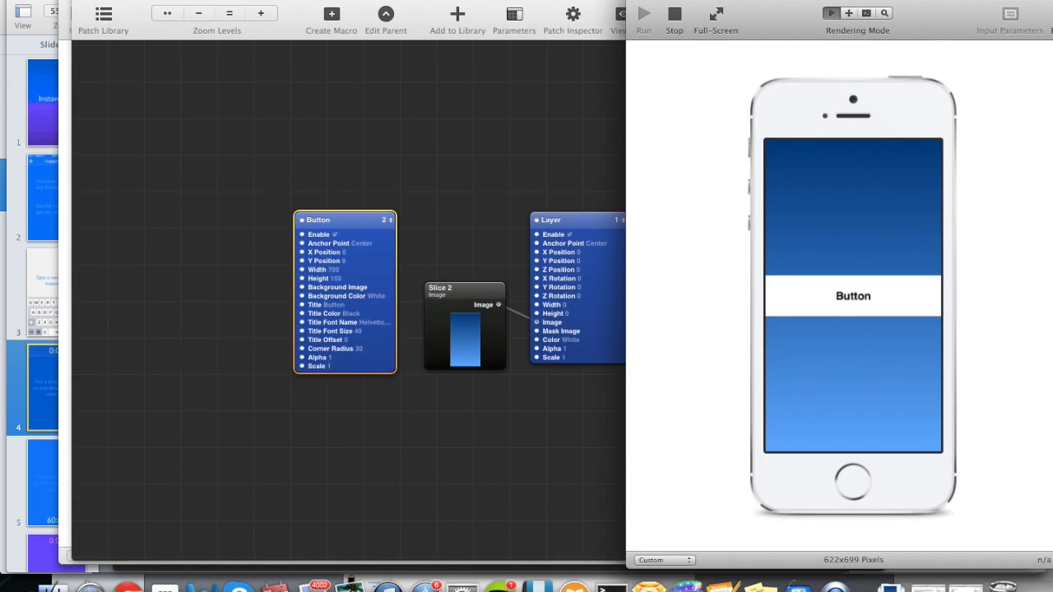
# Set the Button patch's alpha to 0.3 and its title to "Start".
pyautogui.doubleClick(329, 359)
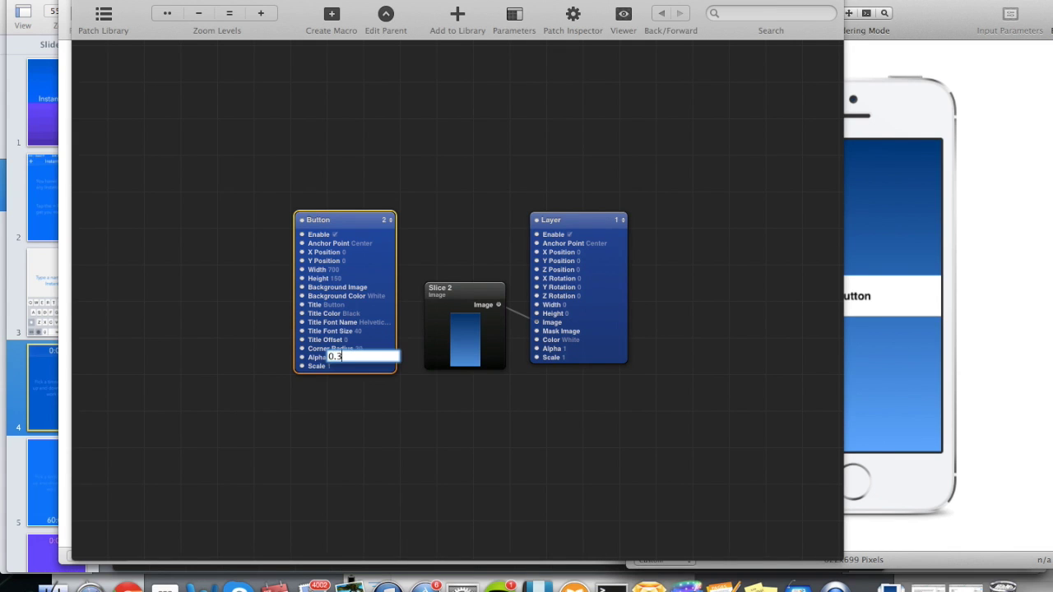
pyautogui.press('Return')
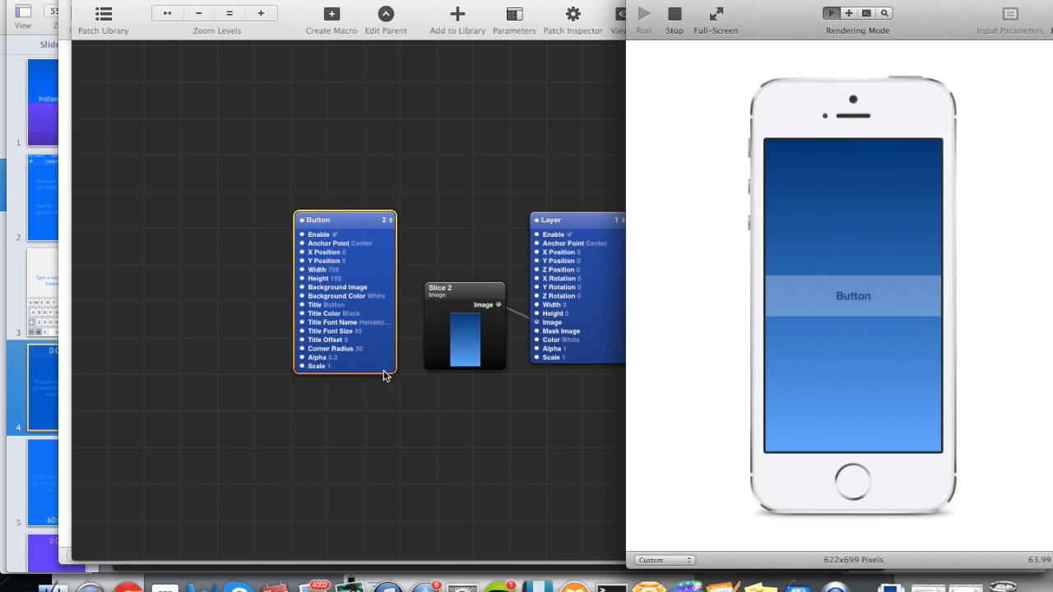
pyautogui.doubleClick(333, 306)
pyautogui.write('Start')
pyautogui.press('Return')
pyautogui.click(365, 248)
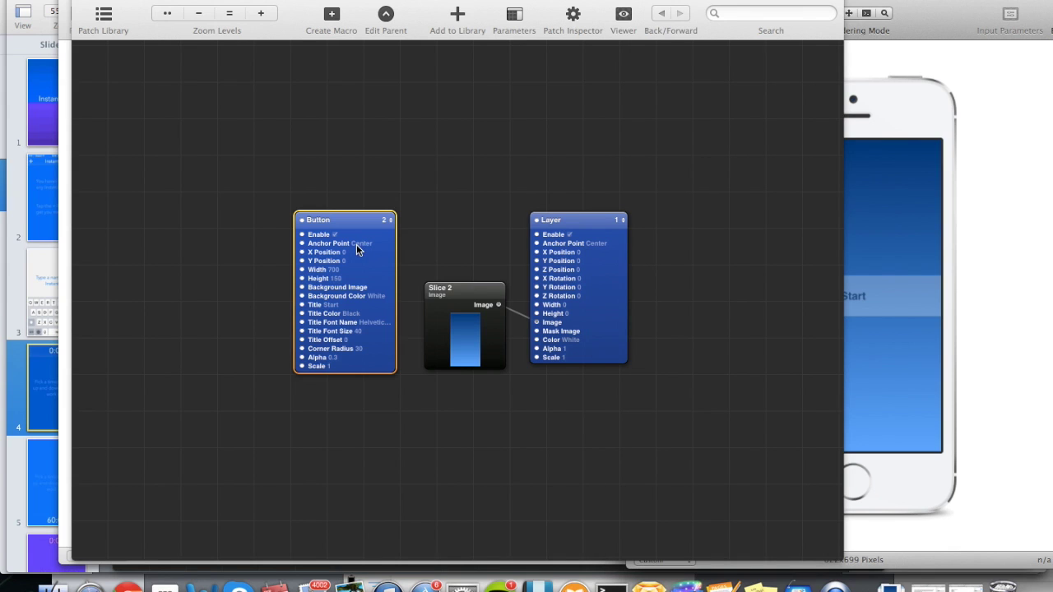
# Anchor the button at Bottom Center, move its patch above Slice 2, and check the button on the phone preview.
pyautogui.click(356, 244)
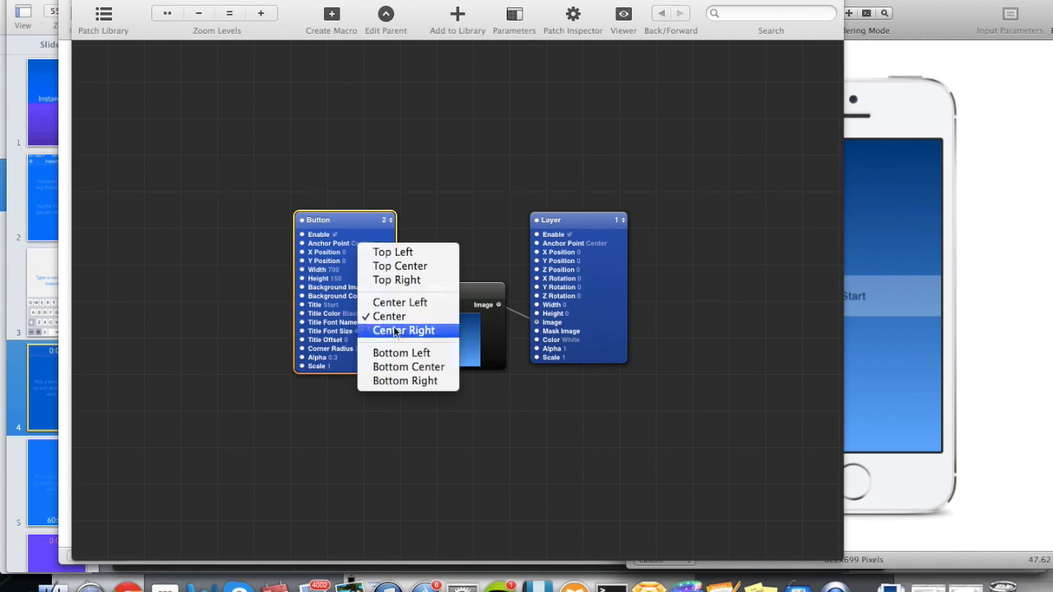
pyautogui.click(381, 366)
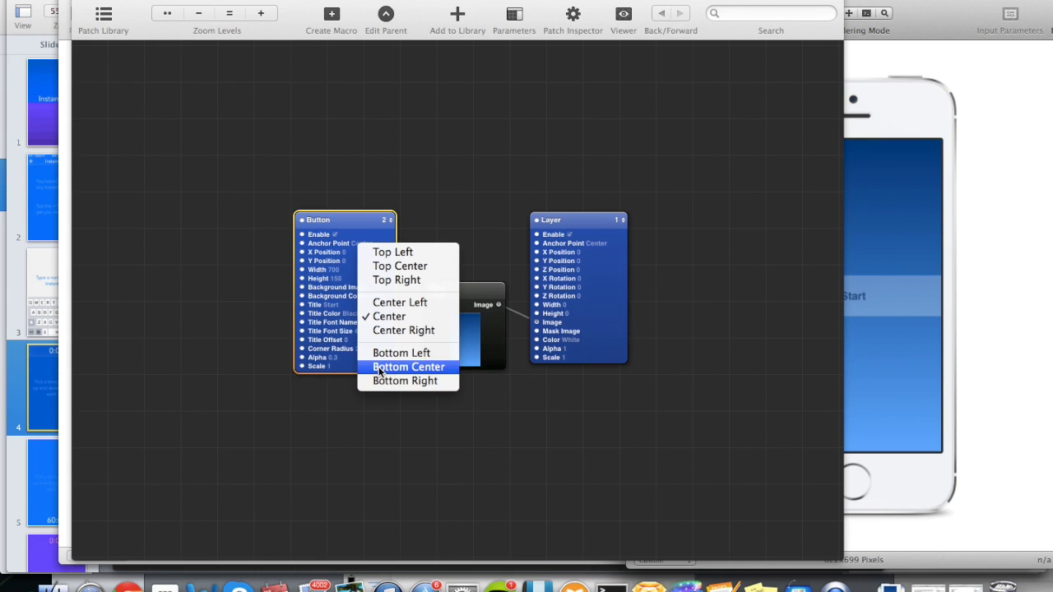
pyautogui.moveTo(344, 218); pyautogui.dragTo(453, 95)
pyautogui.click(904, 309)
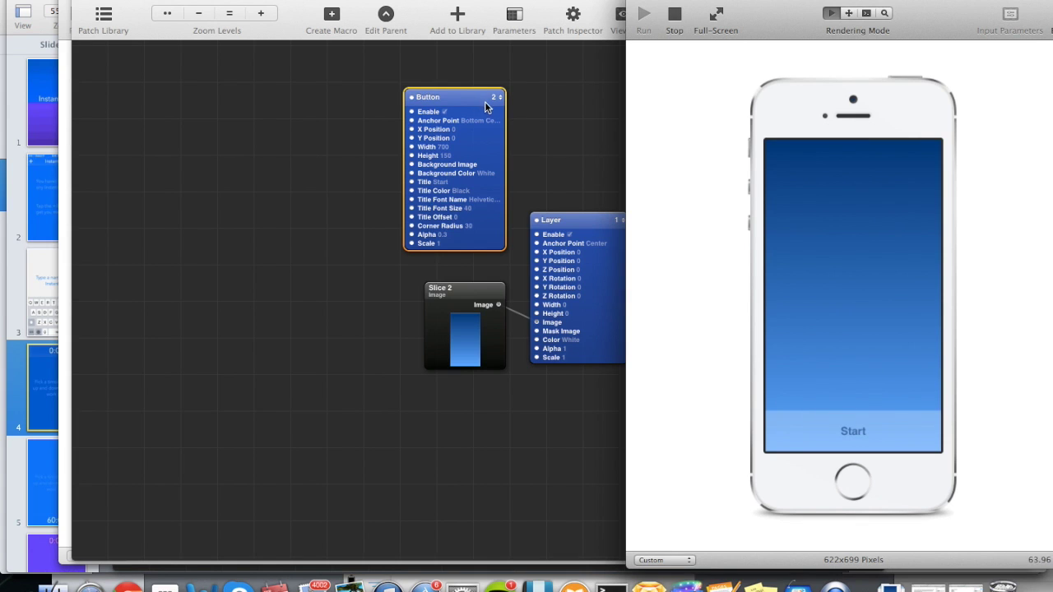
pyautogui.click(840, 434)
# Find "interaction 2" in the patch library, add an Interaction 2 patch near the Button patch, and close the library.
pyautogui.click(354, 190)
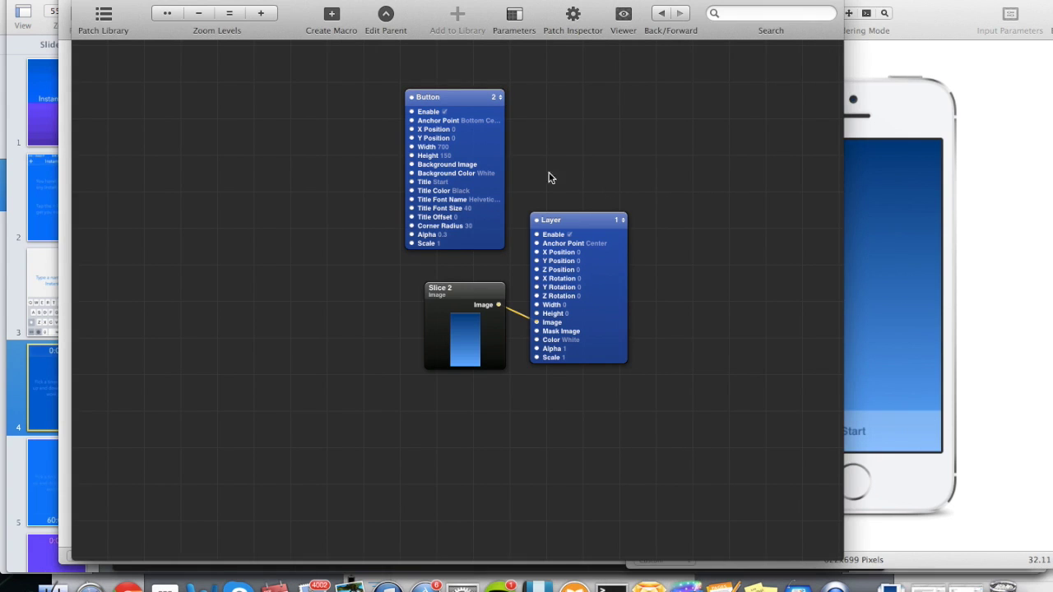
pyautogui.click(105, 14)
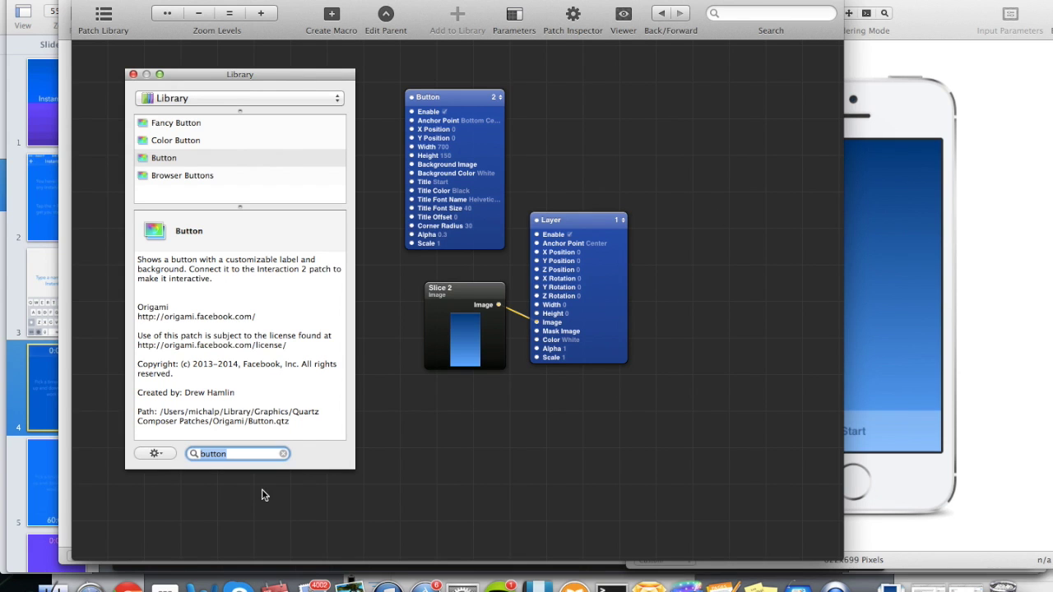
pyautogui.write('interaction')
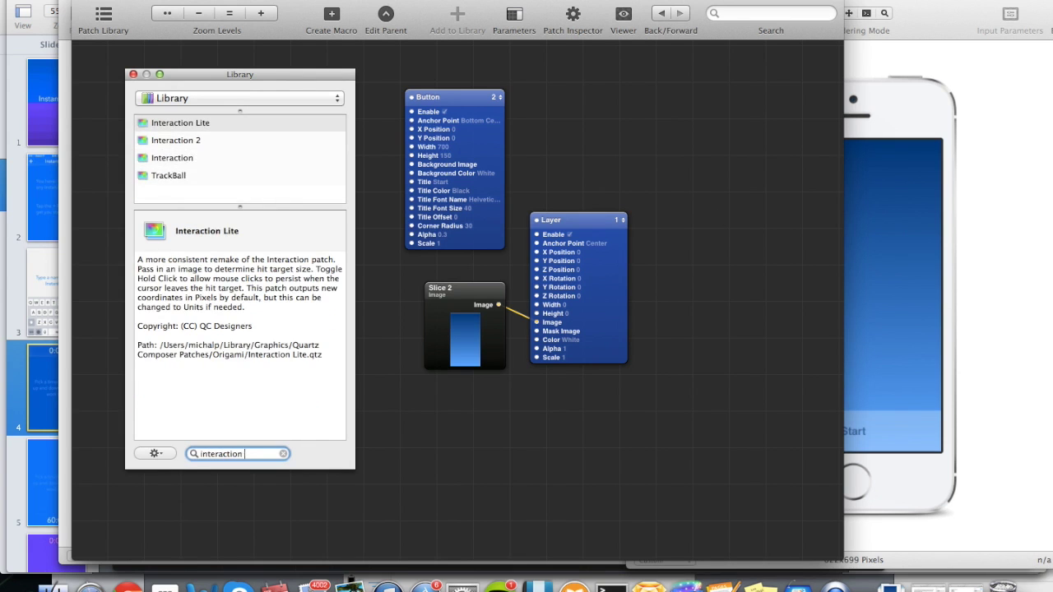
pyautogui.write(' 2')
pyautogui.moveTo(184, 122); pyautogui.dragTo(362, 152)
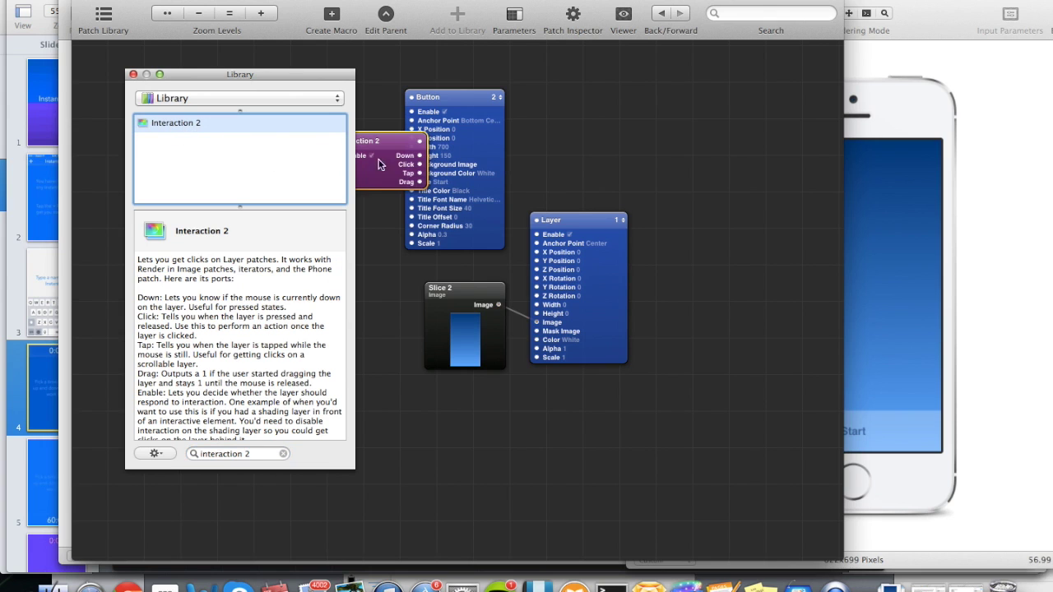
pyautogui.click(134, 74)
# Connect the Interaction 2 patch to the Button patch's header port and place it beside the Slice 2 patch.
pyautogui.moveTo(388, 148); pyautogui.dragTo(324, 164)
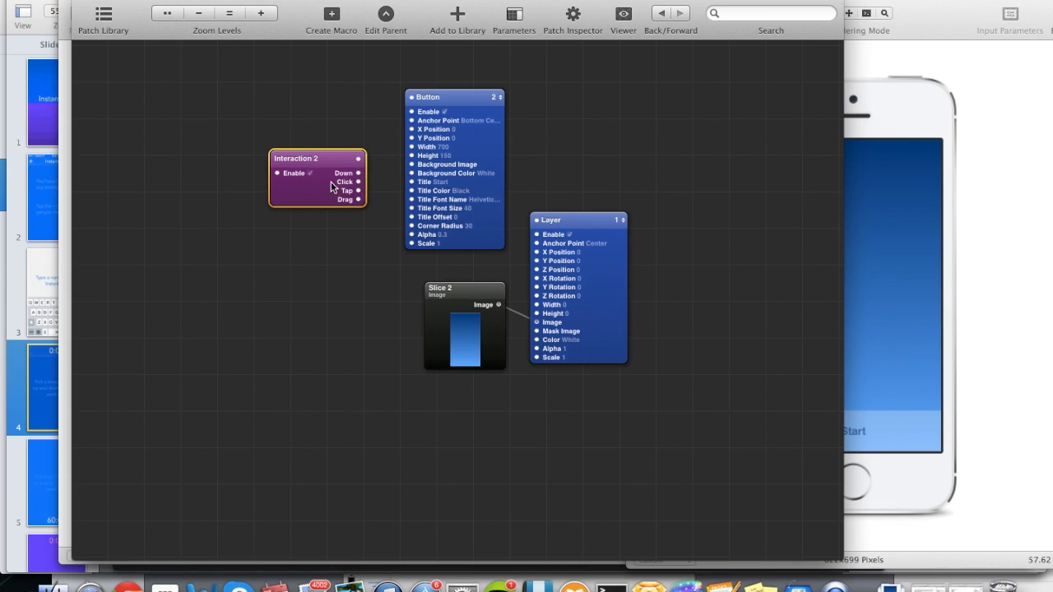
pyautogui.moveTo(360, 161); pyautogui.dragTo(412, 98)
pyautogui.moveTo(319, 171); pyautogui.dragTo(329, 287)
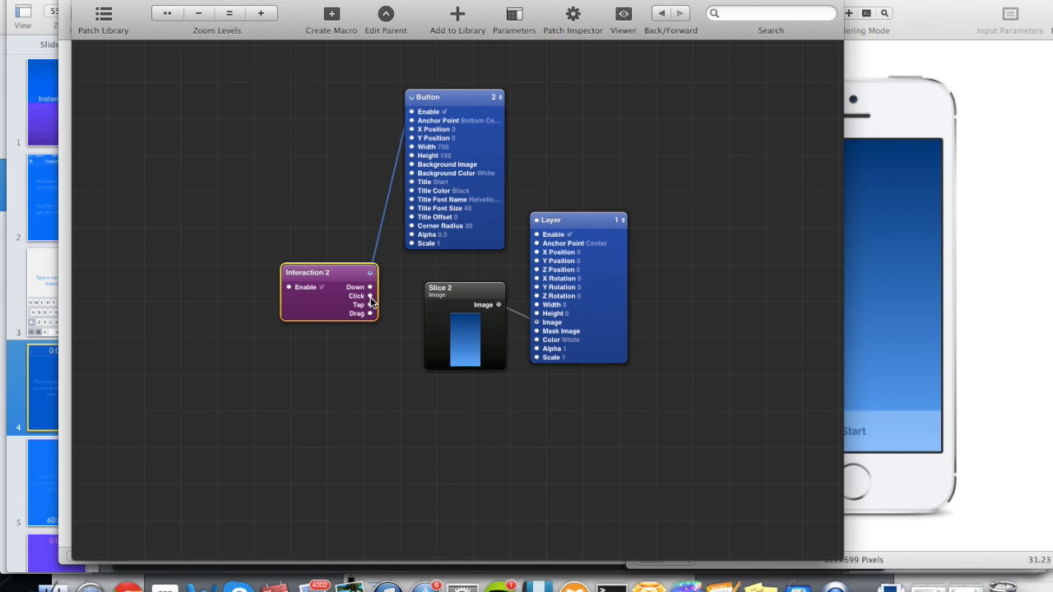
# Connect Interaction 2's Click output to the Button's Title, read the Click port's description, and view the phone preview.
pyautogui.moveTo(371, 297); pyautogui.dragTo(412, 189)
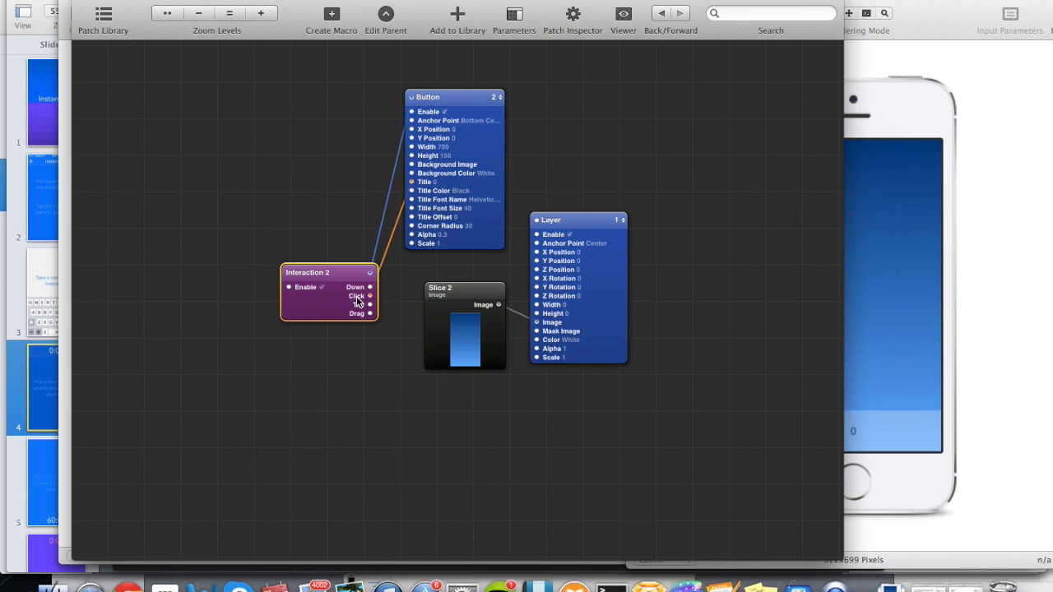
pyautogui.moveTo(358, 303)
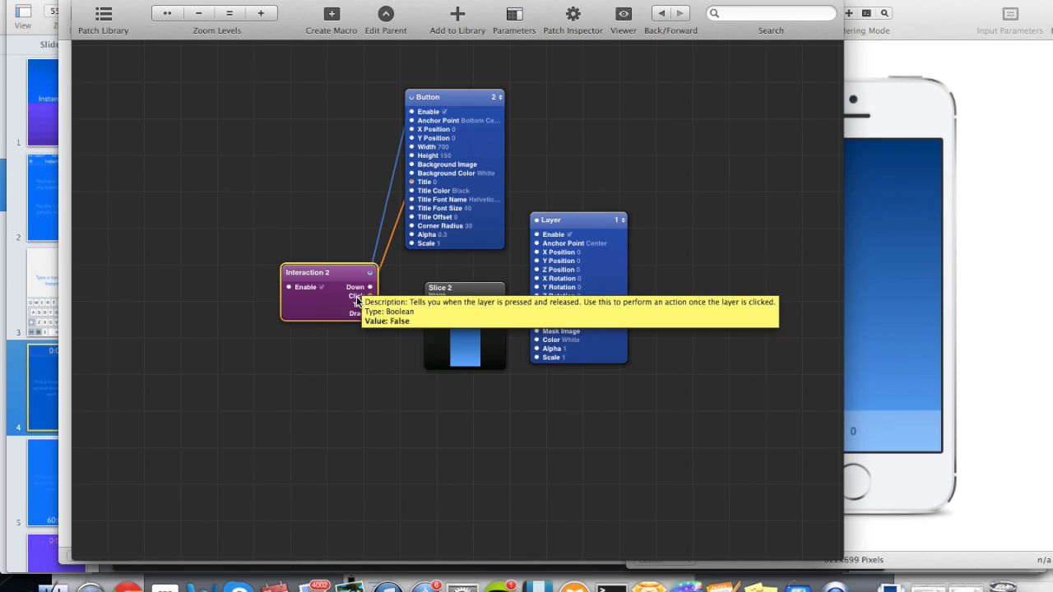
pyautogui.click(908, 353)
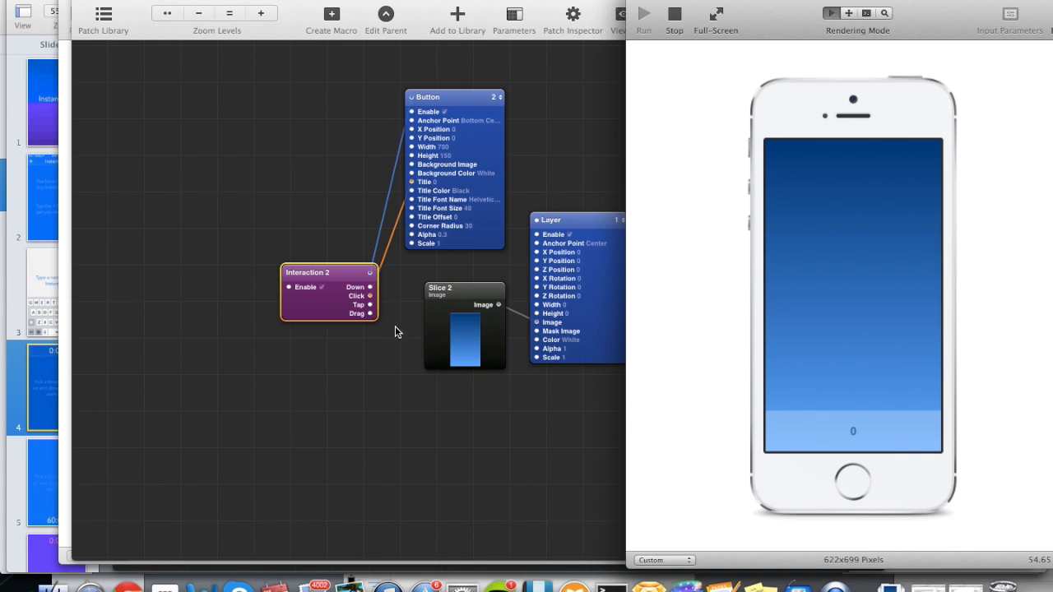
# Replace the Click link with Interaction 2's Down output feeding the Button's Title, and test it by touching the phone's button.
pyautogui.moveTo(370, 296); pyautogui.dragTo(398, 247)
pyautogui.moveTo(370, 287); pyautogui.dragTo(414, 181)
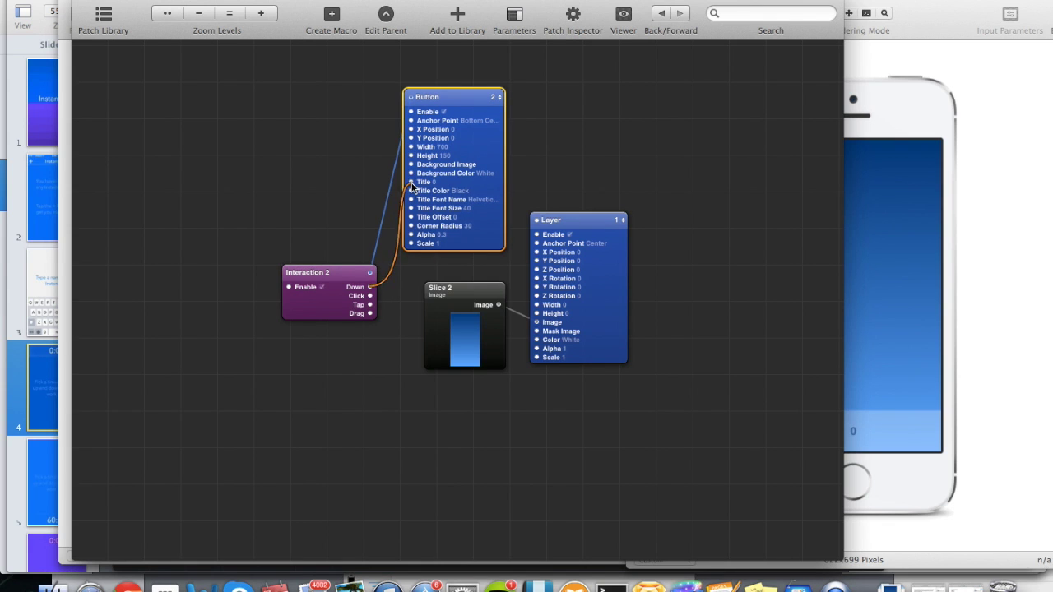
pyautogui.click(869, 320)
pyautogui.click(885, 436)
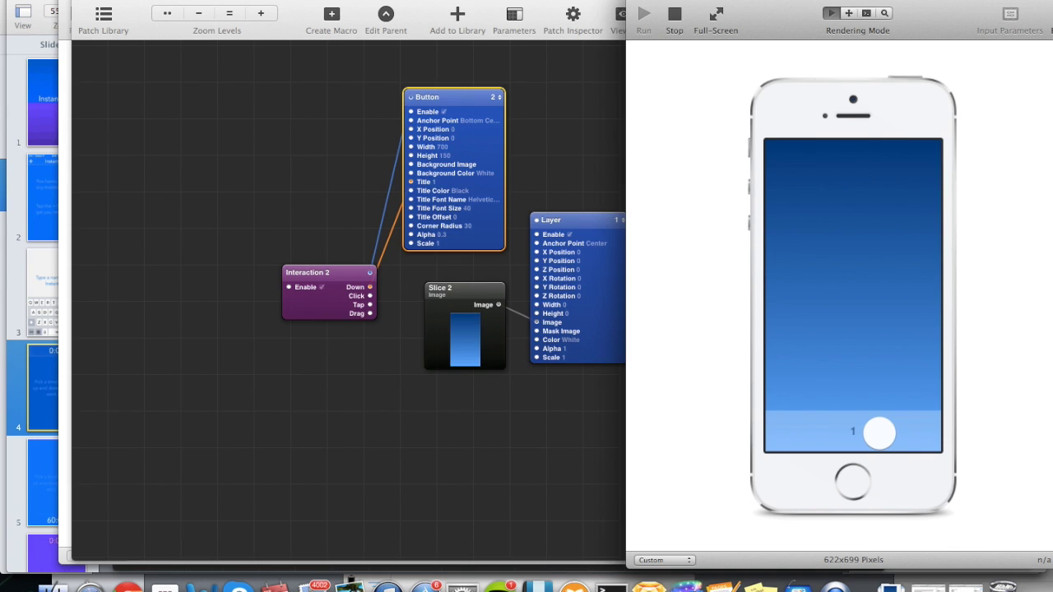
pyautogui.click(879, 433)
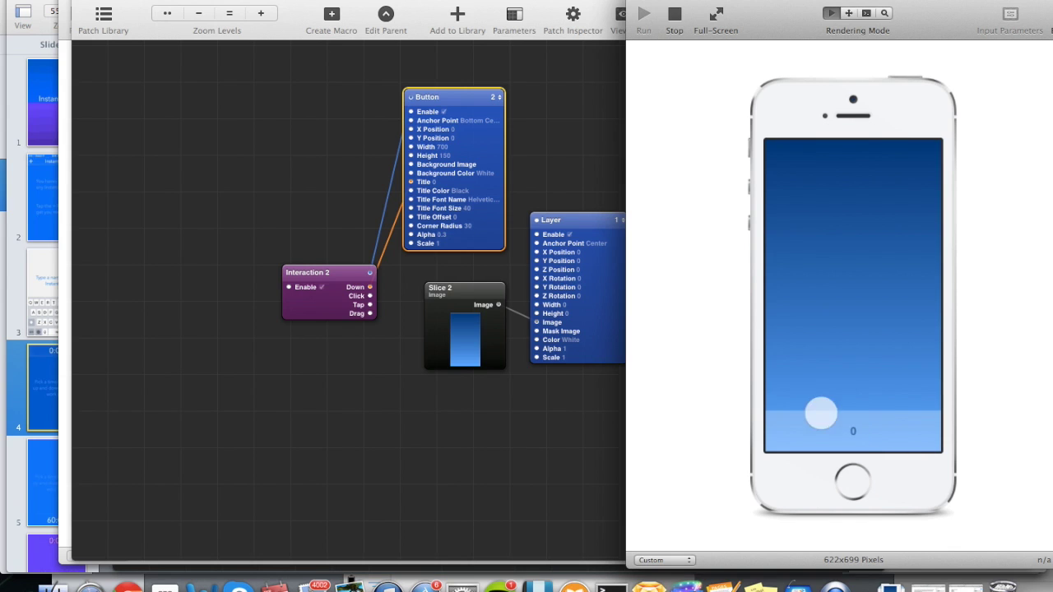
# Disconnect Down from the Button's Title, move Interaction 2 back beside the Button patch, and restore the title "Start".
pyautogui.moveTo(413, 188); pyautogui.dragTo(393, 314)
pyautogui.moveTo(323, 272); pyautogui.dragTo(313, 147)
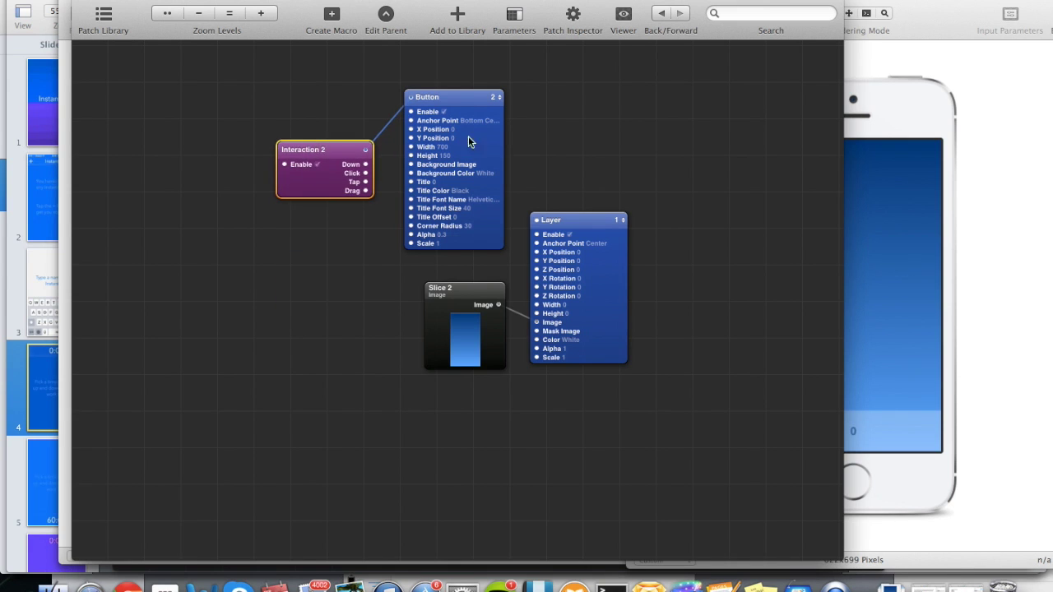
pyautogui.click(872, 305)
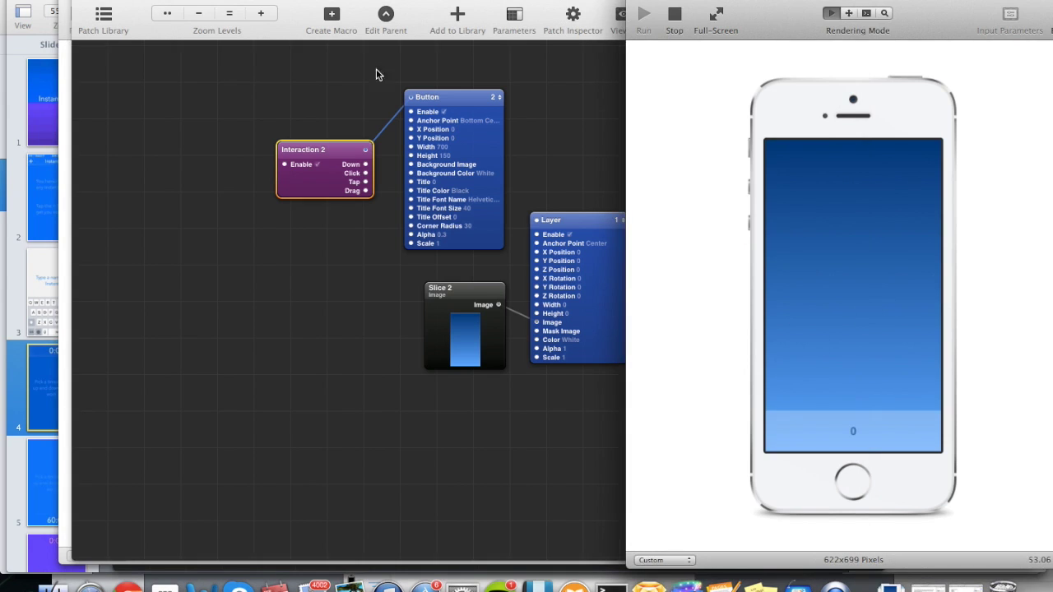
pyautogui.doubleClick(434, 180)
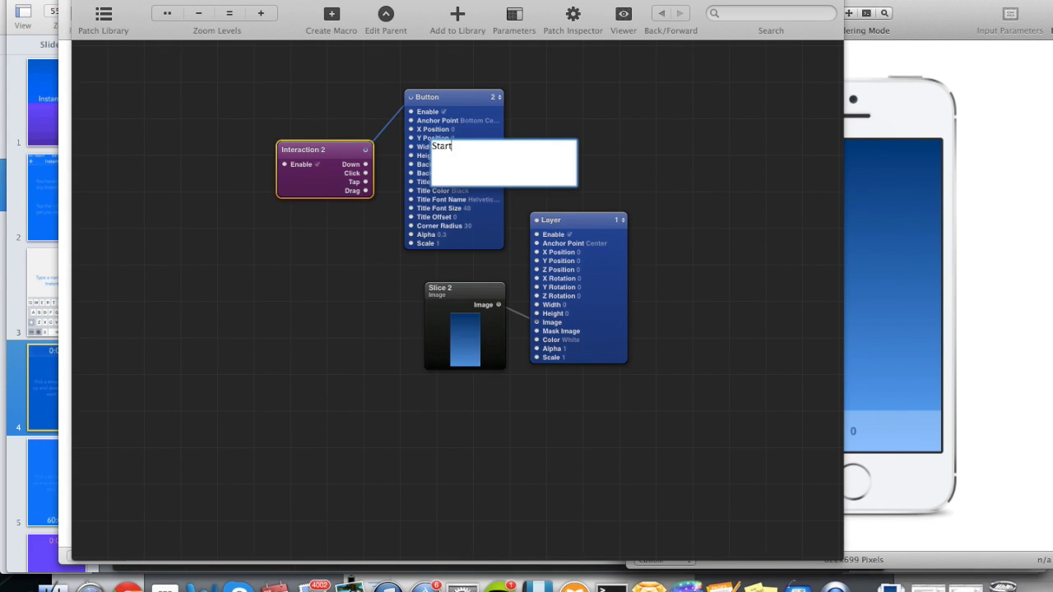
pyautogui.press('Return')
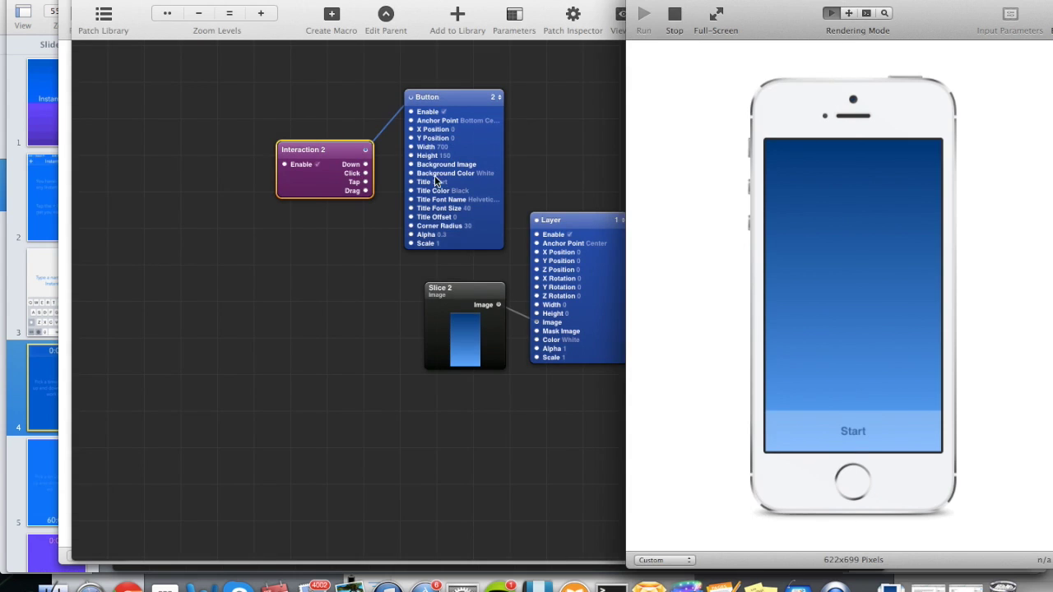
# Move the Button and Interaction 2 patches up to the canvas's upper edge and check the phone preview.
pyautogui.click(459, 98)
pyautogui.moveTo(459, 97); pyautogui.dragTo(446, 63)
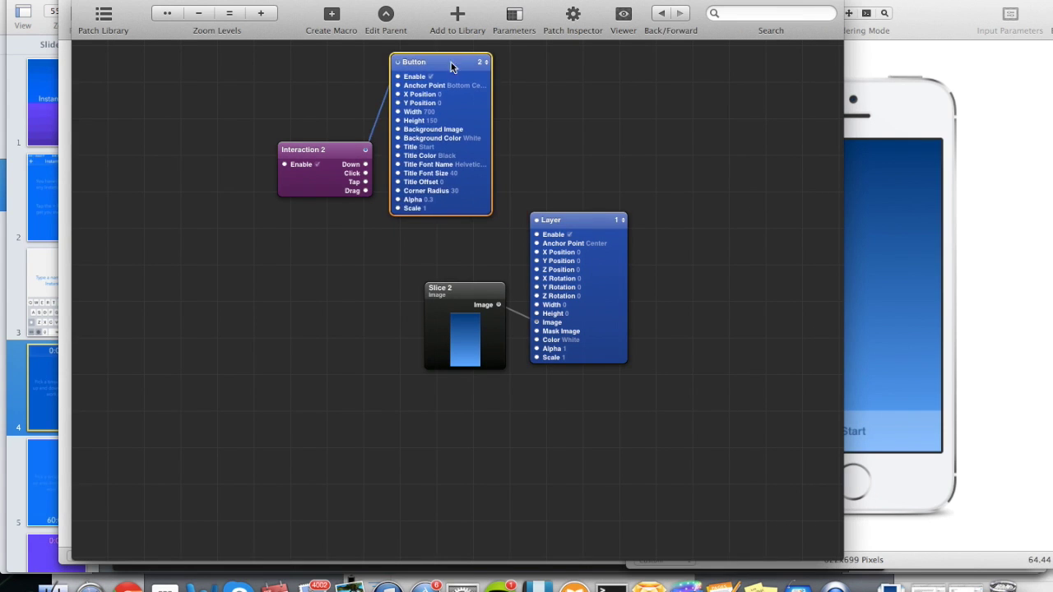
pyautogui.moveTo(346, 147); pyautogui.dragTo(339, 74)
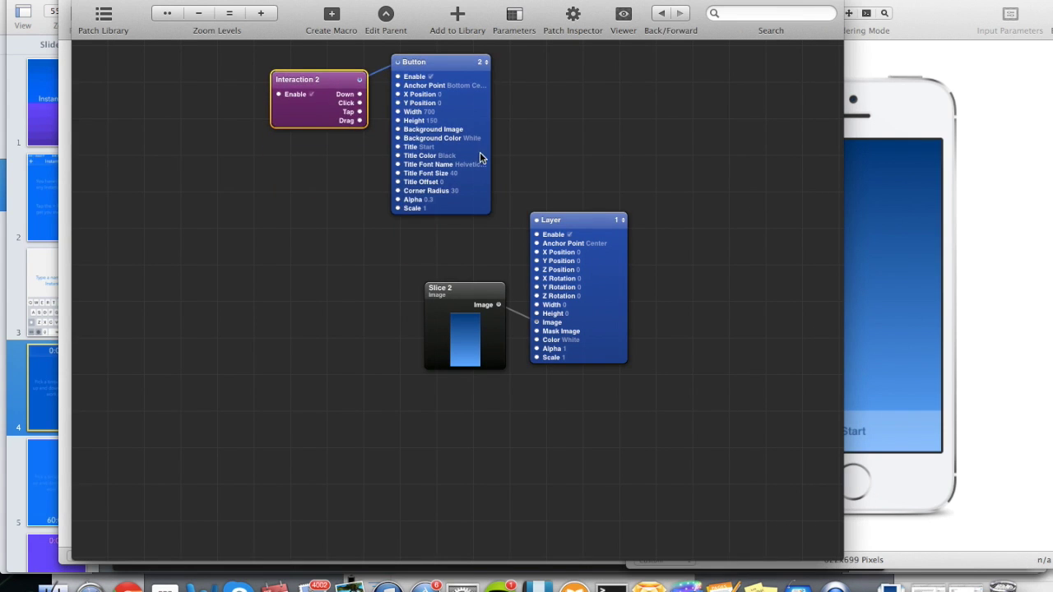
pyautogui.click(855, 292)
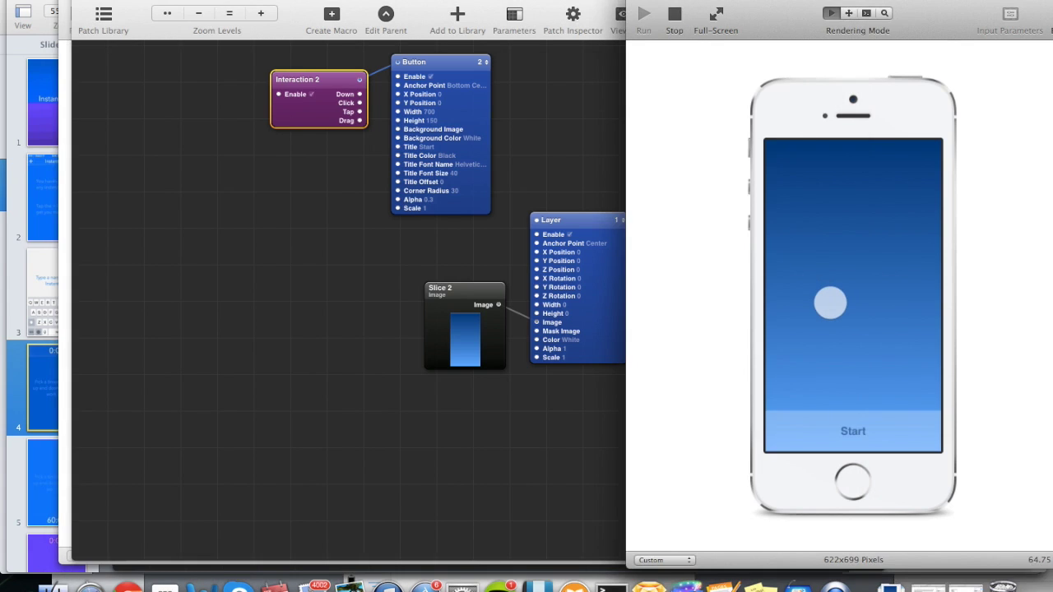
# Duplicate the Button patch and place the copy above the Layer patch.
pyautogui.click(444, 62)
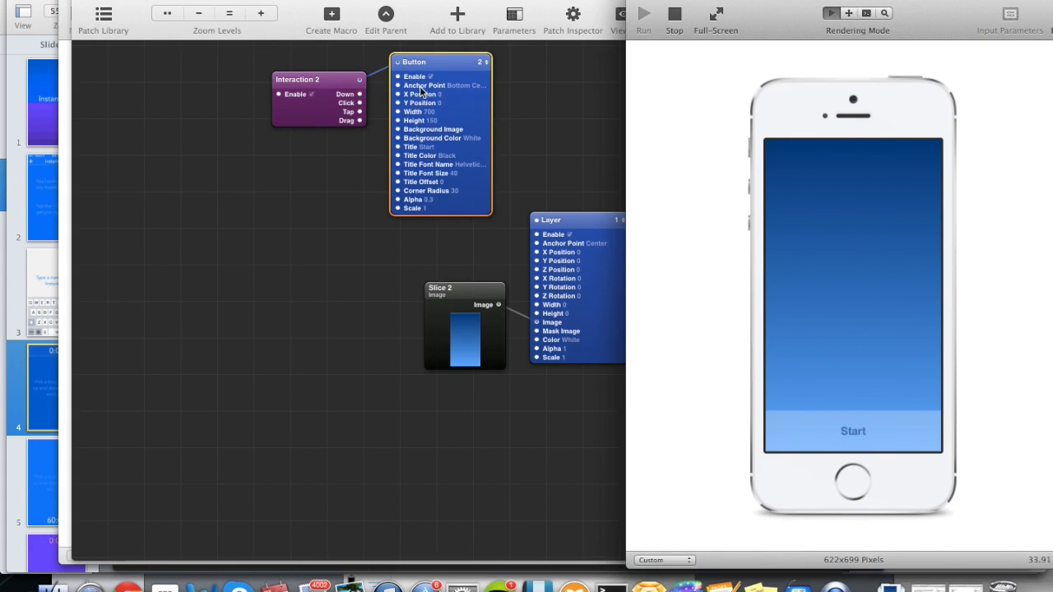
pyautogui.click(456, 66)
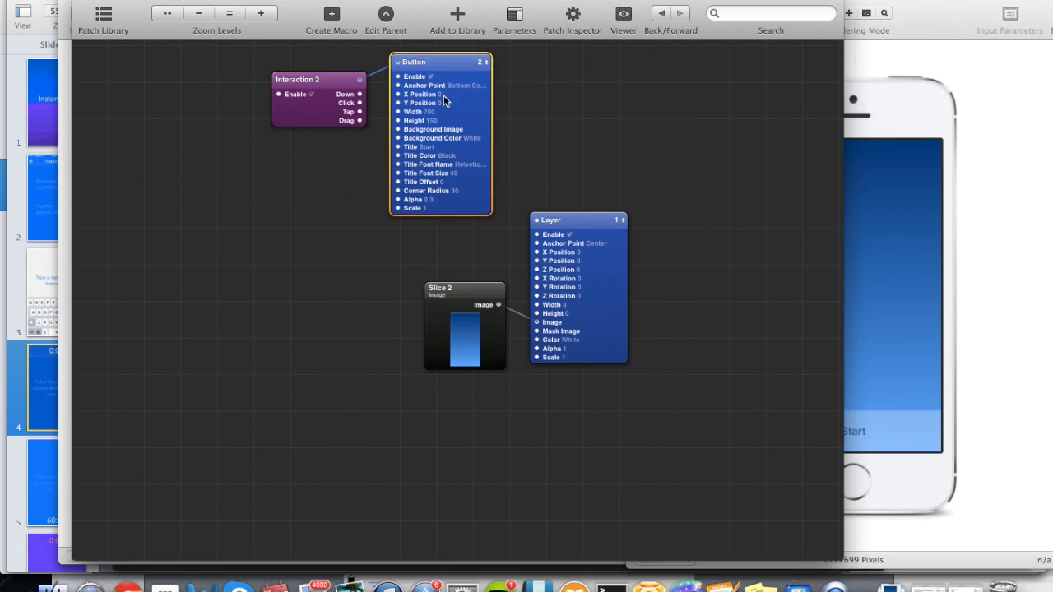
pyautogui.press('super+d')
pyautogui.moveTo(469, 76); pyautogui.dragTo(606, 56)
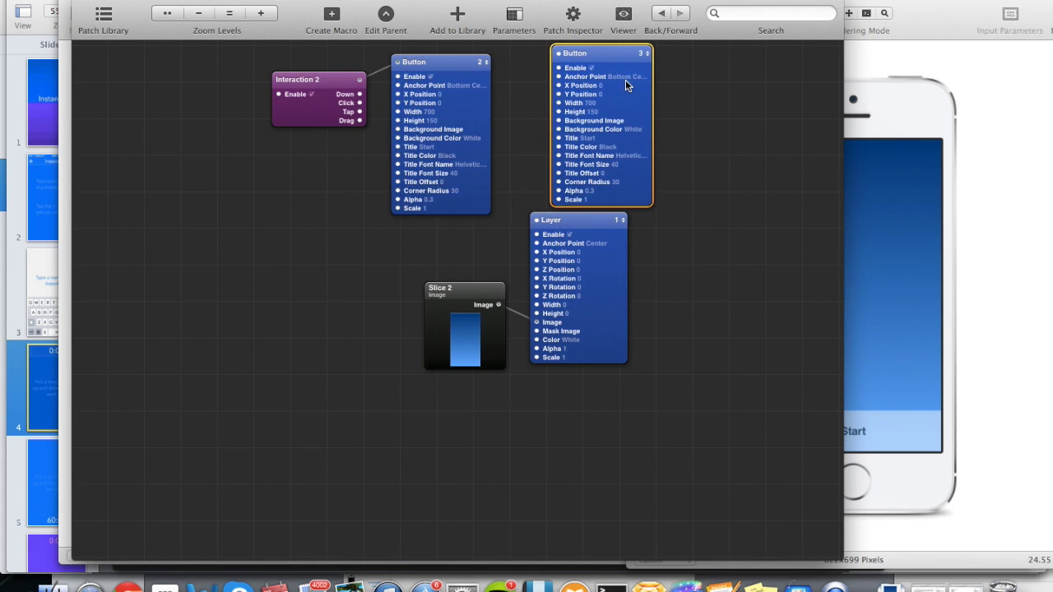
# Set the duplicated Button's anchor point to Top Center and check both buttons on the phone preview.
pyautogui.click(626, 77)
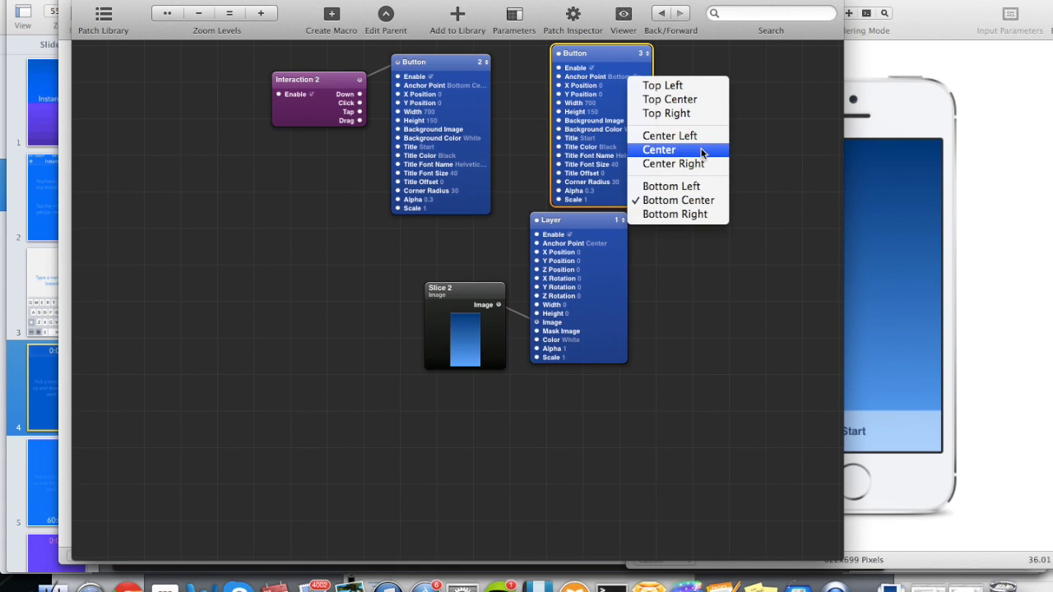
pyautogui.click(679, 104)
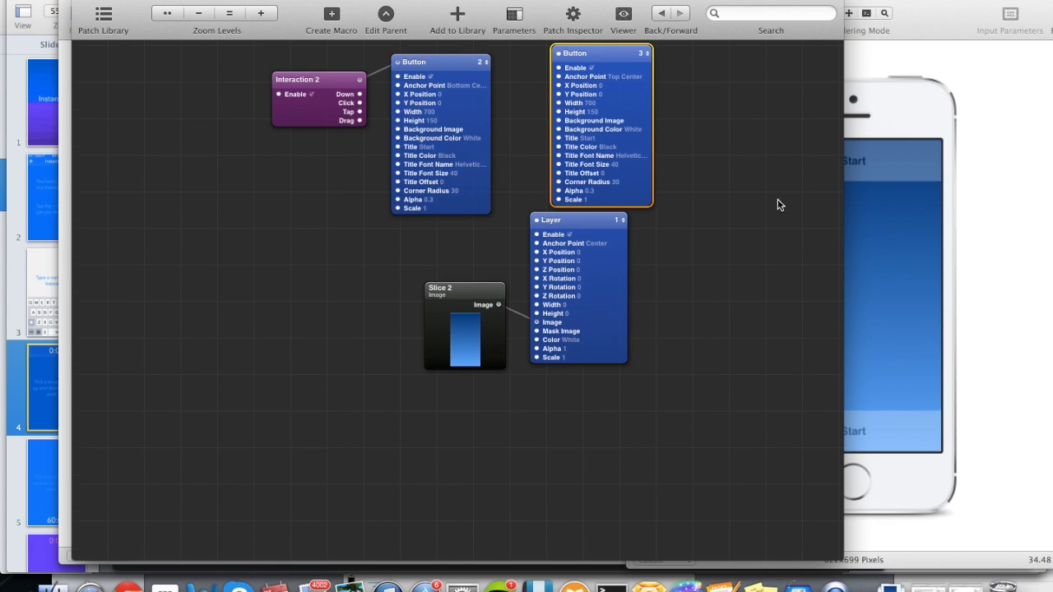
pyautogui.scroll(2, 774, 205)
pyautogui.click(921, 156)
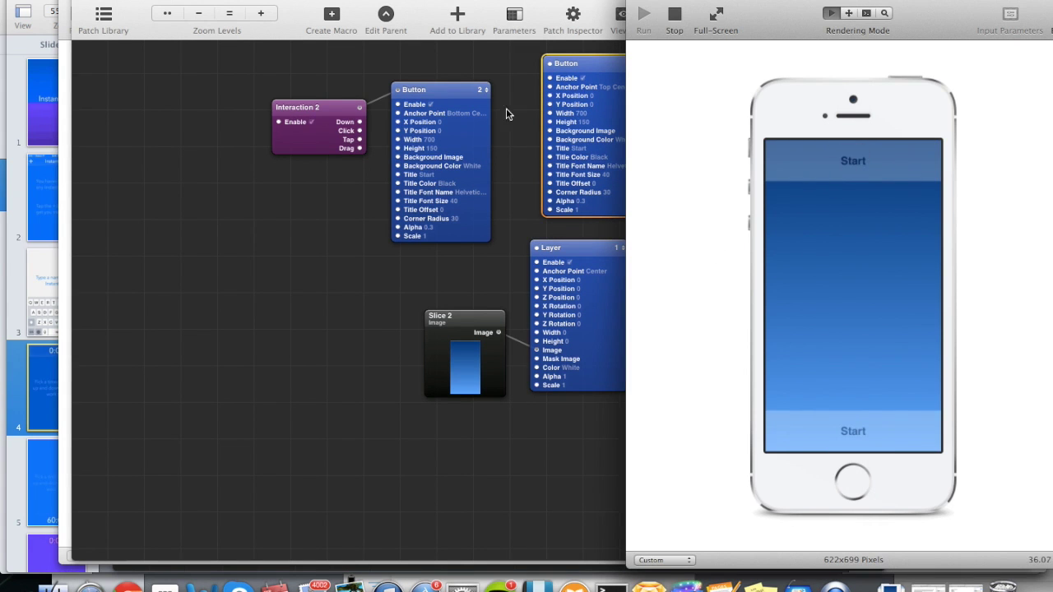
# Add a Stop Watch patch from the patch library beside the Top Center Button patch.
pyautogui.click(532, 94)
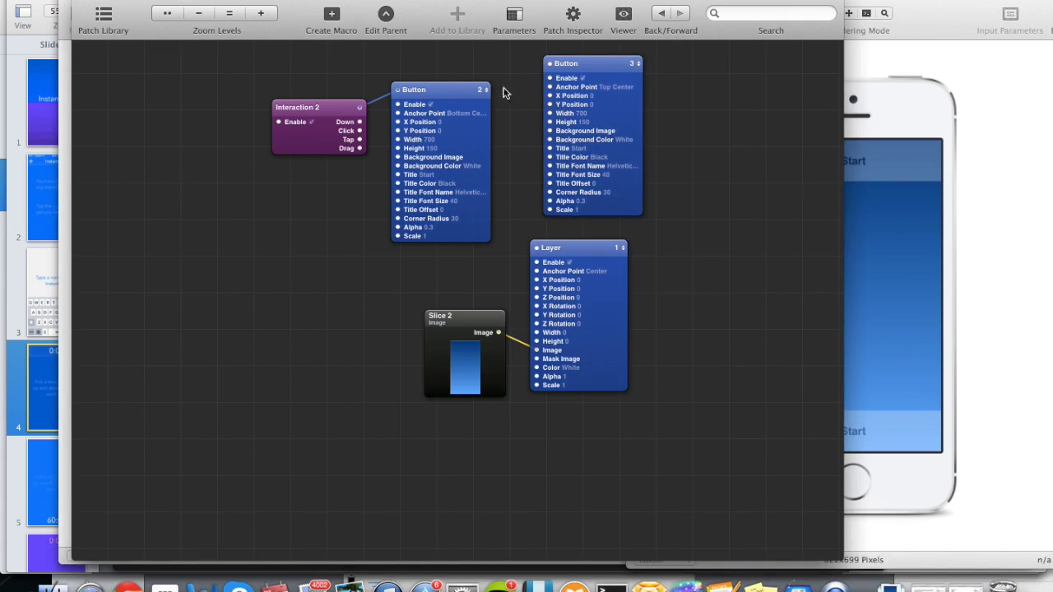
pyautogui.click(105, 18)
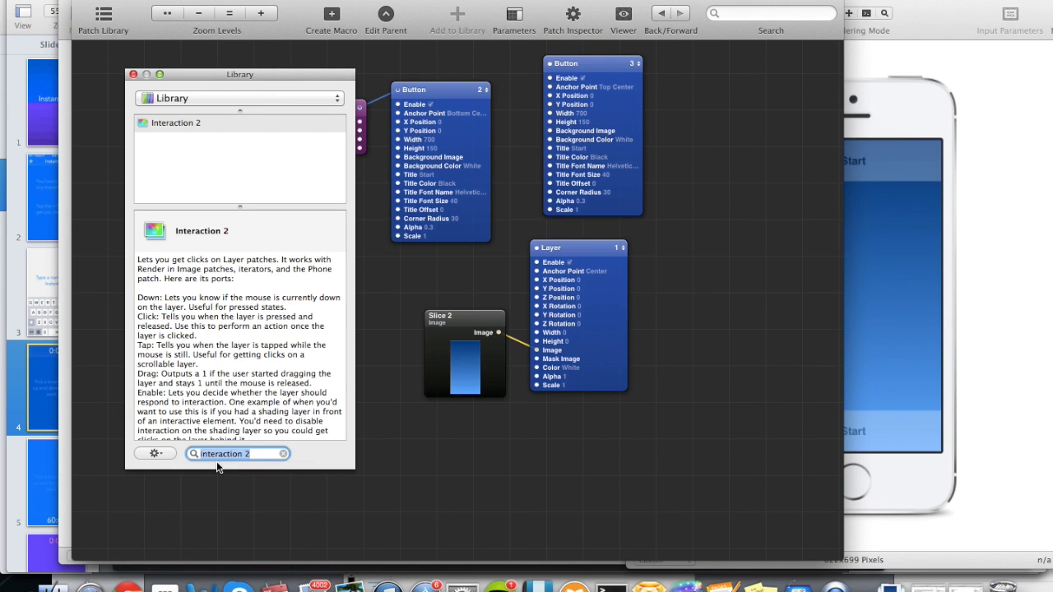
pyautogui.write('stopwatch')
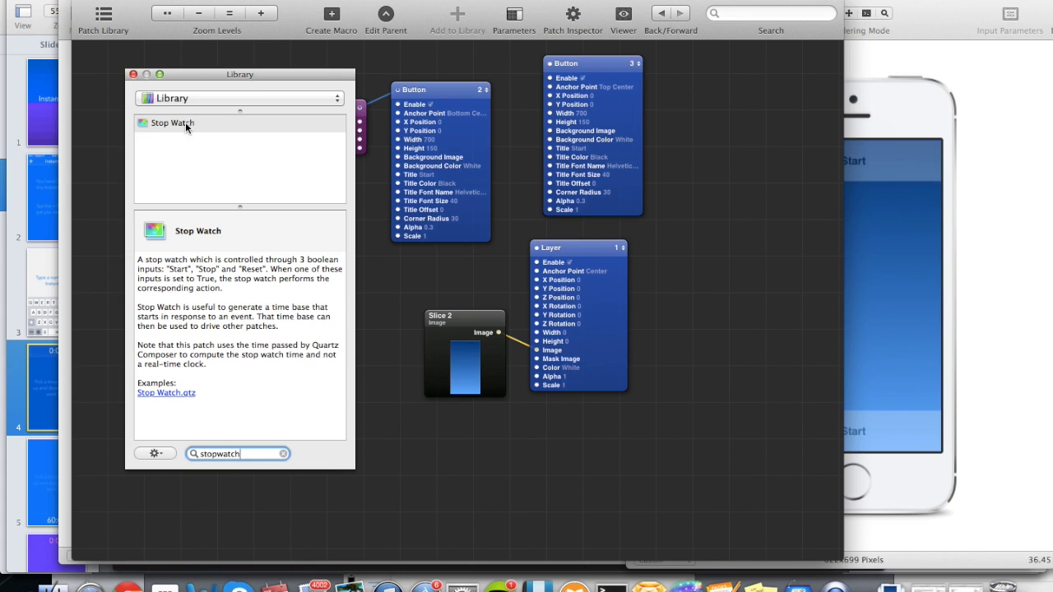
pyautogui.moveTo(184, 122); pyautogui.dragTo(681, 172)
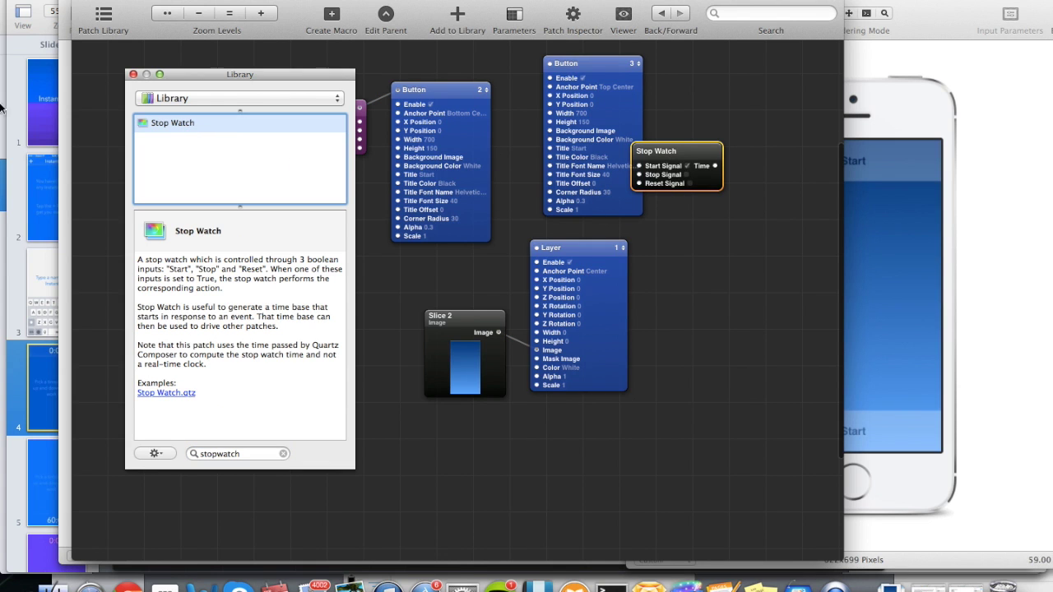
pyautogui.click(133, 74)
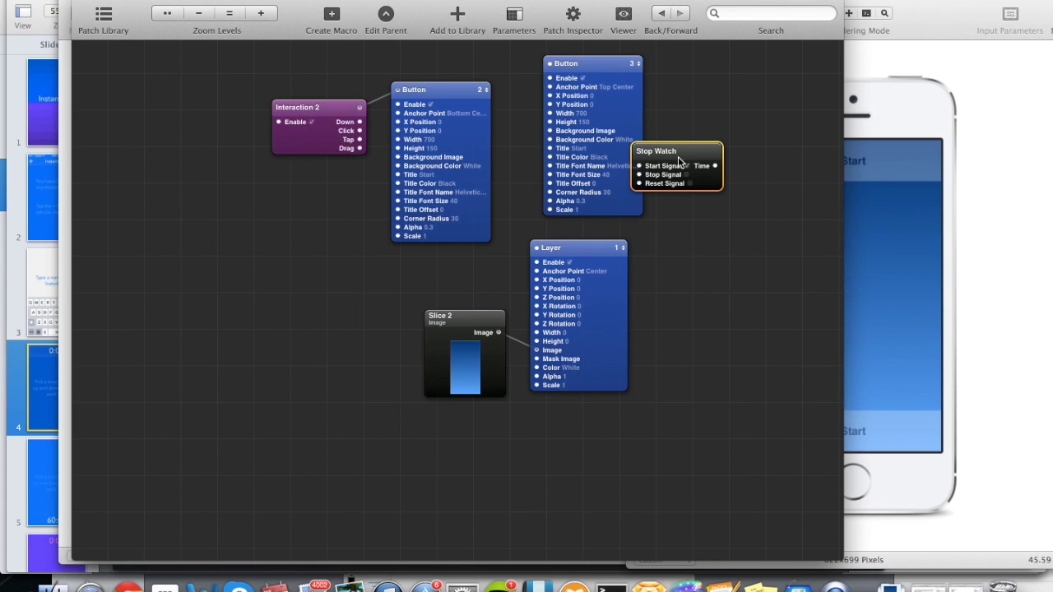
pyautogui.click(925, 152)
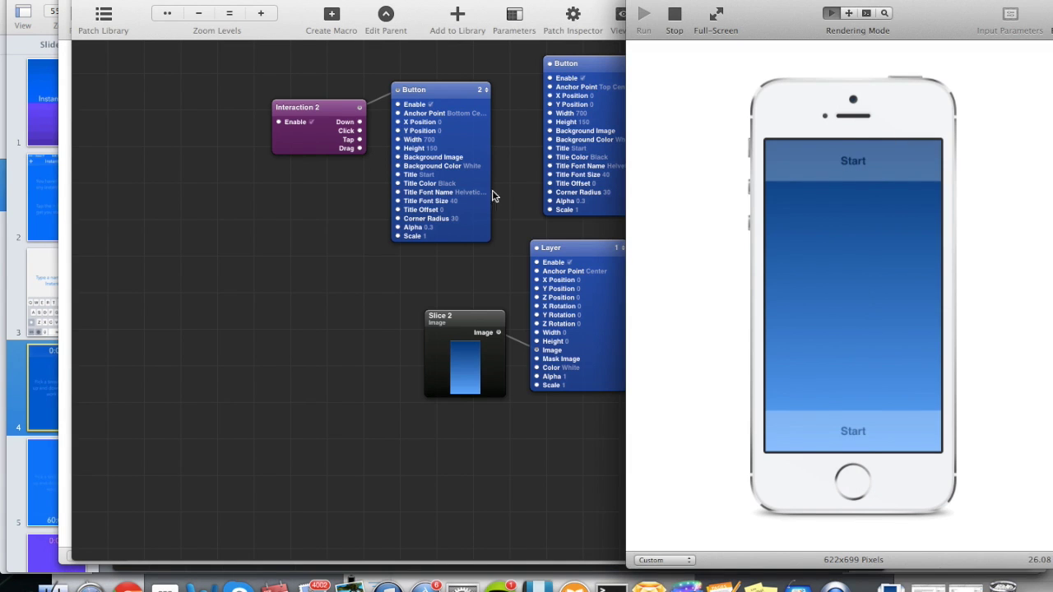
# Place the Stop Watch between the two Button patches and connect its Time output to the Top Center Button's Title.
pyautogui.click(522, 181)
pyautogui.moveTo(673, 151); pyautogui.dragTo(525, 175)
pyautogui.moveTo(640, 71); pyautogui.dragTo(728, 80)
pyautogui.moveTo(525, 164); pyautogui.dragTo(639, 156)
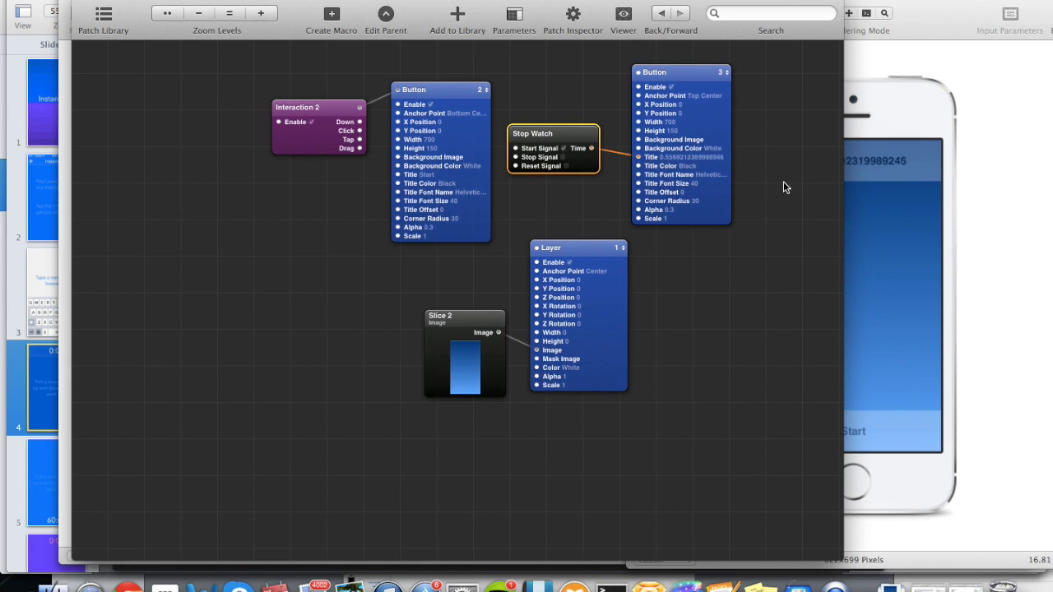
# Restart the phone preview and watch the timer on the upper button.
pyautogui.click(857, 186)
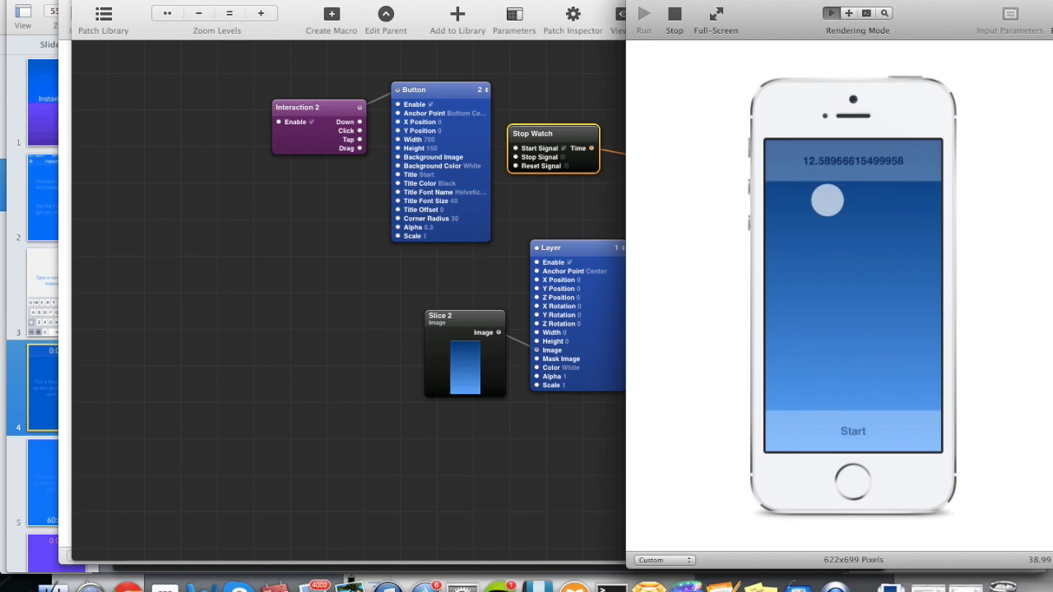
pyautogui.click(674, 16)
pyautogui.click(644, 15)
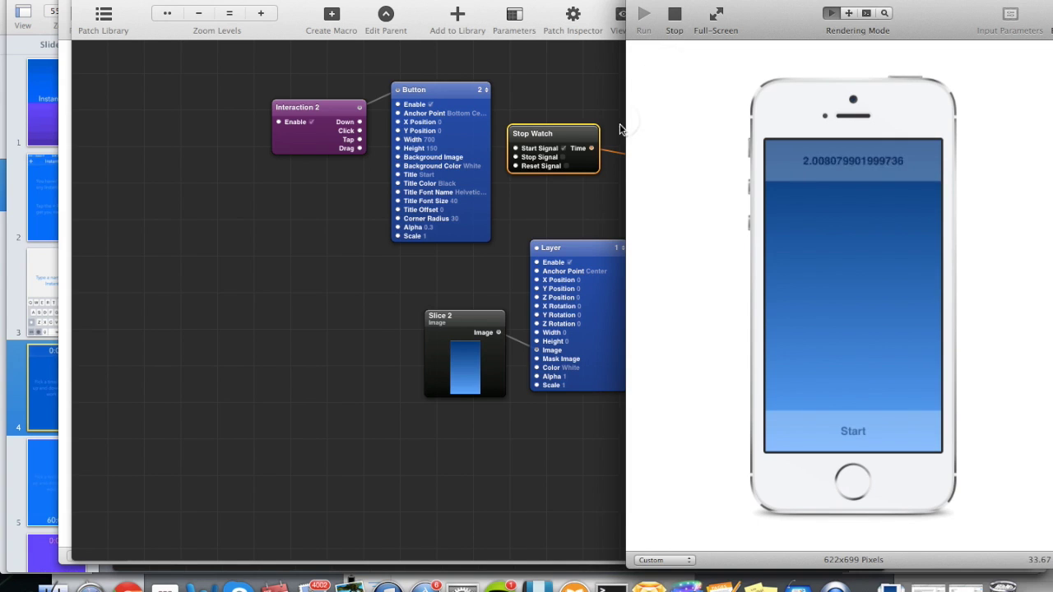
# Switch off the Stop Watch's Start Signal and rerun the phone preview.
pyautogui.click(563, 154)
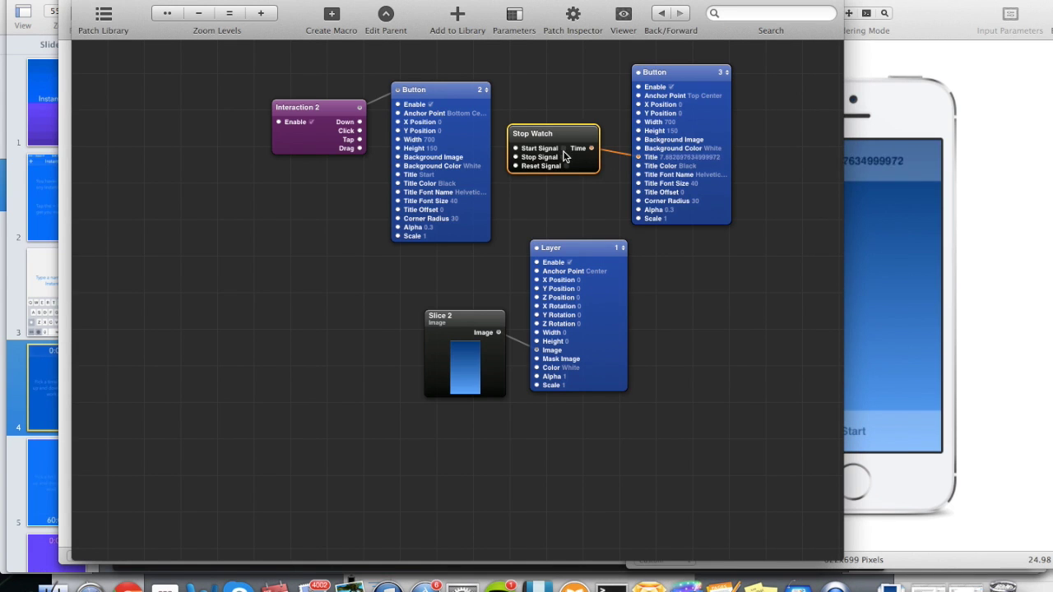
pyautogui.click(875, 158)
pyautogui.click(646, 14)
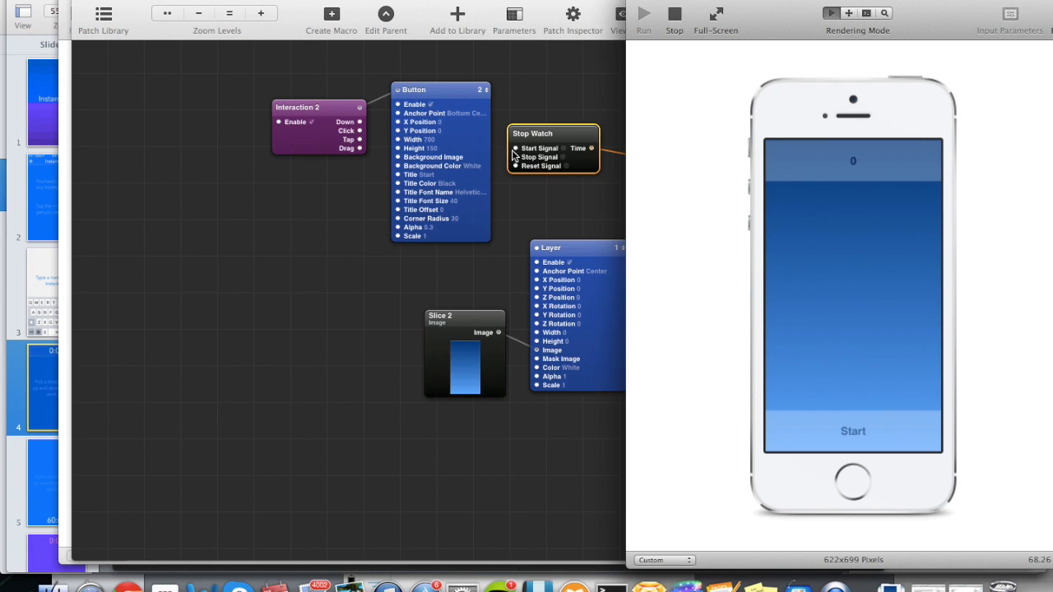
pyautogui.click(566, 123)
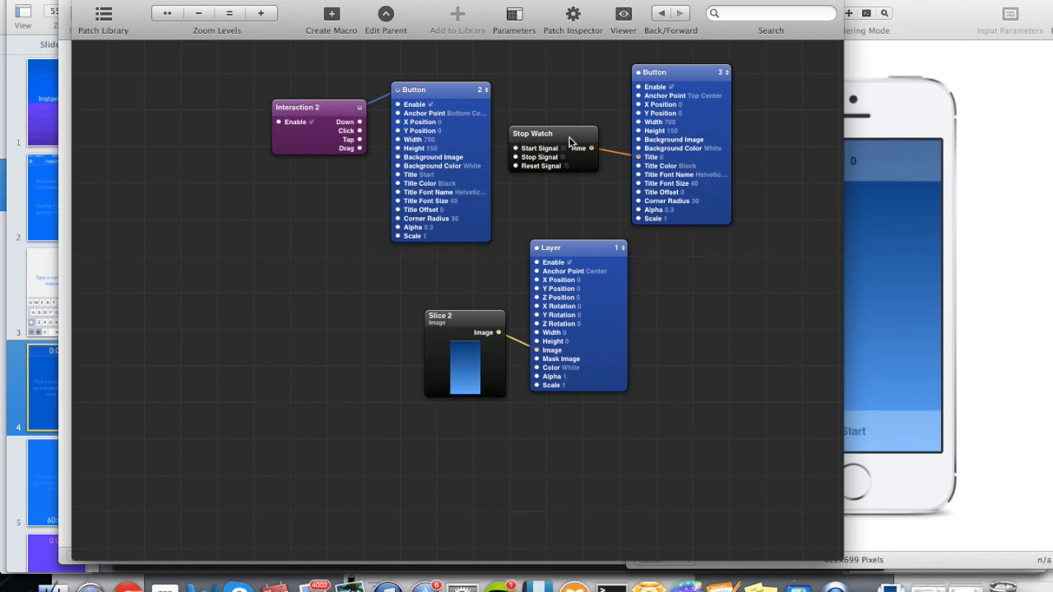
pyautogui.click(857, 339)
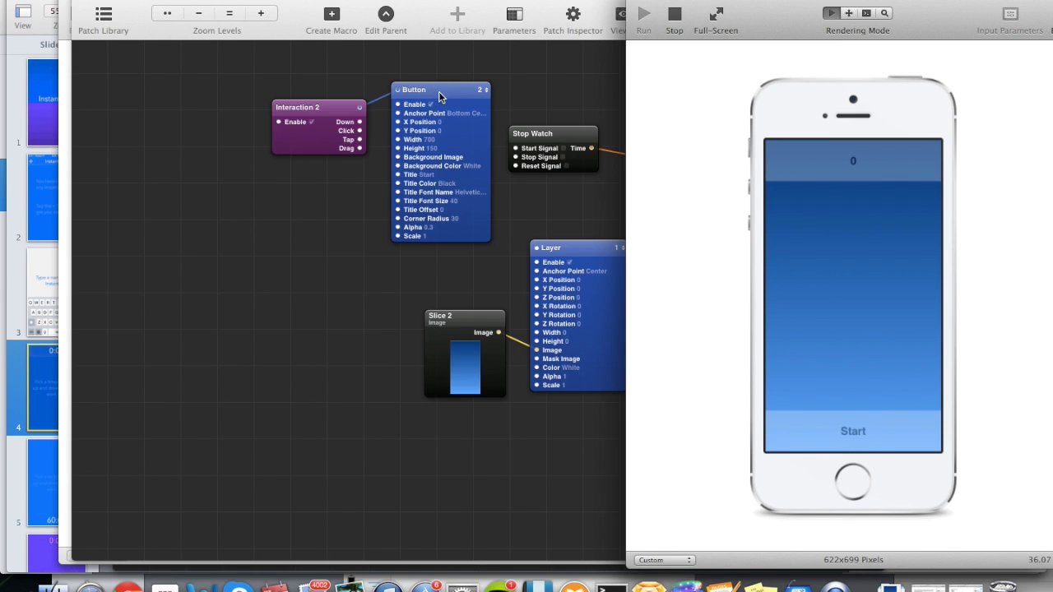
# Move the Bottom Center Button patch up and connect Interaction 2's Click output to the Stop Watch's Start Signal.
pyautogui.moveTo(441, 93); pyautogui.dragTo(440, 97)
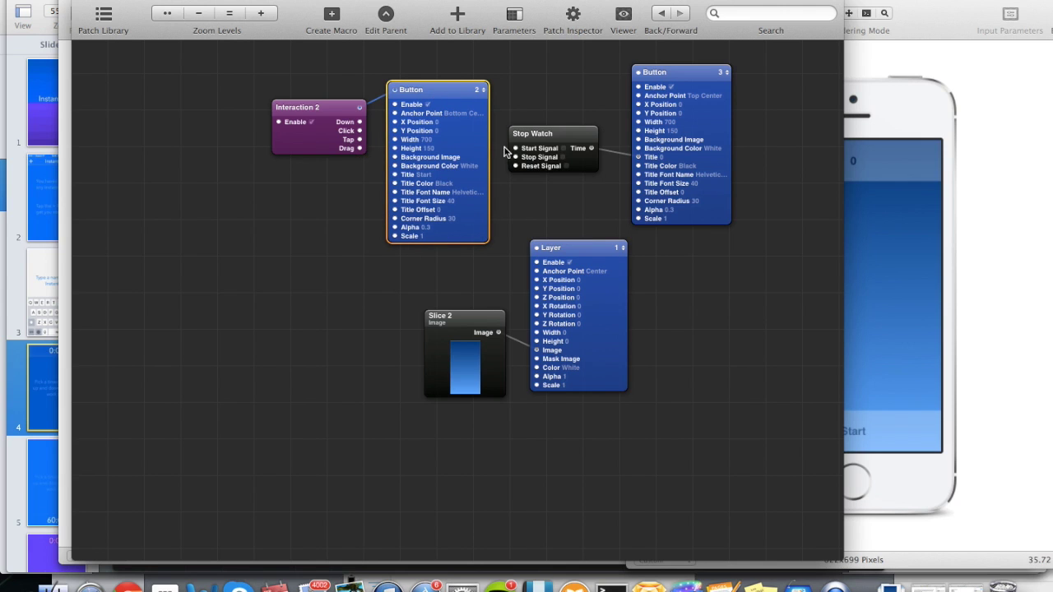
pyautogui.moveTo(436, 93); pyautogui.dragTo(433, 57)
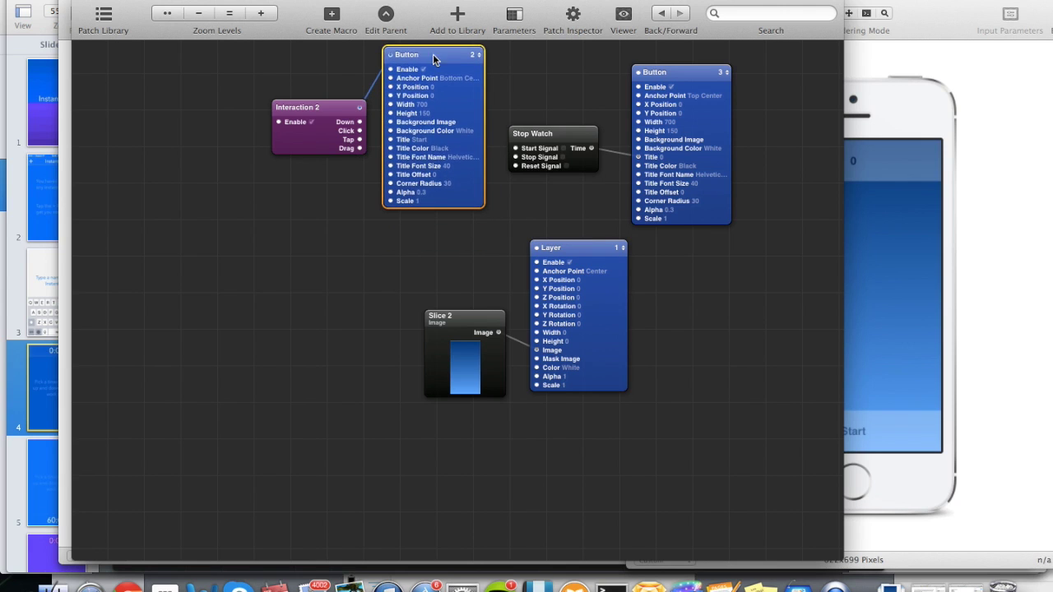
pyautogui.moveTo(360, 131); pyautogui.dragTo(518, 150)
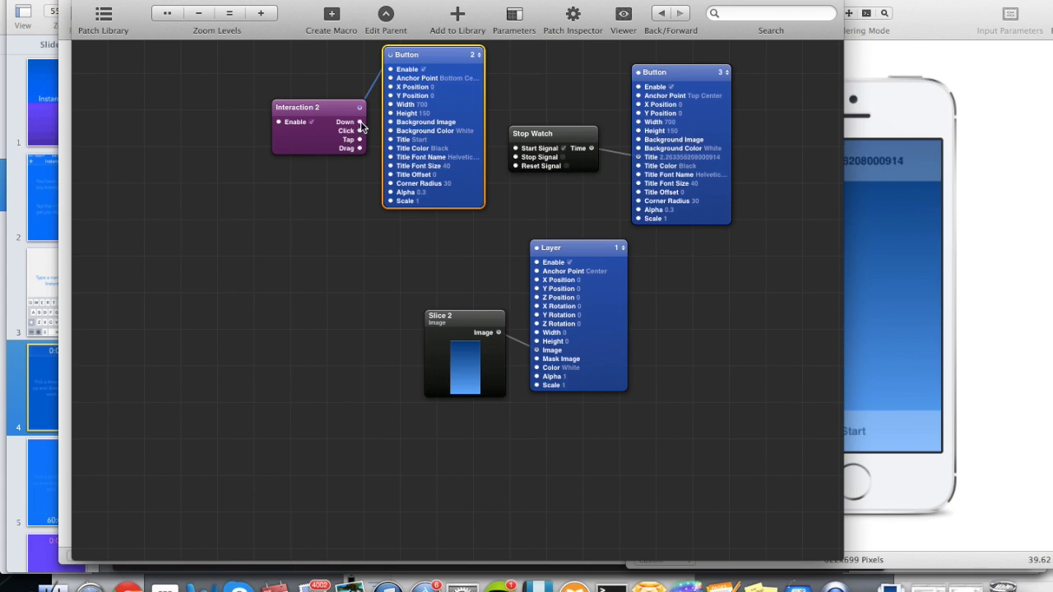
pyautogui.moveTo(359, 131); pyautogui.dragTo(516, 148)
# Restart the phone preview and test the Start button with repeated taps, resetting the preview at the end.
pyautogui.click(623, 17)
pyautogui.click(674, 15)
pyautogui.click(642, 14)
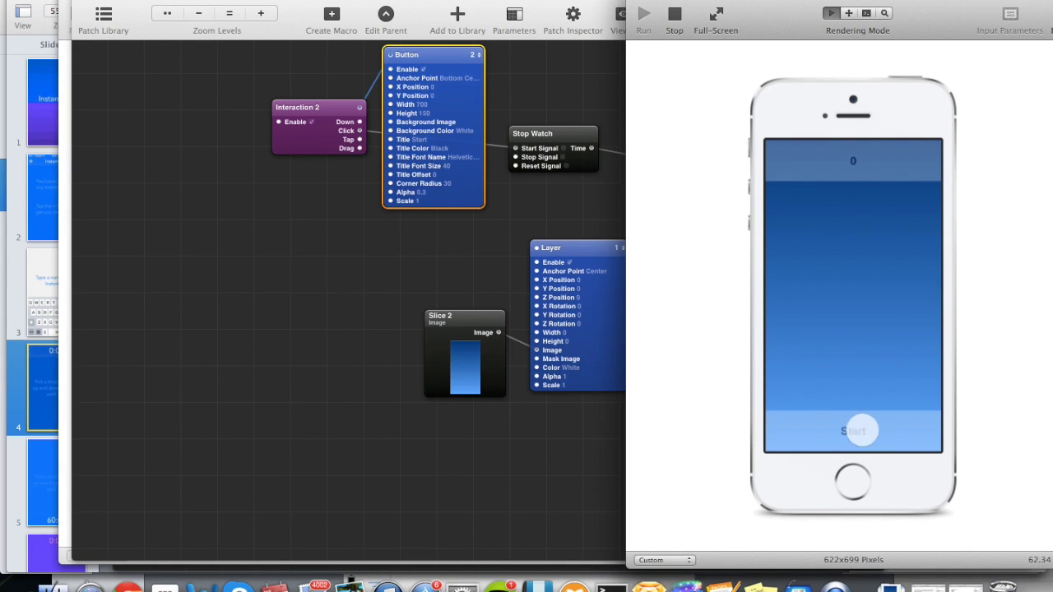
pyautogui.click(851, 432)
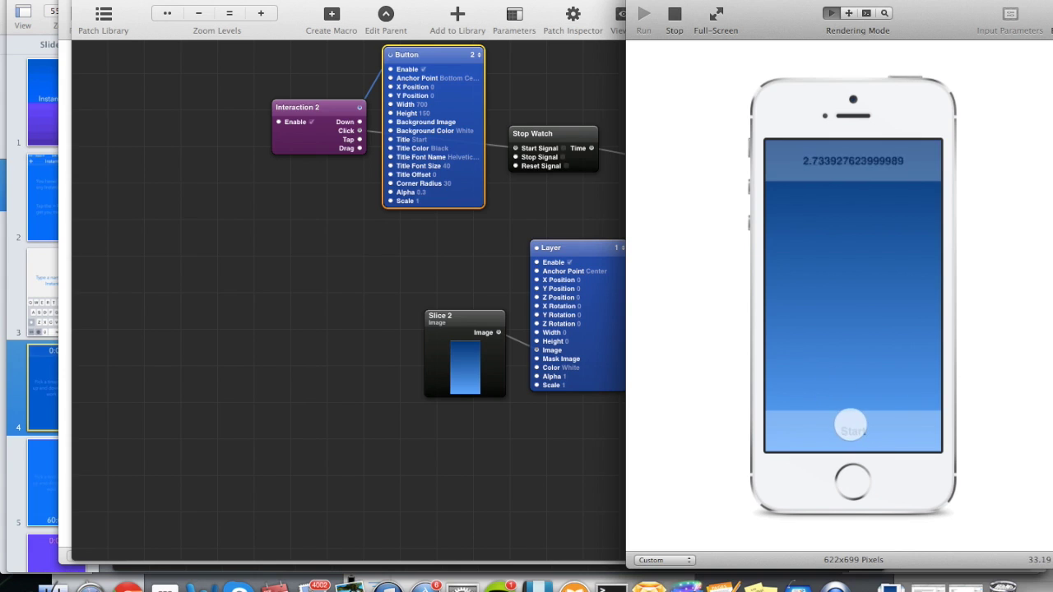
pyautogui.click(851, 430)
pyautogui.click(851, 433)
pyautogui.click(848, 432)
pyautogui.click(849, 432)
pyautogui.click(848, 431)
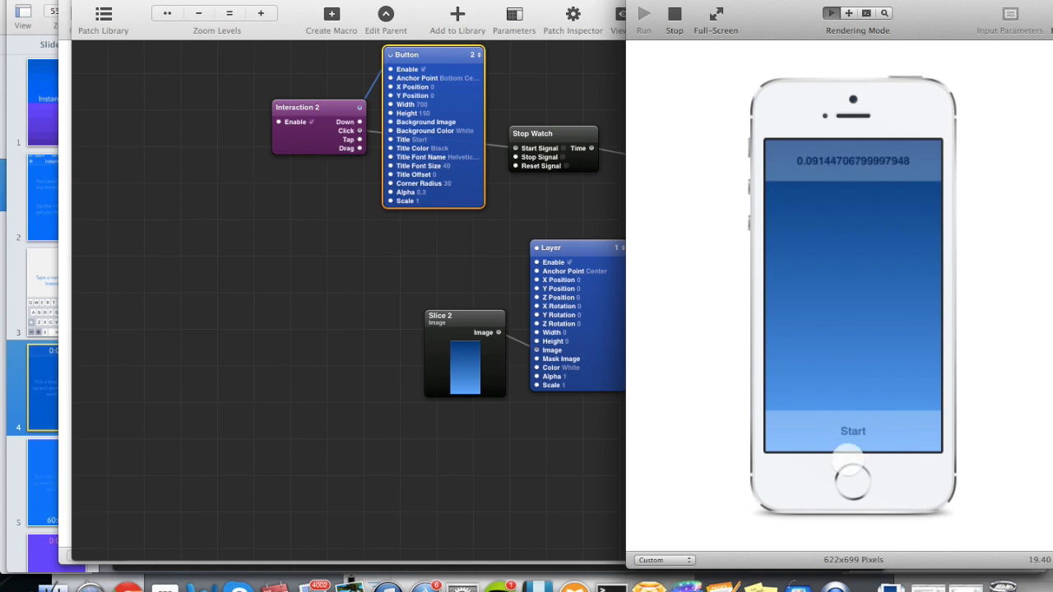
pyautogui.click(848, 432)
pyautogui.click(842, 432)
pyautogui.click(844, 436)
pyautogui.click(837, 440)
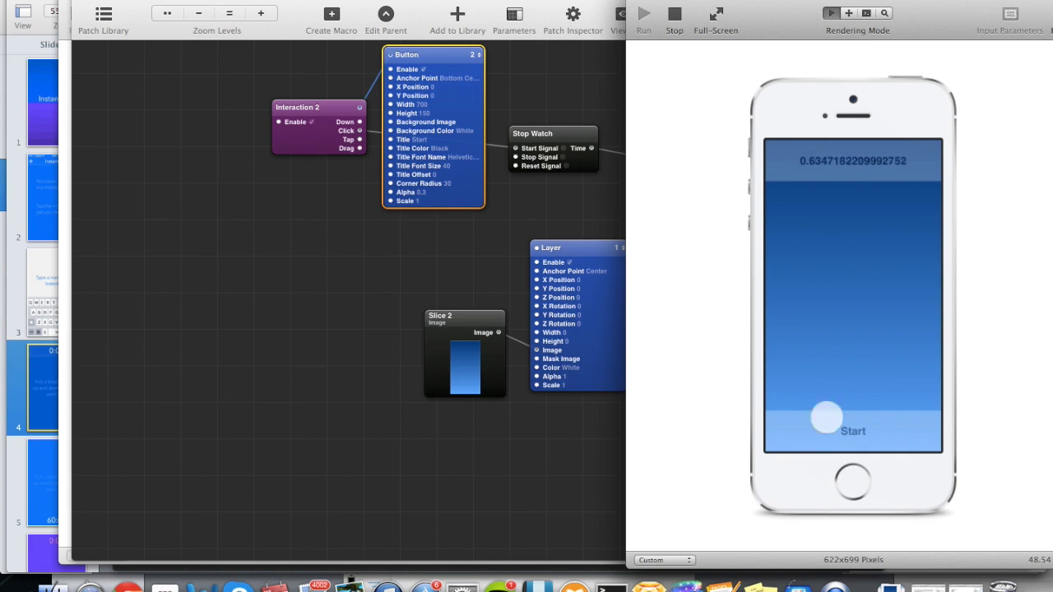
pyautogui.click(851, 434)
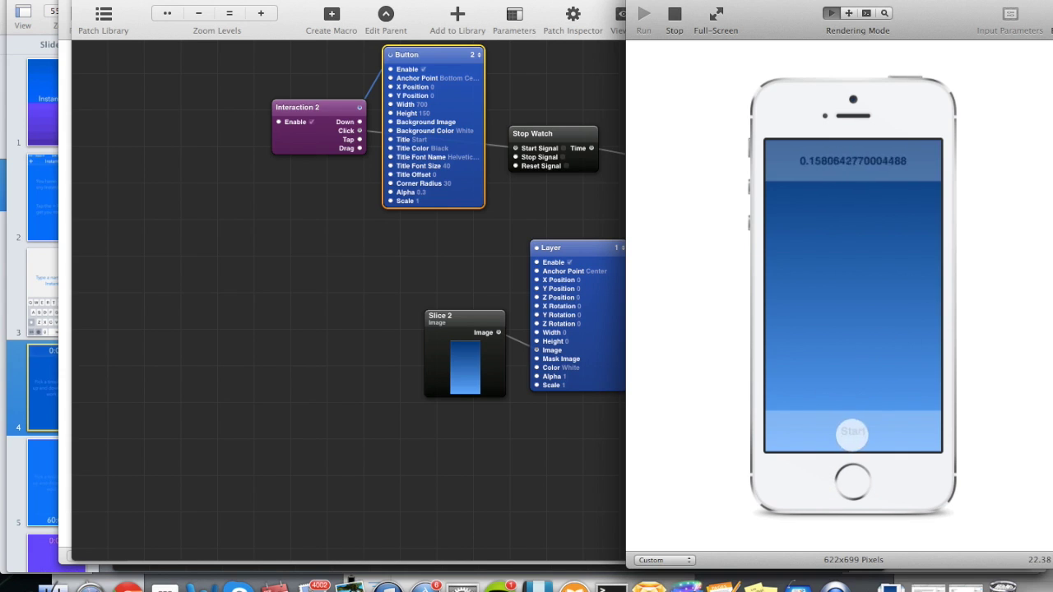
pyautogui.click(674, 14)
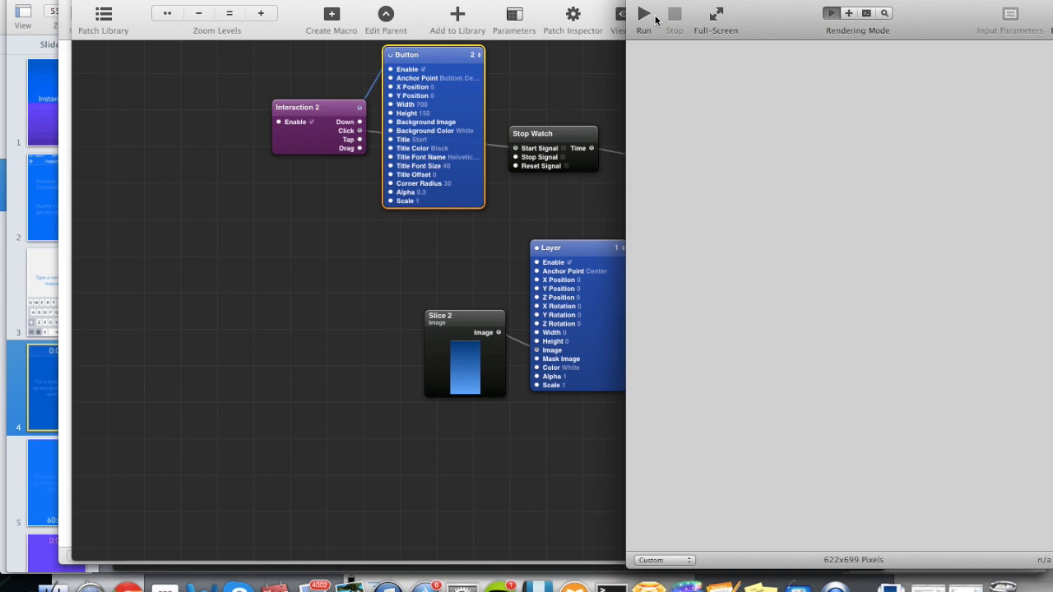
pyautogui.click(647, 17)
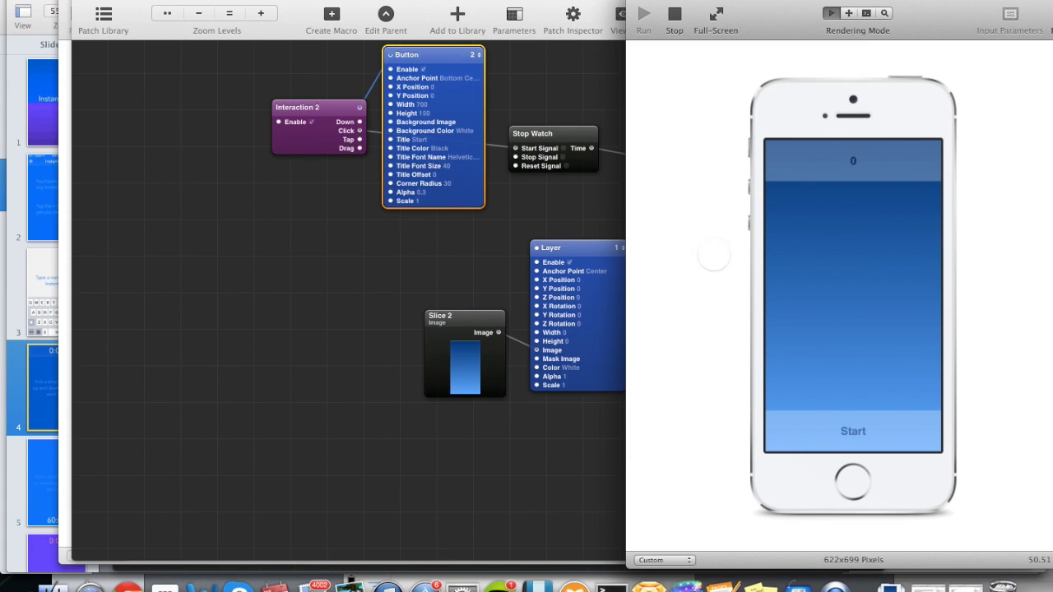
# Add an Initialize Number patch below the Bottom Center Button and set its Initial Value to 59.
pyautogui.click(584, 208)
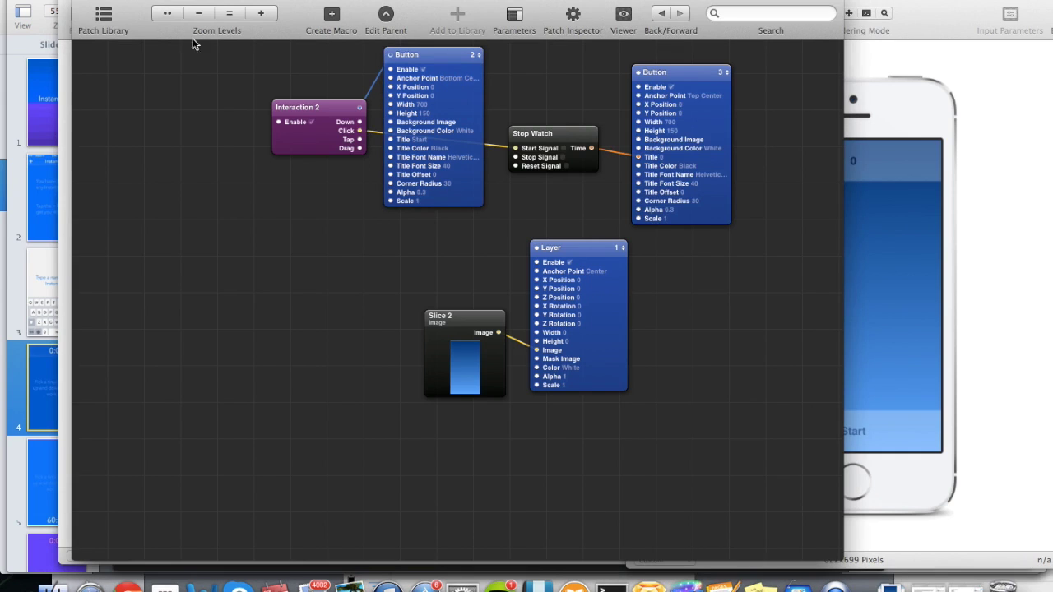
pyautogui.click(104, 17)
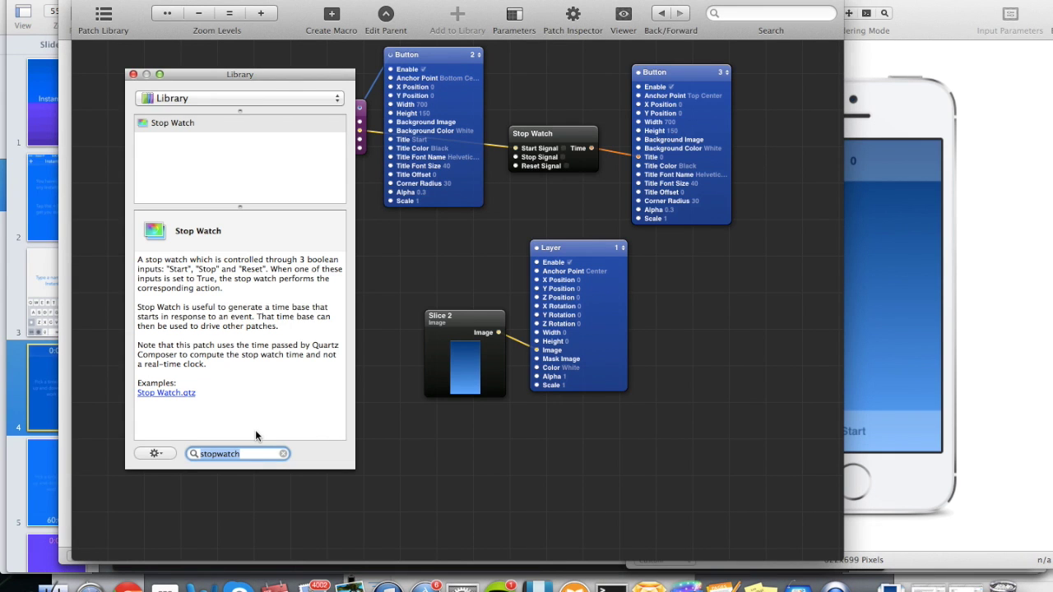
pyautogui.write('initial')
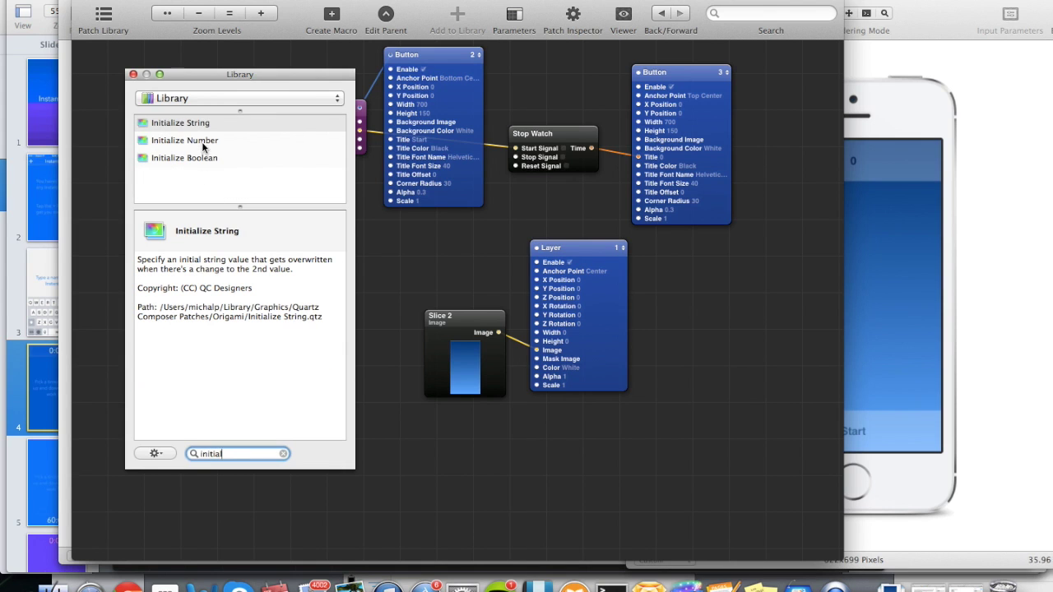
pyautogui.moveTo(202, 142); pyautogui.dragTo(442, 269)
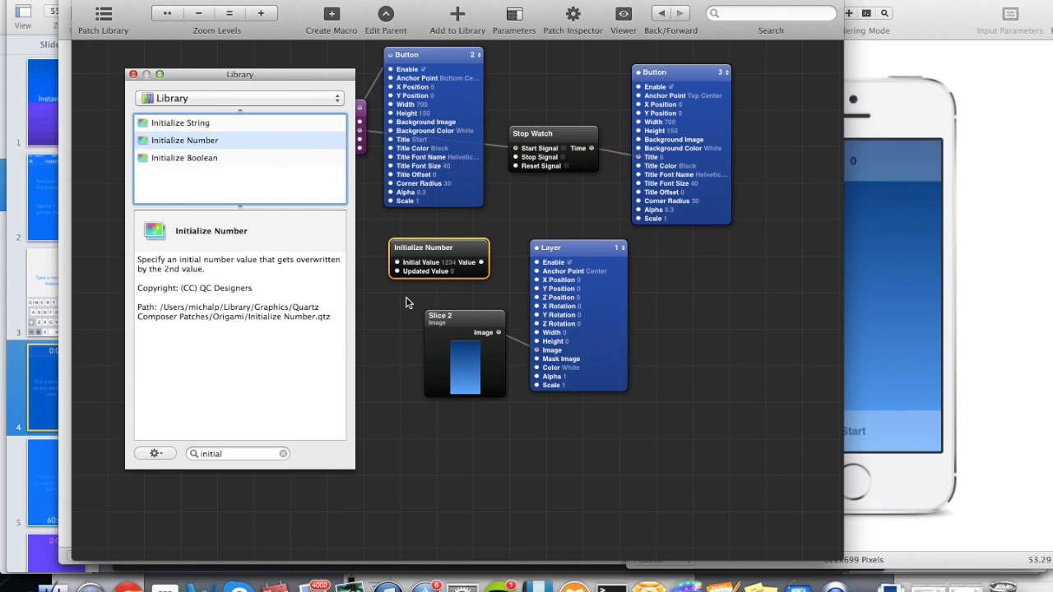
pyautogui.click(132, 74)
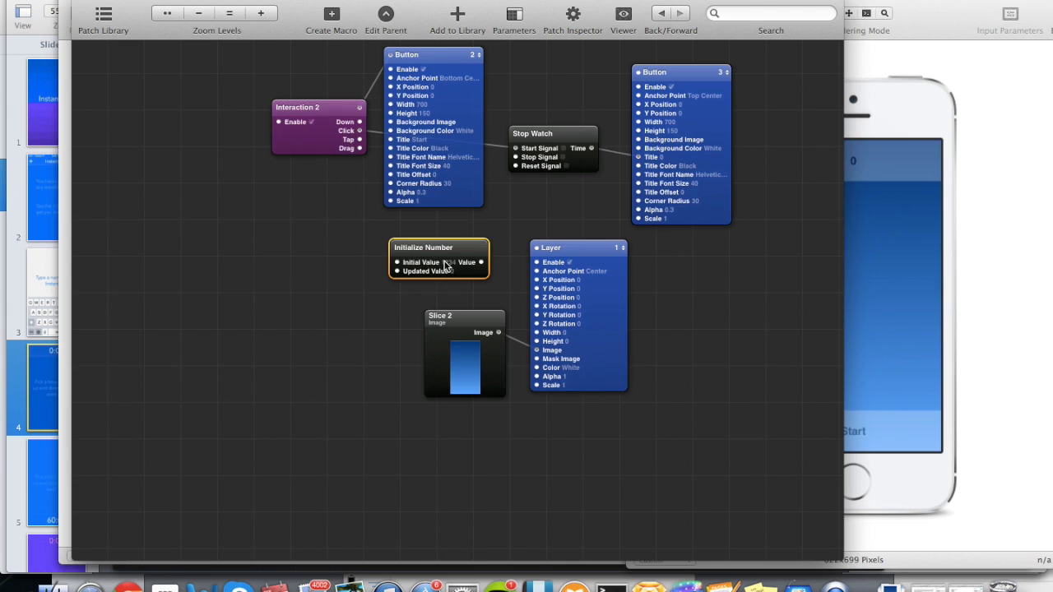
pyautogui.doubleClick(445, 263)
pyautogui.write('59')
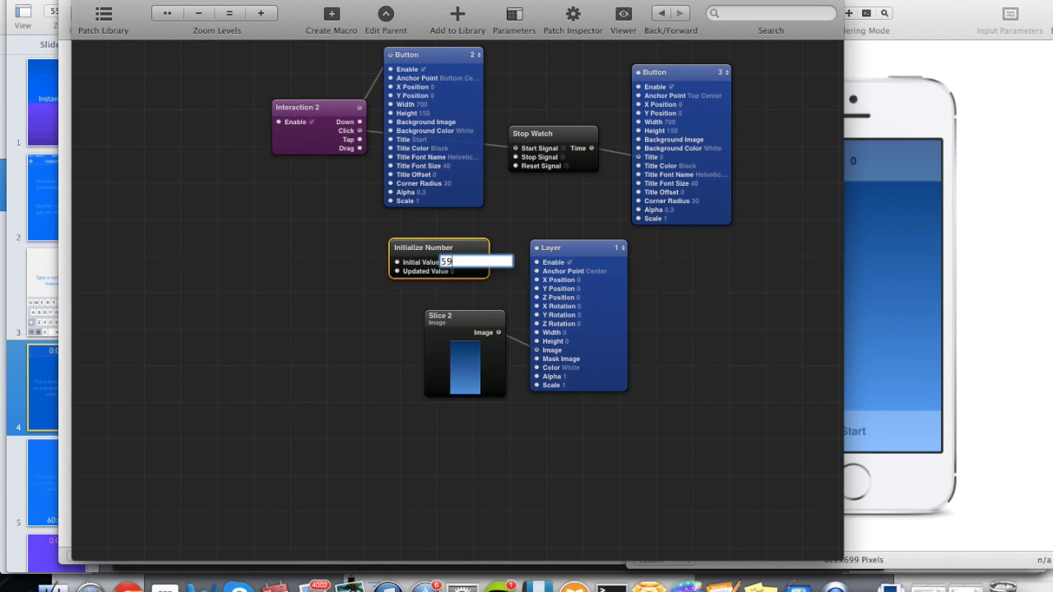
pyautogui.press('Return')
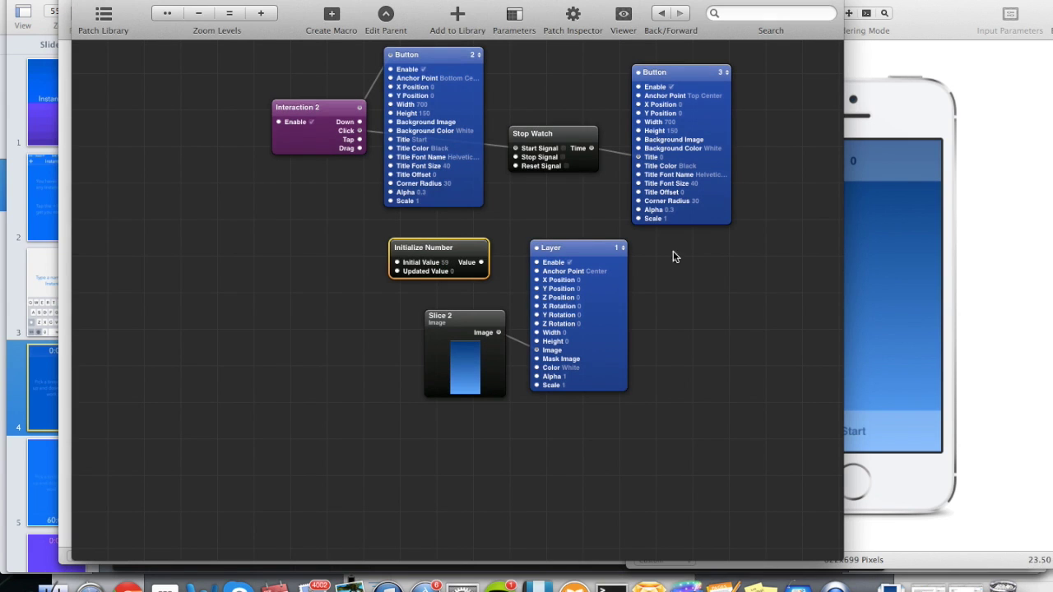
# Move the Layer and Slice 2 patches lower, and connect Initialize Number's Value to the Top Center Button's Title in place of the Stop Watch.
pyautogui.moveTo(434, 249)
pyautogui.mouseDown()
pyautogui.moveTo(487, 206)
pyautogui.moveTo(425, 242)
pyautogui.mouseUp()
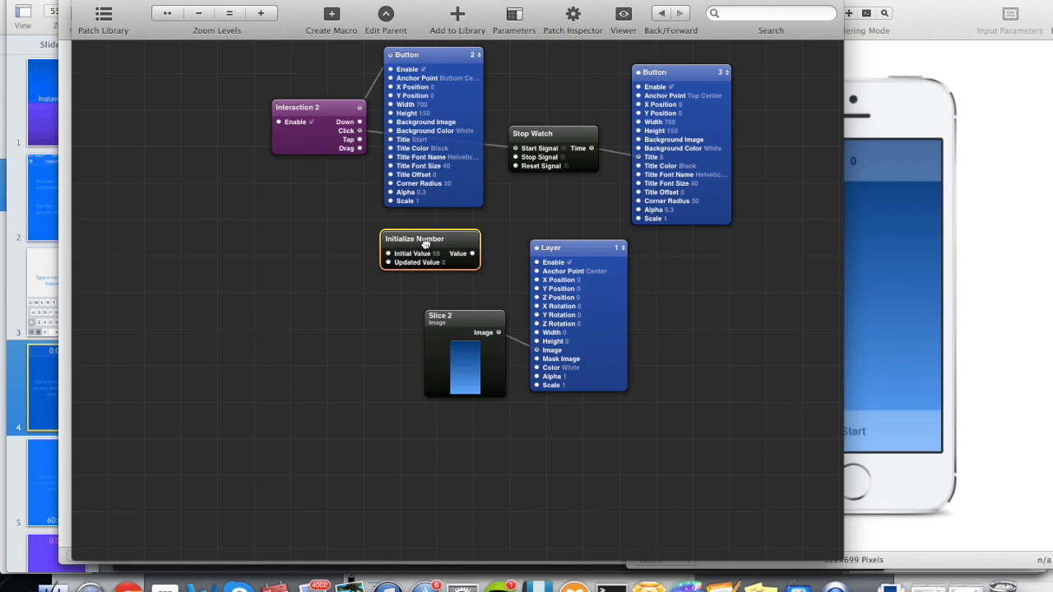
pyautogui.moveTo(620, 273); pyautogui.dragTo(732, 371)
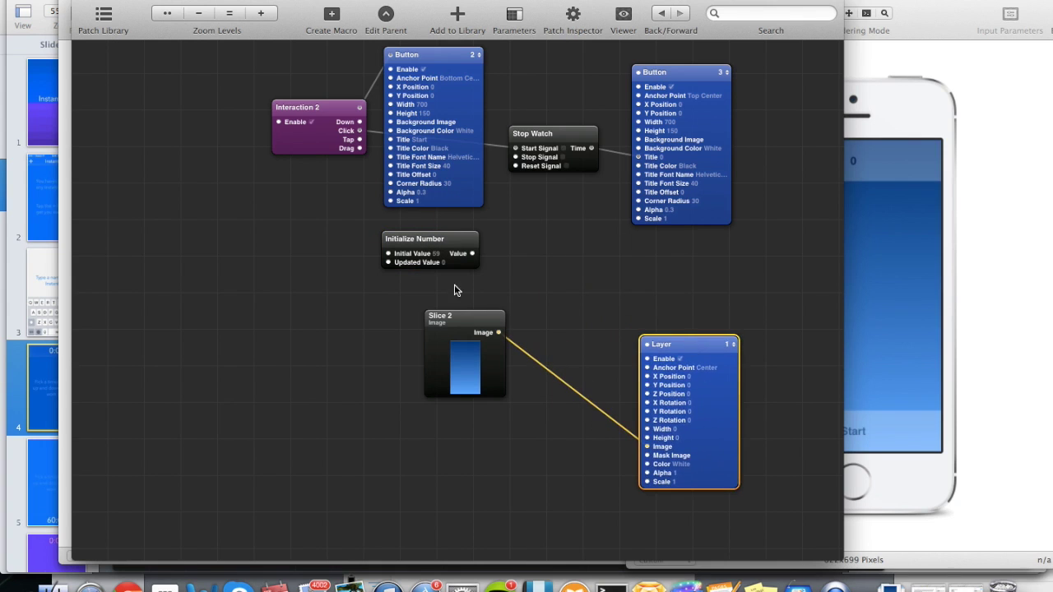
pyautogui.moveTo(463, 320); pyautogui.dragTo(566, 397)
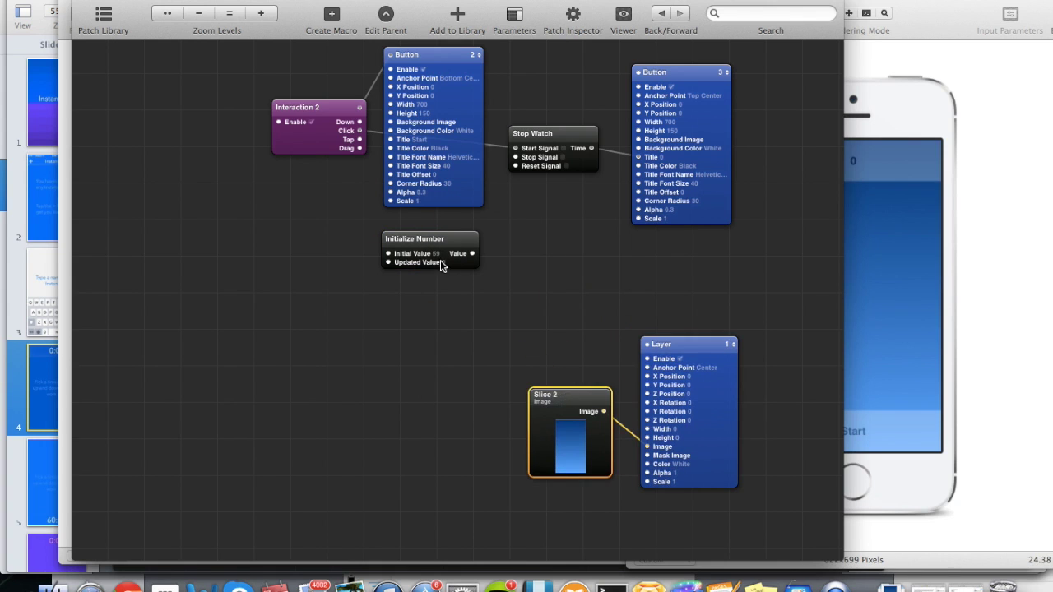
pyautogui.moveTo(441, 243); pyautogui.dragTo(637, 157)
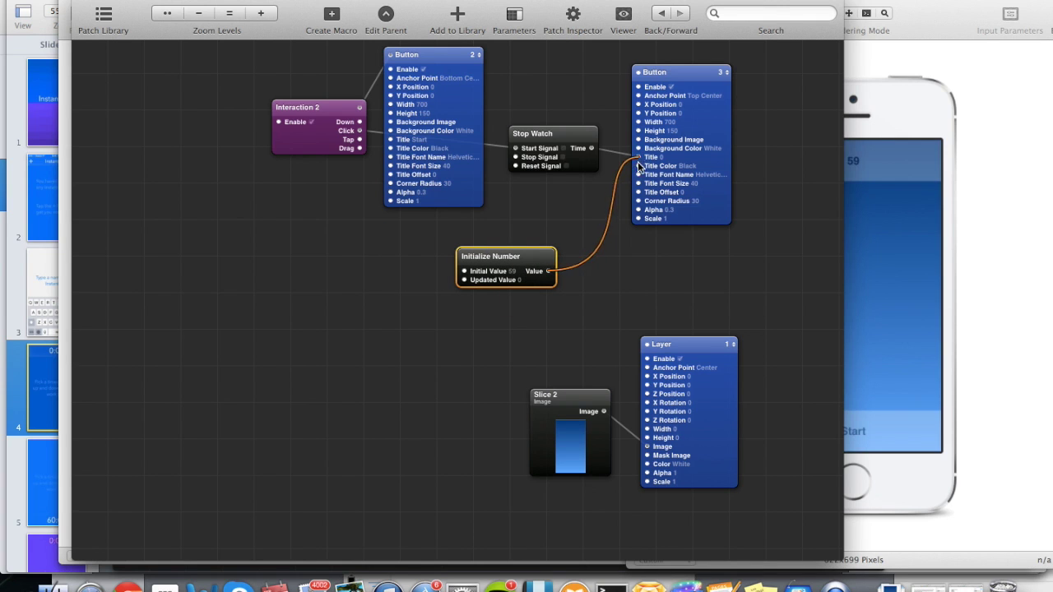
pyautogui.click(864, 242)
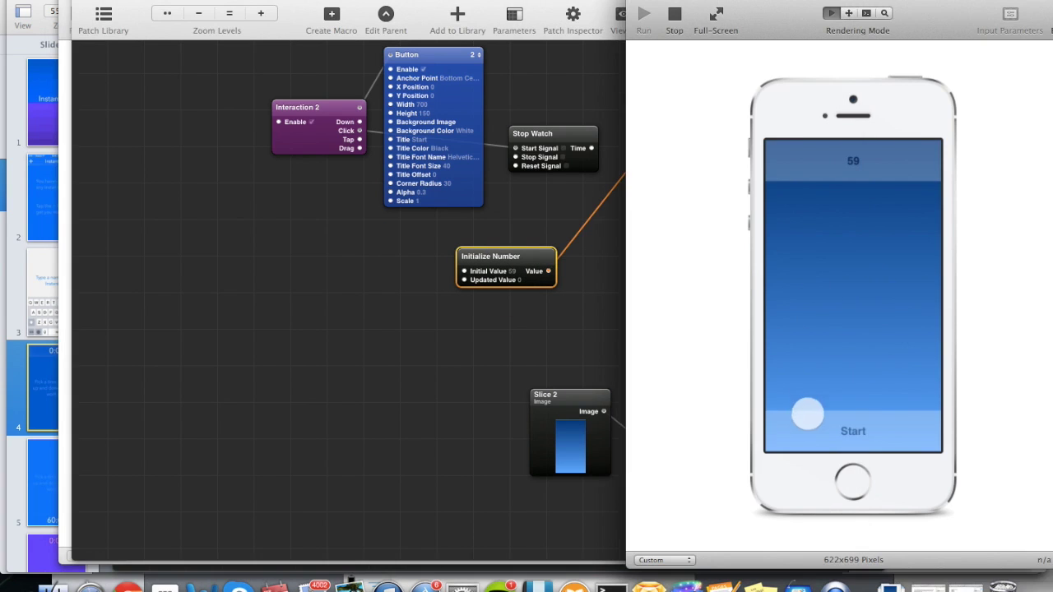
# Test the Start button in the phone preview with the initial value wired to the top button.
pyautogui.click(564, 209)
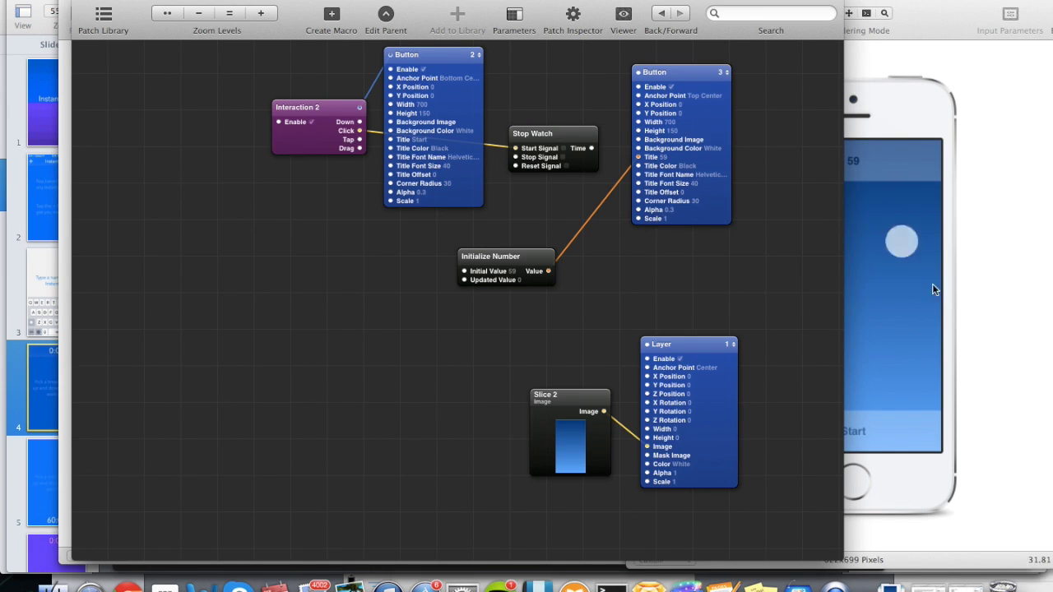
pyautogui.click(897, 313)
pyautogui.click(859, 432)
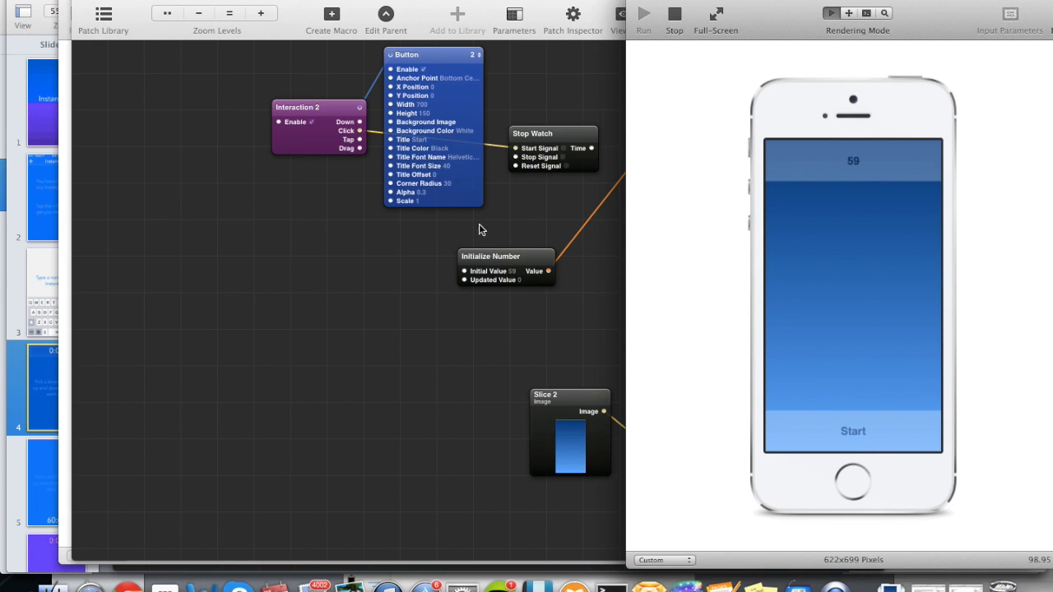
# Add a Math patch below the Initialize Number patch and set its operation to subtraction.
pyautogui.click(539, 222)
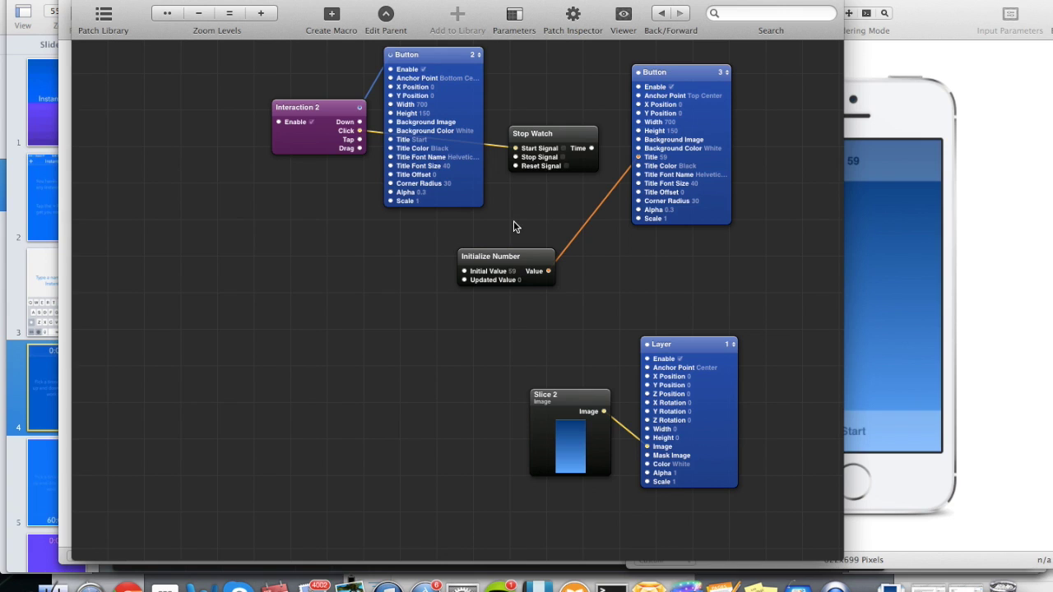
pyautogui.click(101, 17)
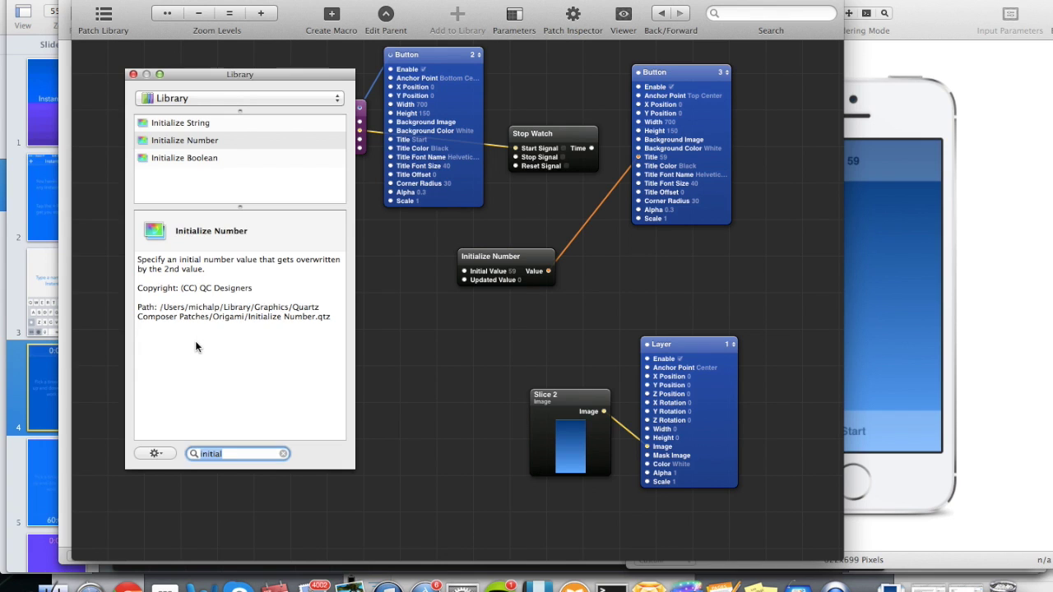
pyautogui.write('math')
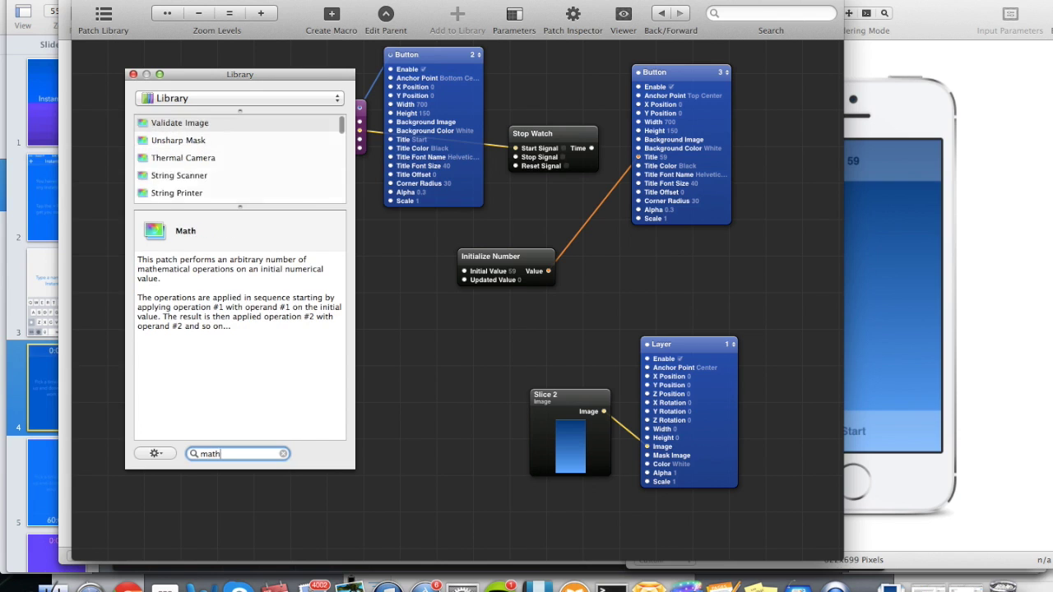
pyautogui.moveTo(156, 124); pyautogui.dragTo(443, 329)
pyautogui.click(132, 74)
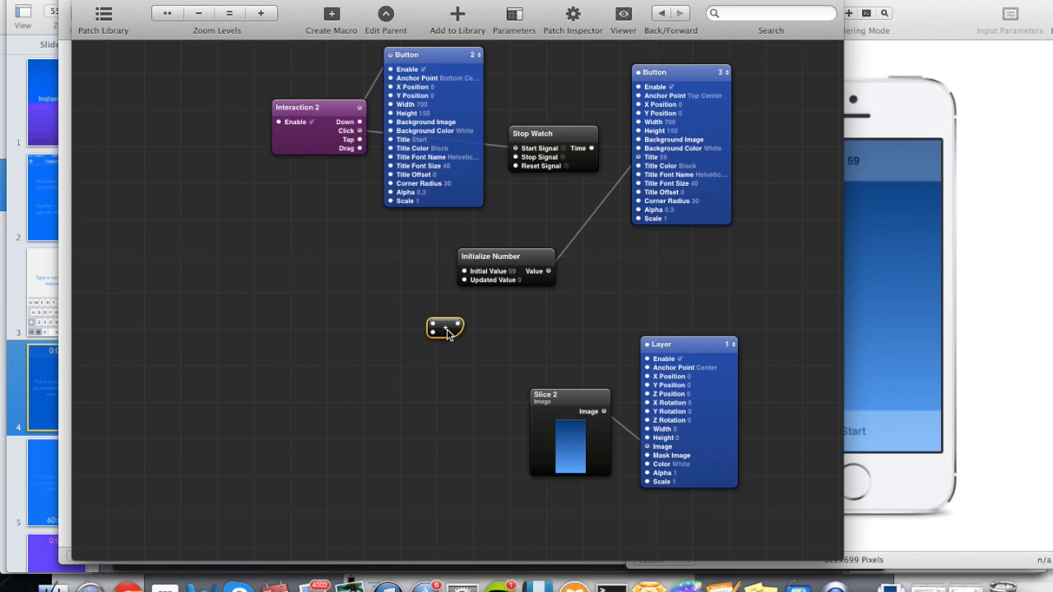
pyautogui.moveTo(446, 329)
pyautogui.click(445, 332)
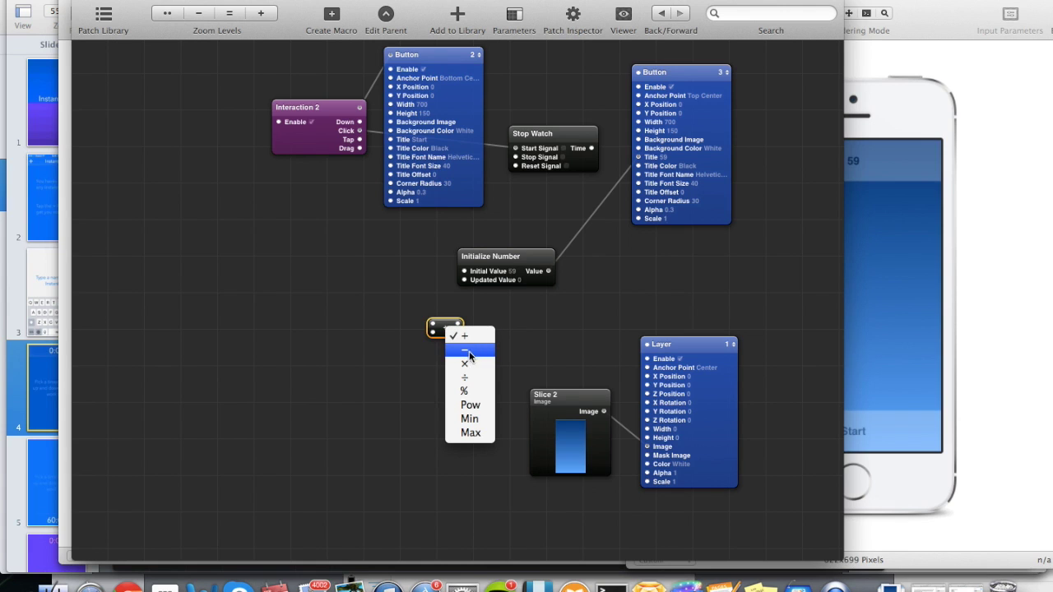
pyautogui.click(471, 352)
# Rearrange the patches and connect Initialize Number's Value to the subtraction patch's first input, detaching it from the Top Center Button's Title.
pyautogui.moveTo(443, 325); pyautogui.dragTo(507, 324)
pyautogui.moveTo(518, 256); pyautogui.dragTo(451, 257)
pyautogui.moveTo(638, 156); pyautogui.dragTo(559, 298)
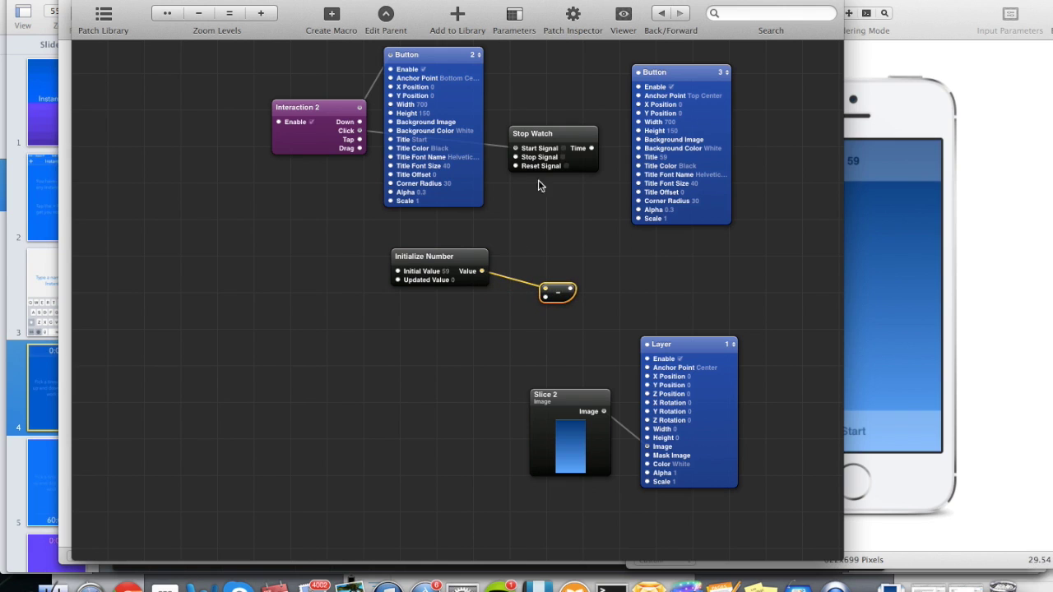
pyautogui.rightClick(559, 296)
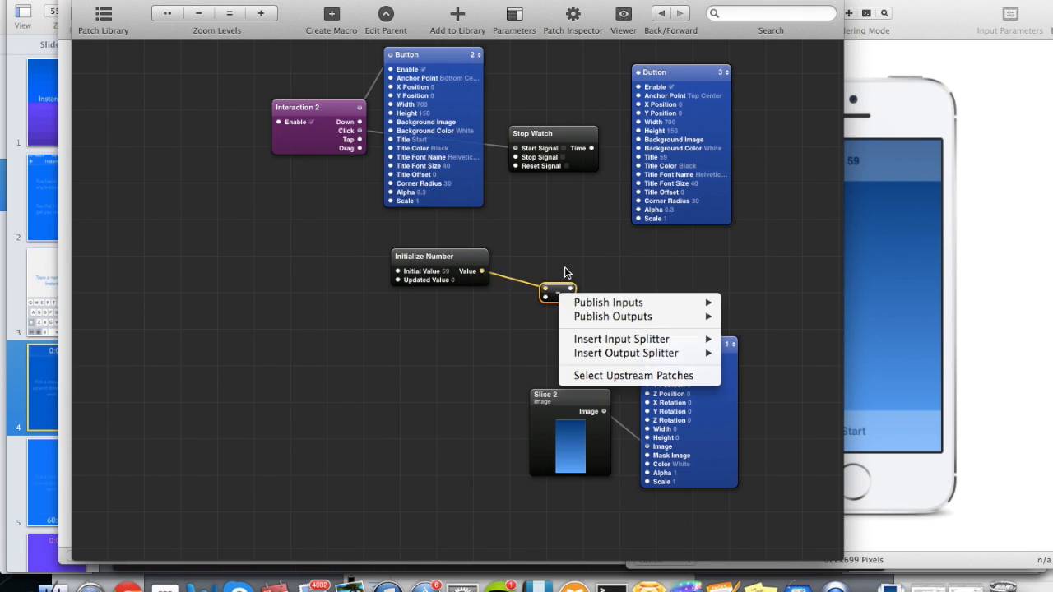
pyautogui.click(512, 241)
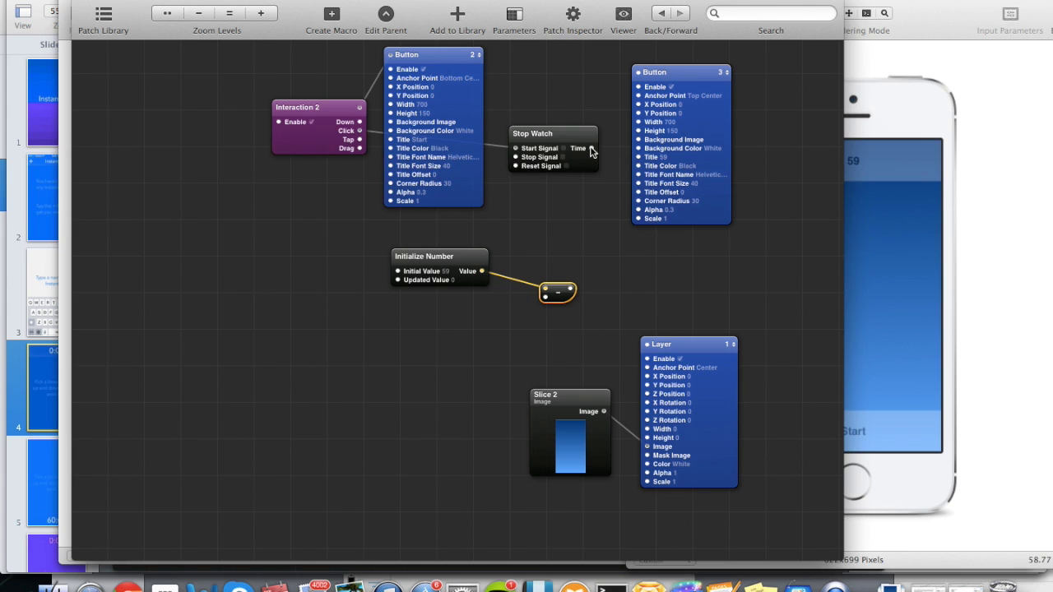
# Connect the Stop Watch's Time to the subtraction patch's second input and its result to the Top Center Button's Title.
pyautogui.moveTo(591, 148); pyautogui.dragTo(546, 301)
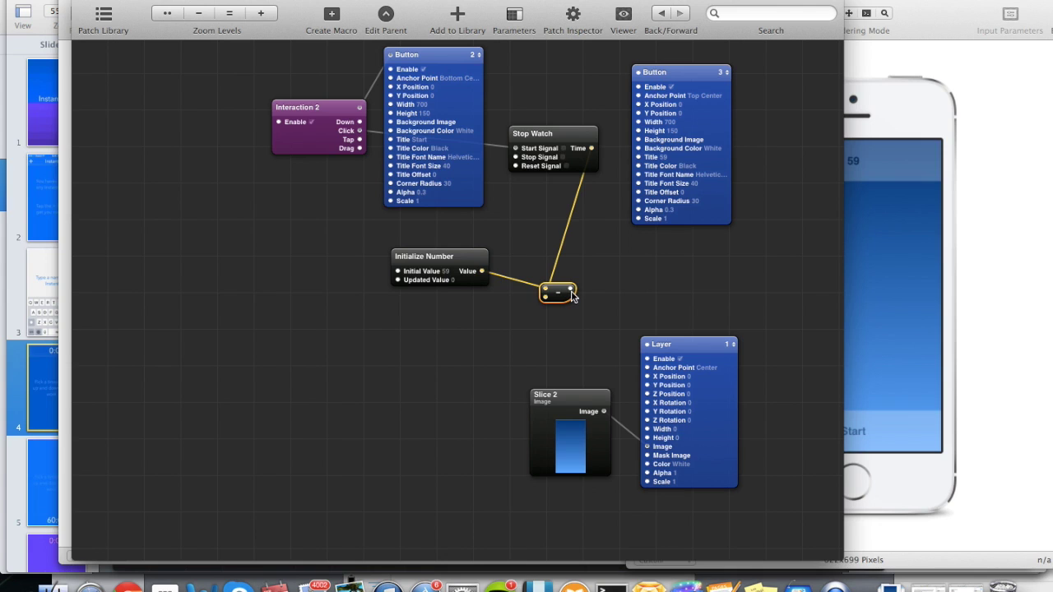
pyautogui.moveTo(573, 296)
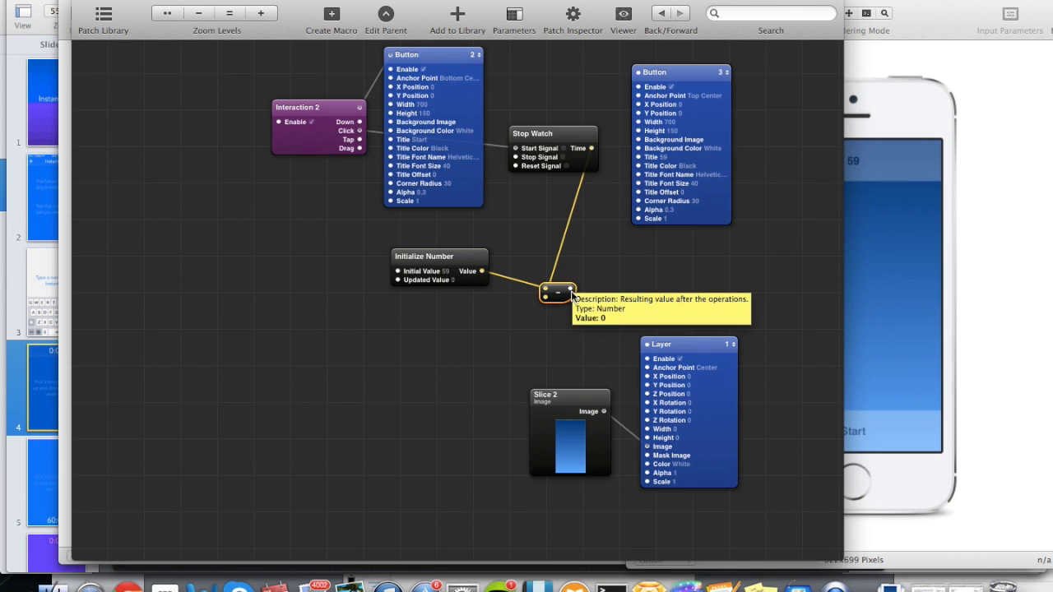
pyautogui.moveTo(566, 294); pyautogui.dragTo(637, 156)
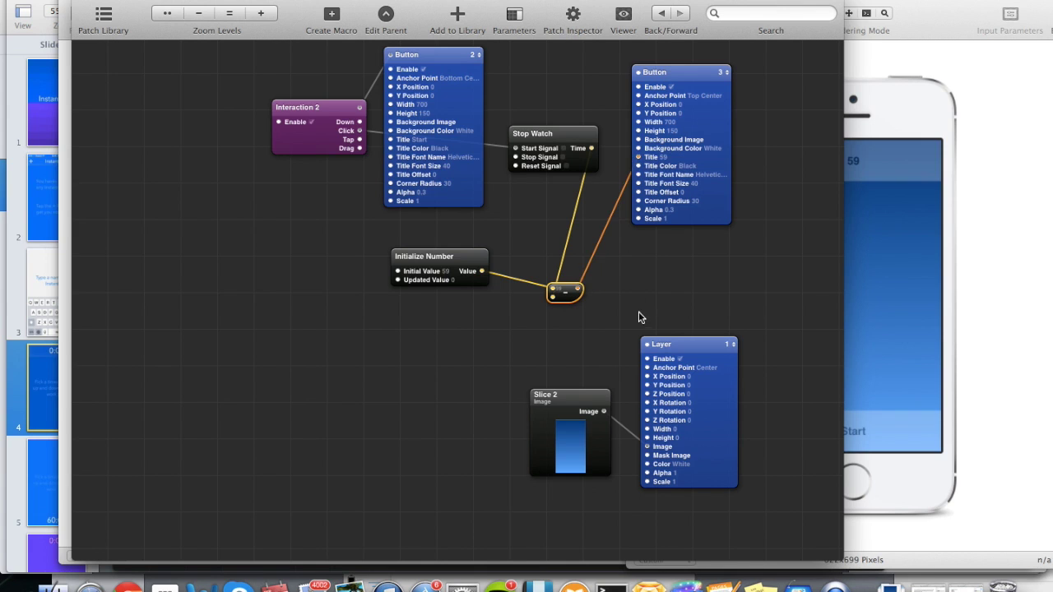
# Move the Initialize Number and subtraction patches lower and closer together beneath the Stop Watch.
pyautogui.moveTo(435, 259); pyautogui.dragTo(478, 319)
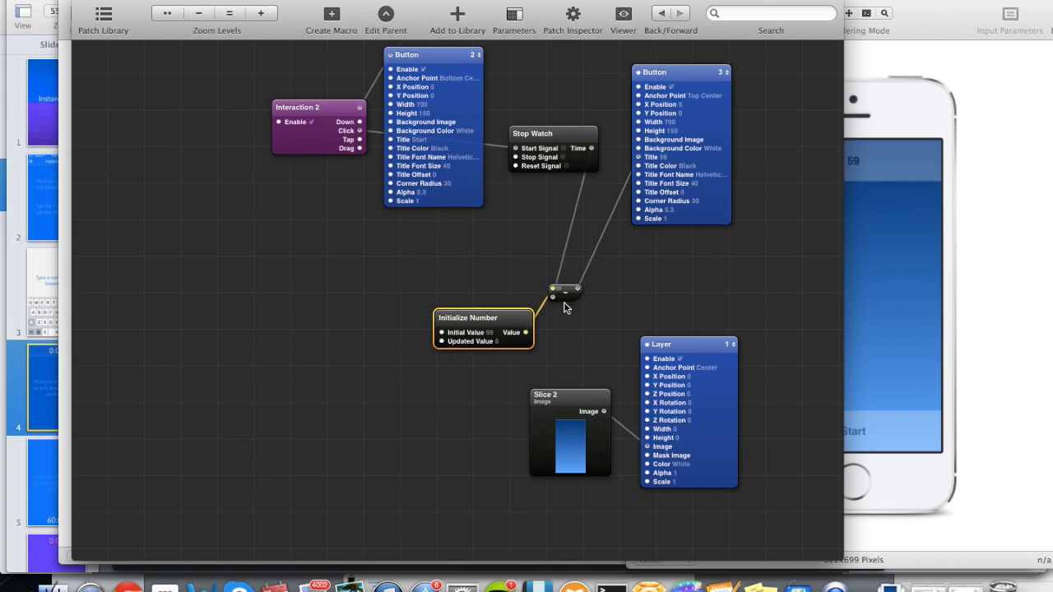
pyautogui.moveTo(567, 294); pyautogui.dragTo(609, 296)
pyautogui.moveTo(504, 315); pyautogui.dragTo(518, 305)
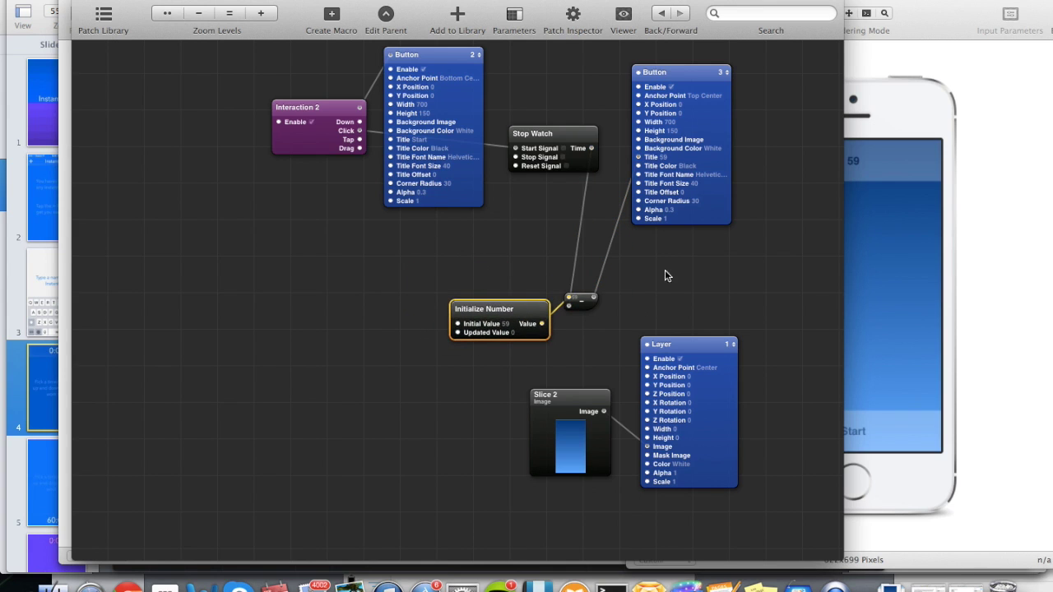
# Test the countdown with the Start button in the phone preview, and restart the preview.
pyautogui.click(897, 266)
pyautogui.click(848, 426)
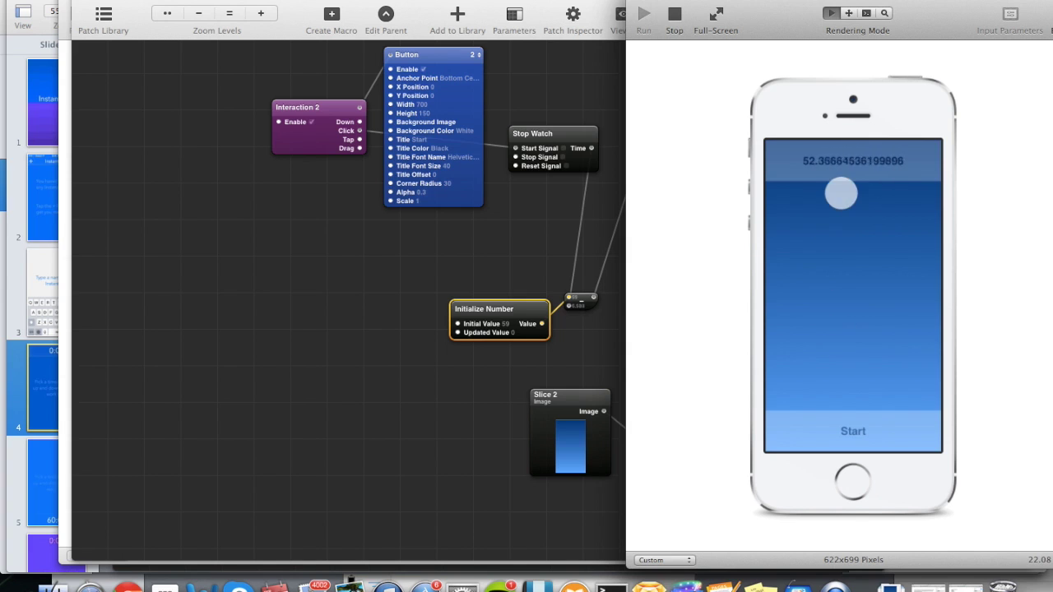
pyautogui.click(674, 16)
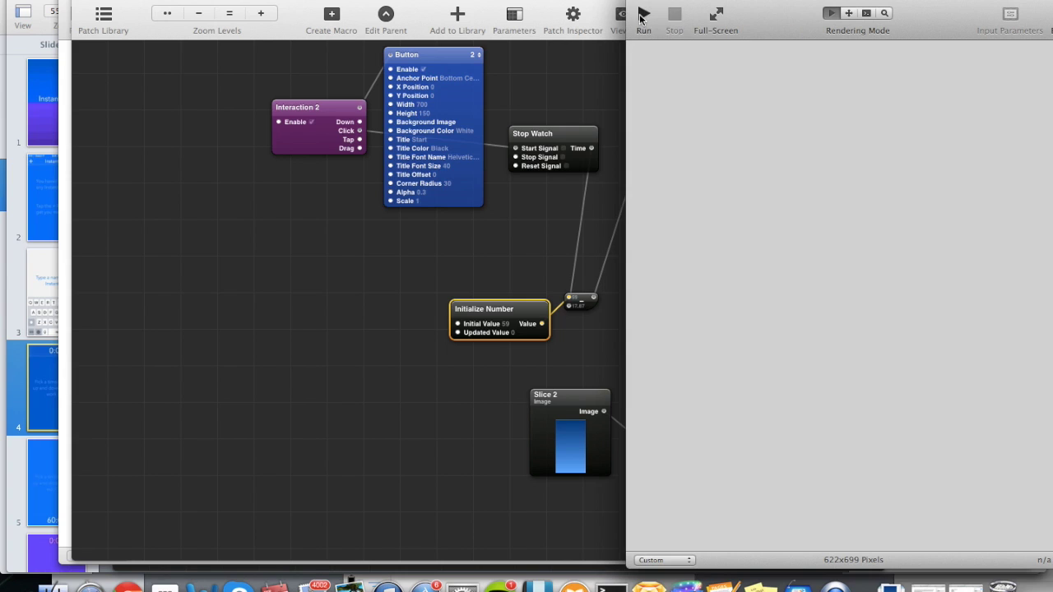
pyautogui.click(642, 16)
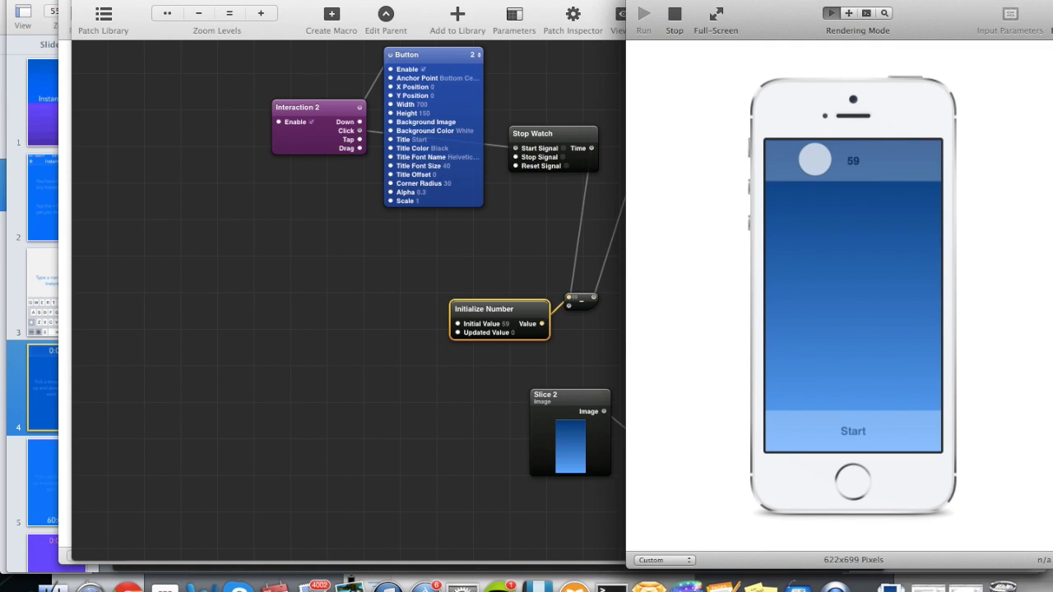
# Search the patch library for string patches and browse the matching entries.
pyautogui.click(472, 262)
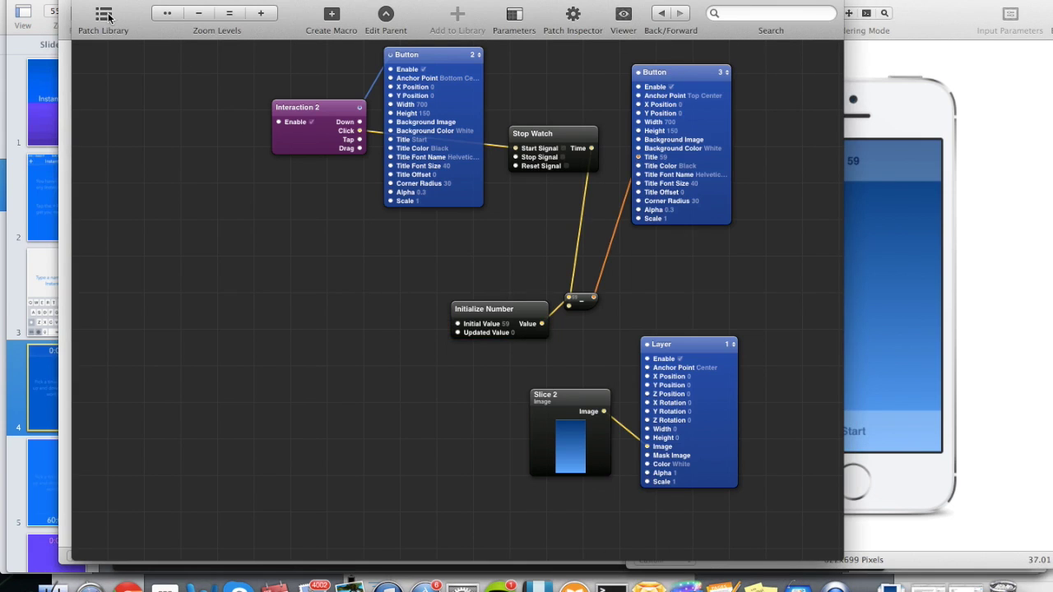
pyautogui.press('super+Return')
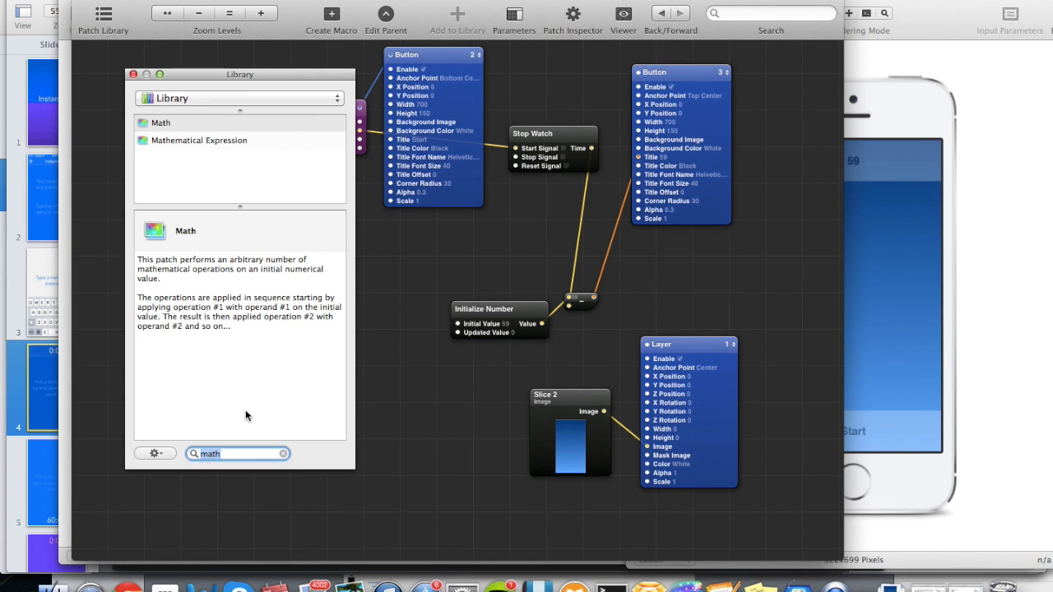
pyautogui.write('string')
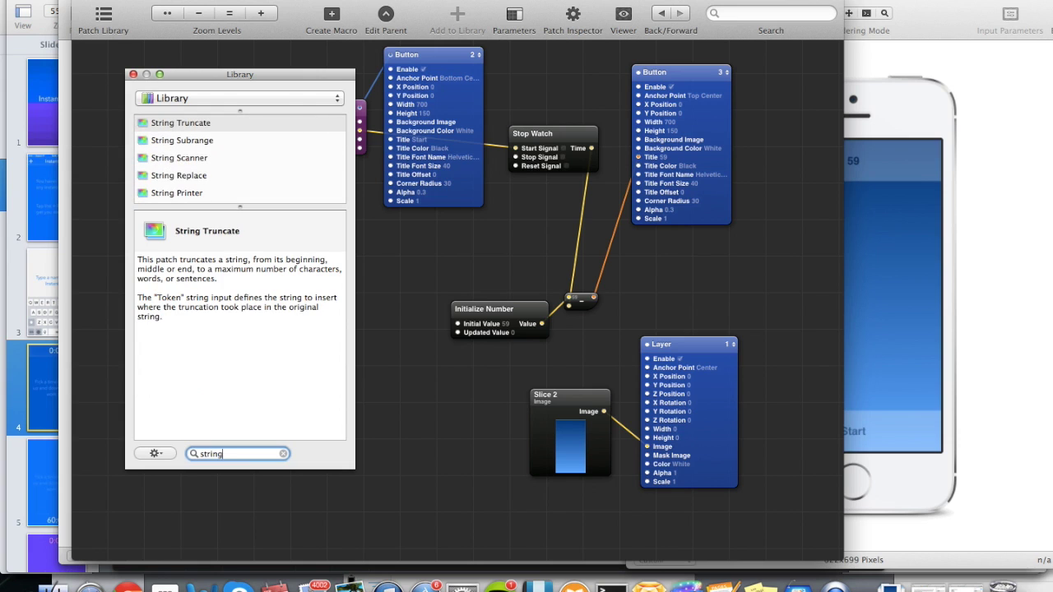
pyautogui.scroll(-2, 228, 176)
pyautogui.scroll(-5, 229, 177)
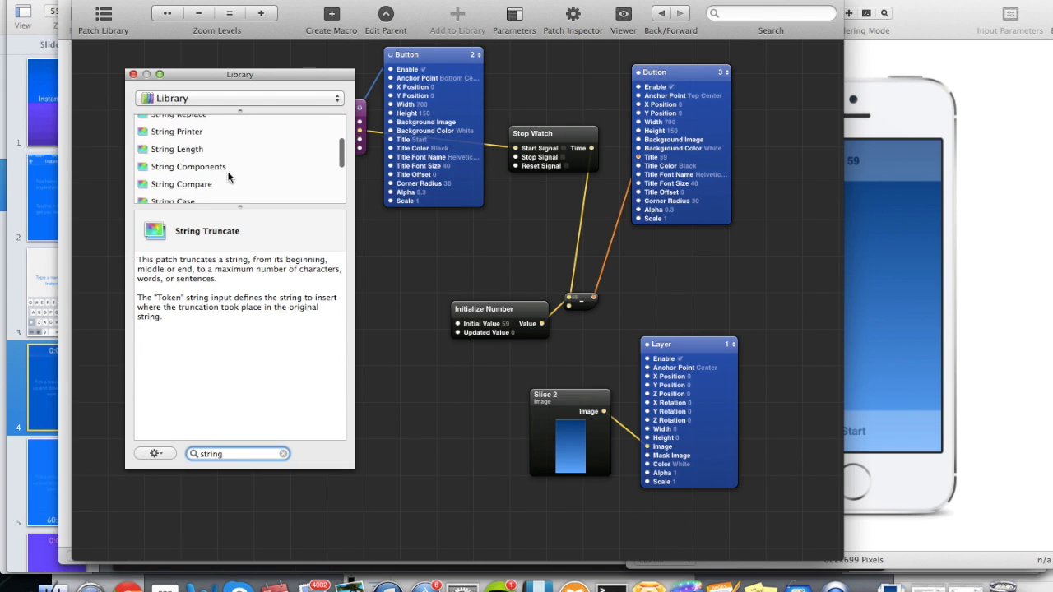
pyautogui.scroll(7, 228, 177)
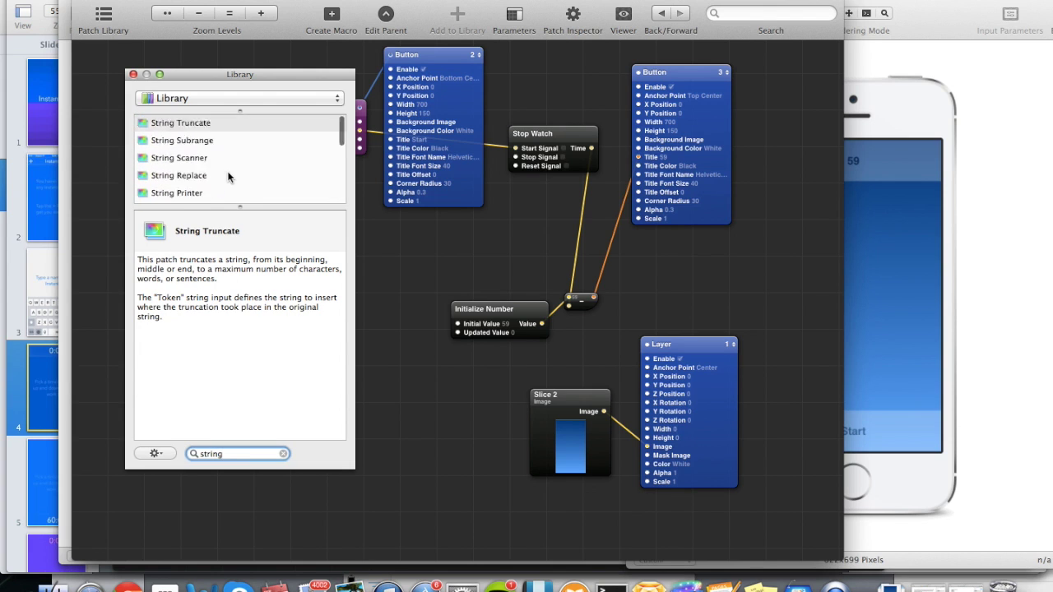
# Find the Number Formatter in the patch library and add it above the Initialize Number patch.
pyautogui.press('super+a')
pyautogui.press('BackSpace')
pyautogui.write('number')
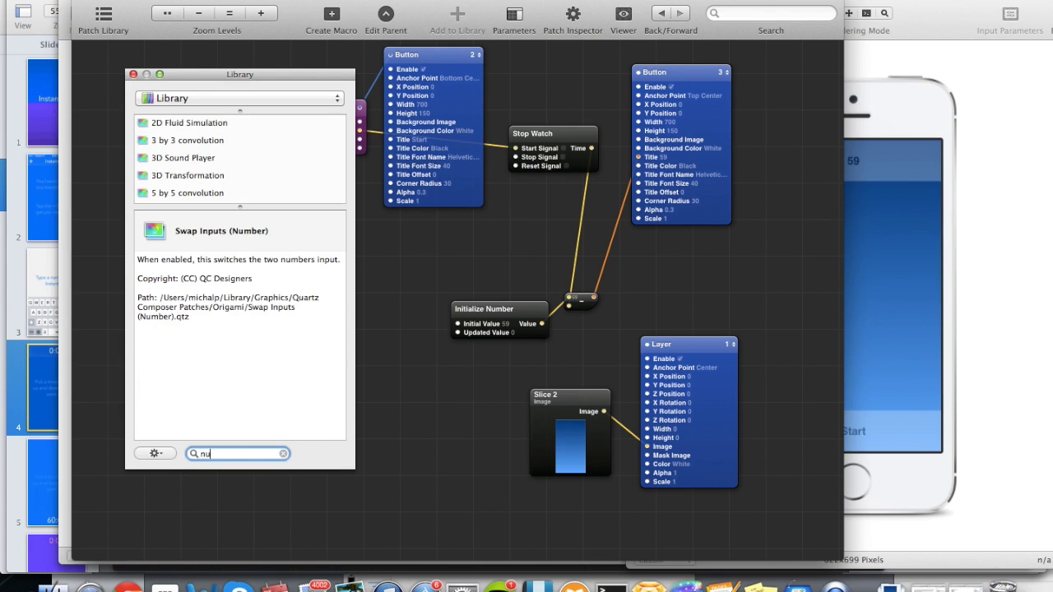
pyautogui.moveTo(170, 141); pyautogui.dragTo(490, 265)
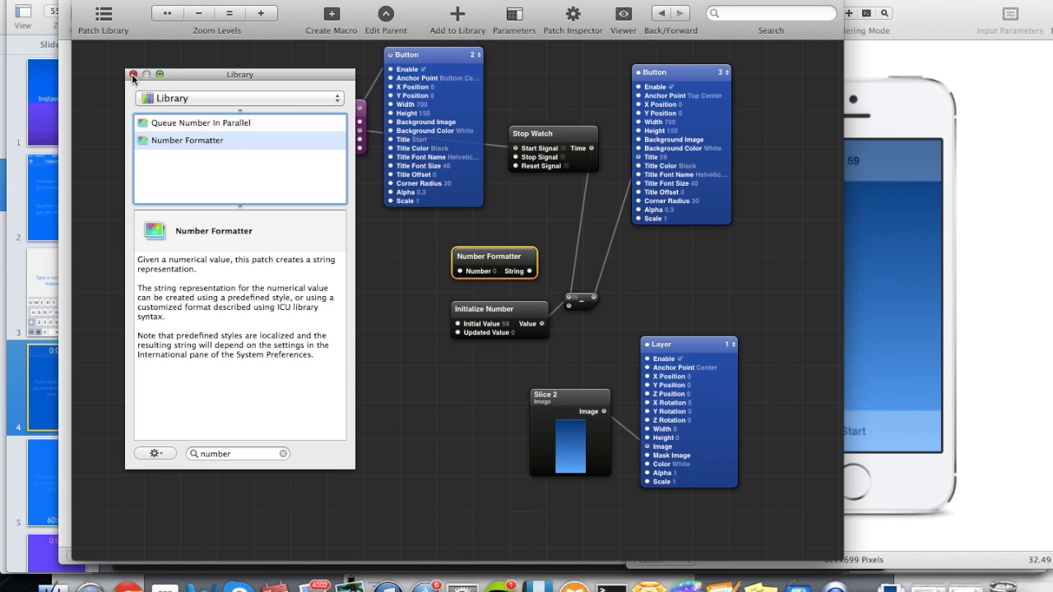
pyautogui.click(132, 74)
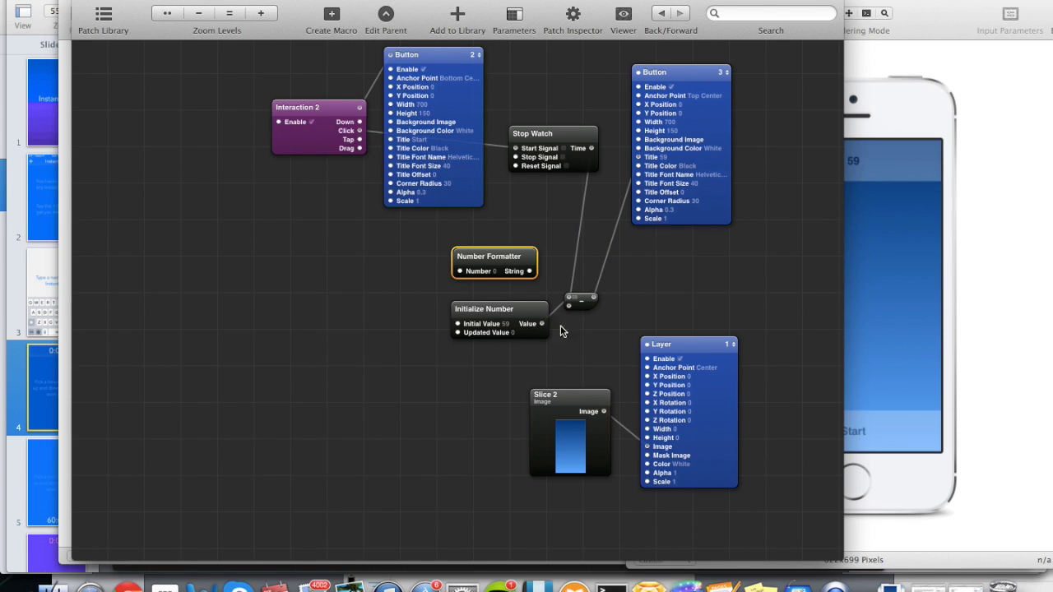
# Place the Number Formatter below the Top Center Button and wire it between the subtraction result and the button's Title.
pyautogui.moveTo(491, 258); pyautogui.dragTo(659, 273)
pyautogui.moveTo(594, 297); pyautogui.dragTo(625, 288)
pyautogui.moveTo(638, 157); pyautogui.dragTo(630, 300)
pyautogui.scroll(1, 682, 296)
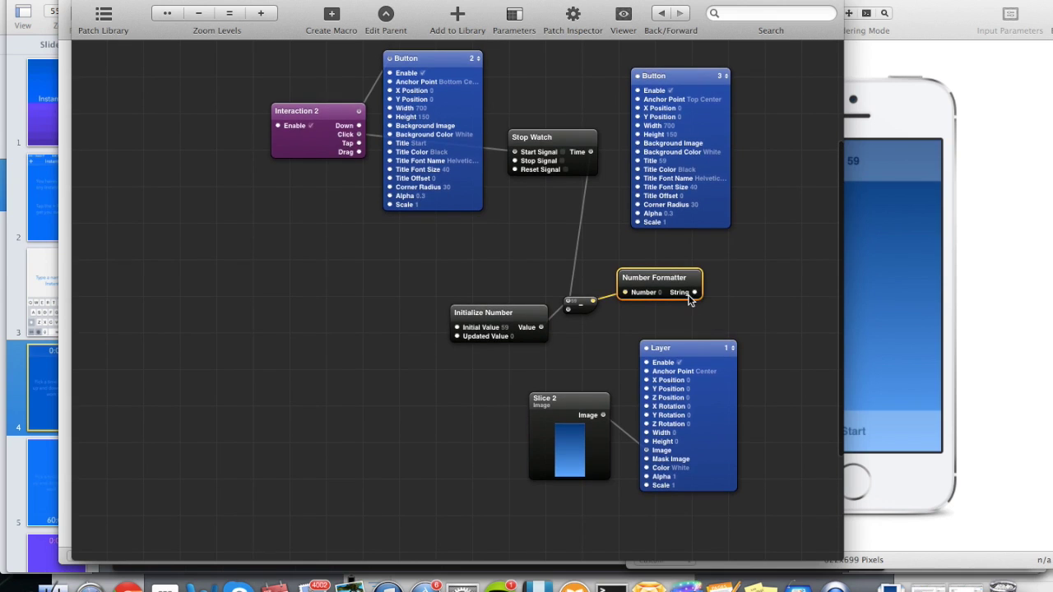
pyautogui.moveTo(695, 295); pyautogui.dragTo(638, 163)
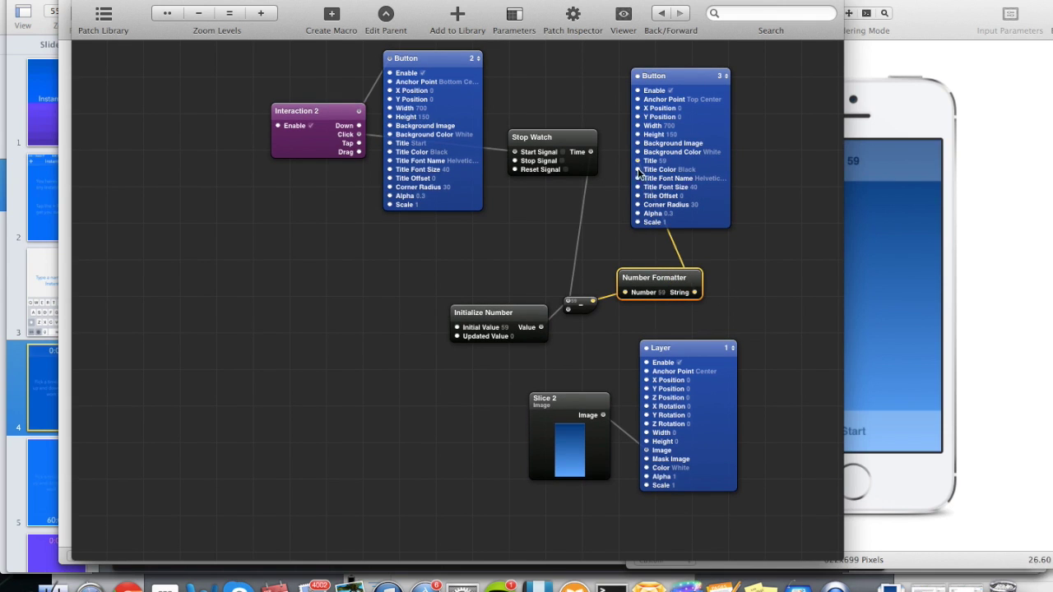
pyautogui.moveTo(642, 285); pyautogui.dragTo(633, 277)
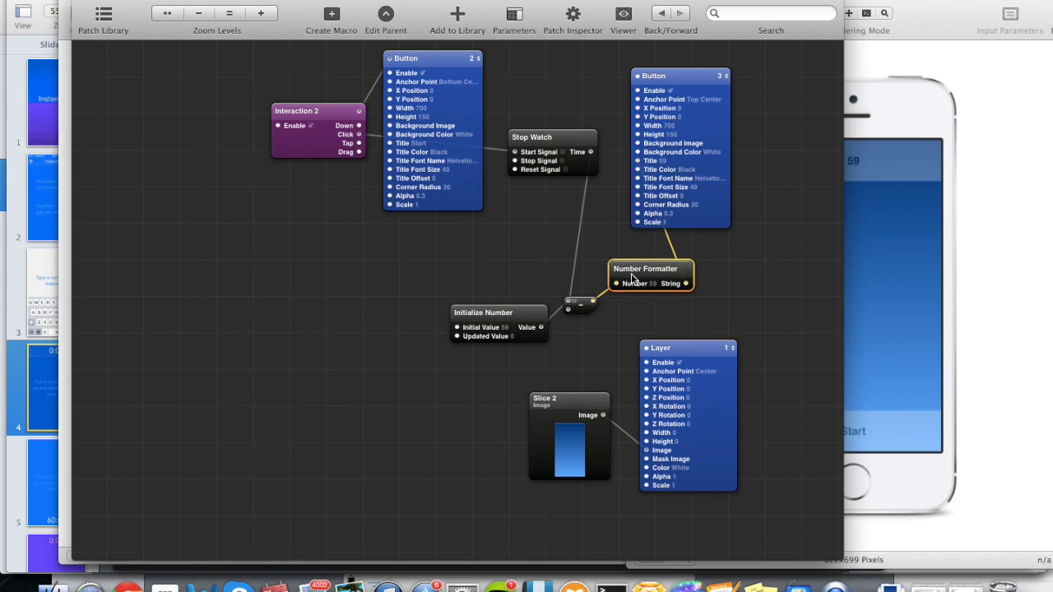
# Set the Number Formatter's Formatting Style to None in its settings.
pyautogui.click(575, 16)
pyautogui.click(776, 231)
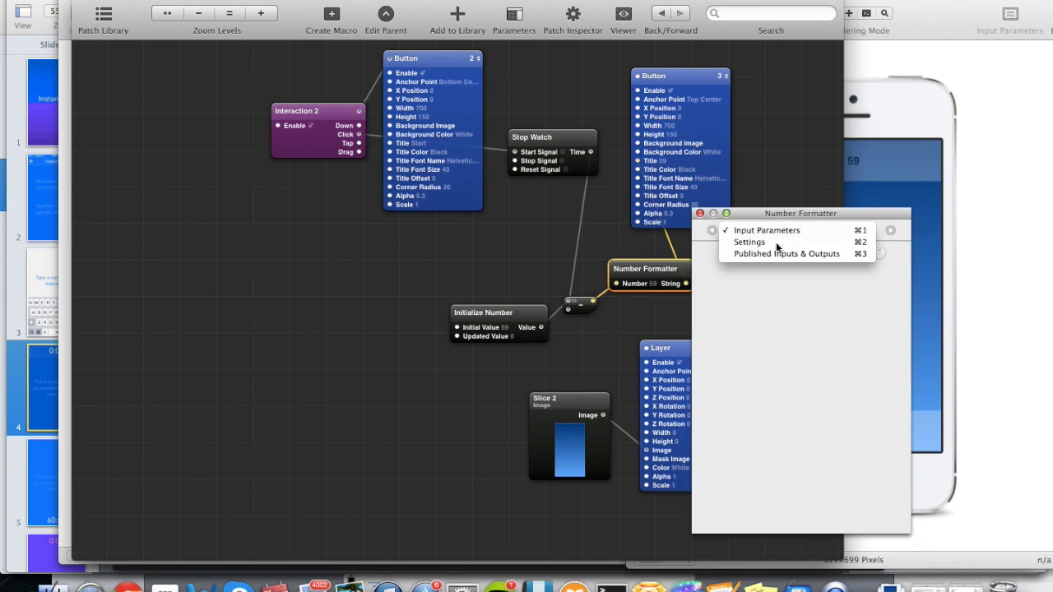
pyautogui.click(776, 242)
pyautogui.click(801, 264)
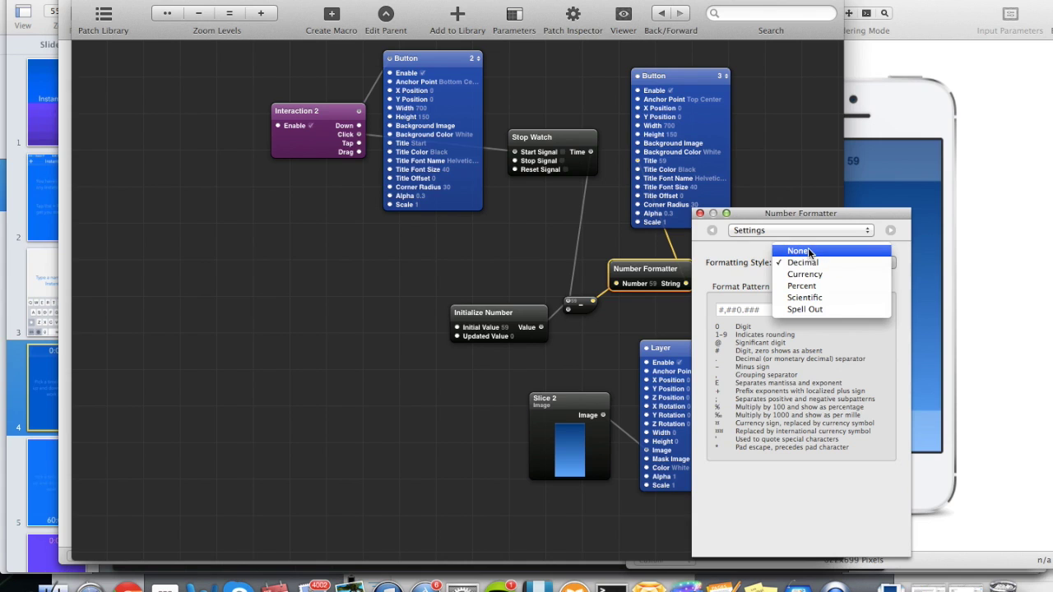
pyautogui.click(809, 251)
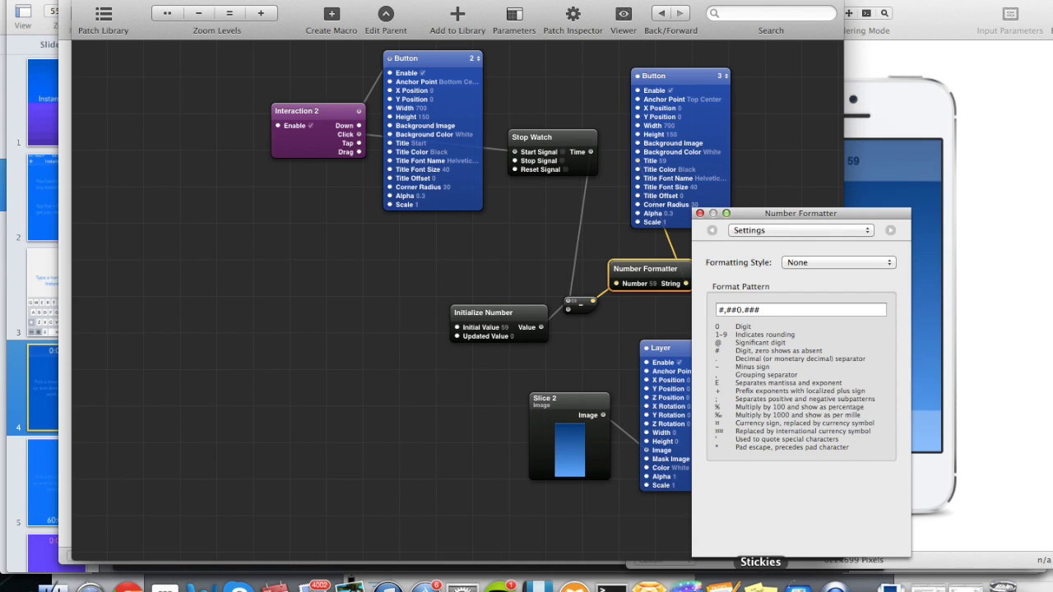
# Copy the format pattern '0:'##0 from the note in Stickies and reselect the Number Formatter patch in Quartz Composer.
pyautogui.click(760, 586)
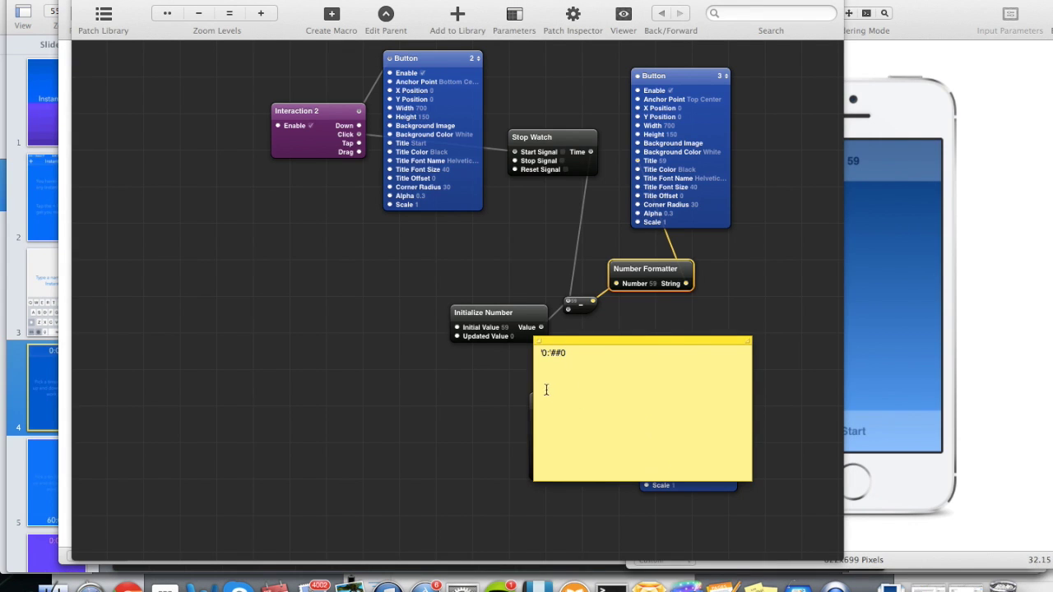
pyautogui.moveTo(567, 353); pyautogui.dragTo(533, 353)
pyautogui.press('super+c')
pyautogui.click(471, 398)
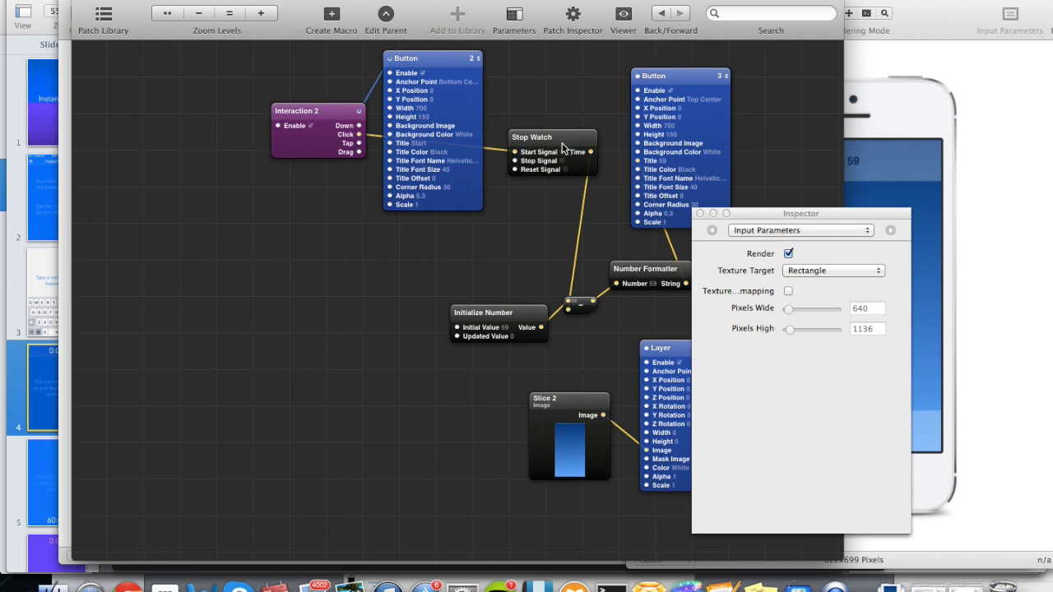
pyautogui.click(656, 277)
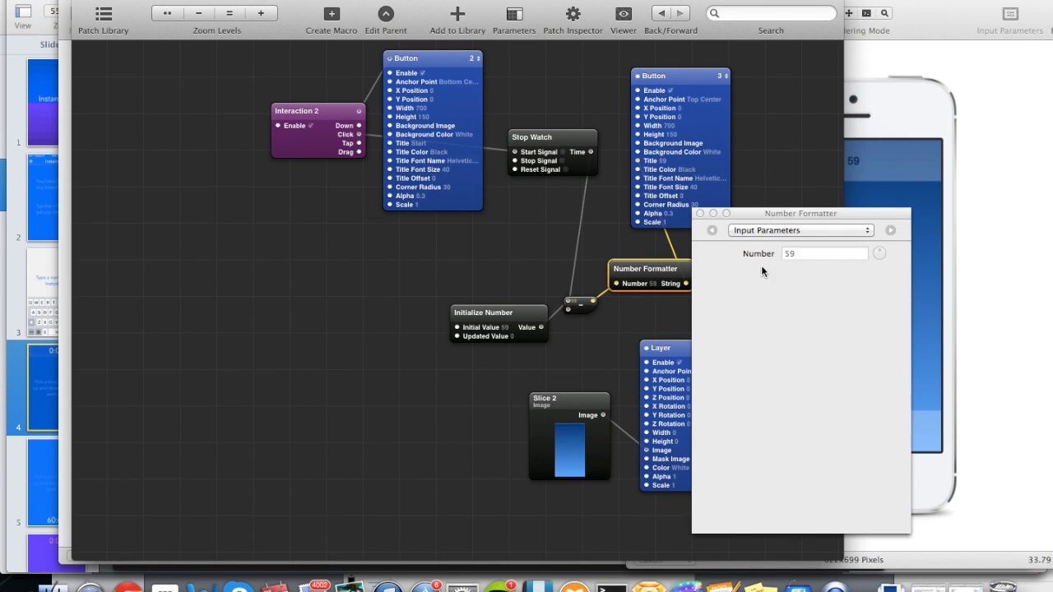
# Paste '0:'##0 as the Number Formatter's Format Pattern in its settings and close the inspector.
pyautogui.click(788, 231)
pyautogui.click(769, 240)
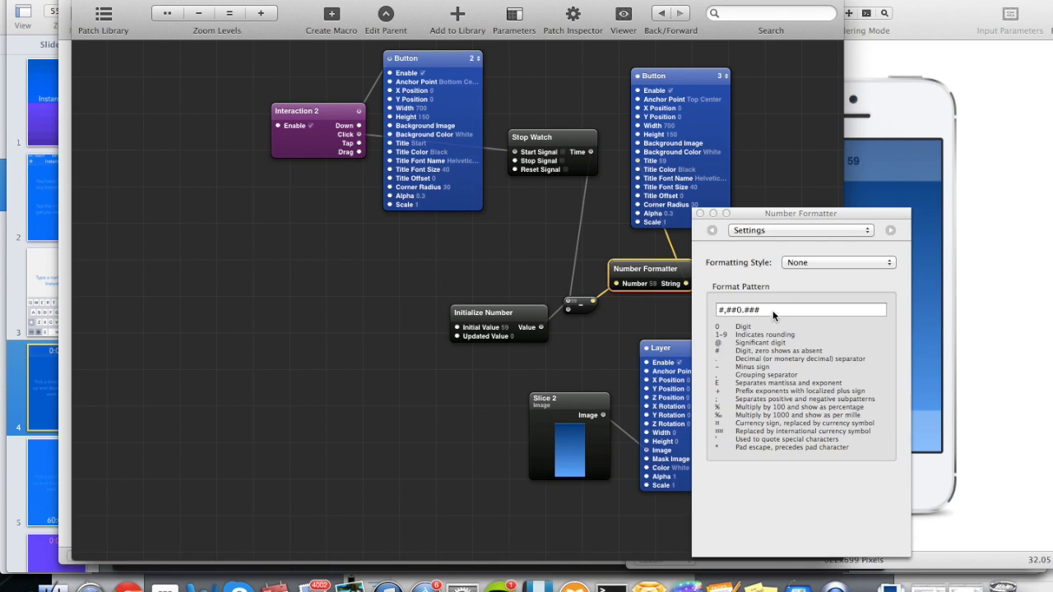
pyautogui.click(772, 310)
pyautogui.press('super+v')
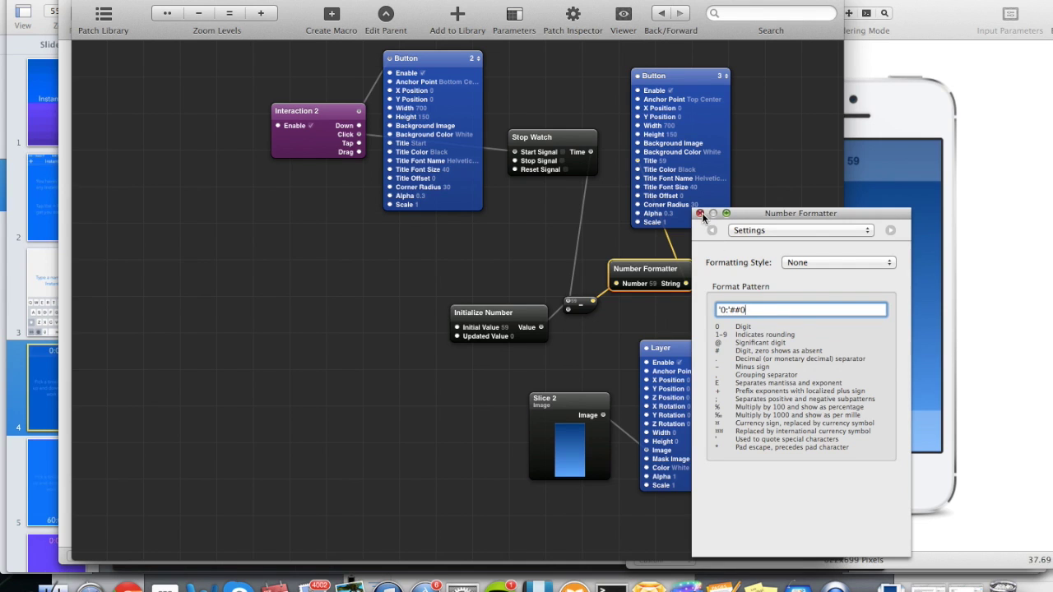
pyautogui.click(701, 215)
# Test the formatted countdown with the Start button in the viewer, spread the windows apart, and restart the composition.
pyautogui.click(941, 221)
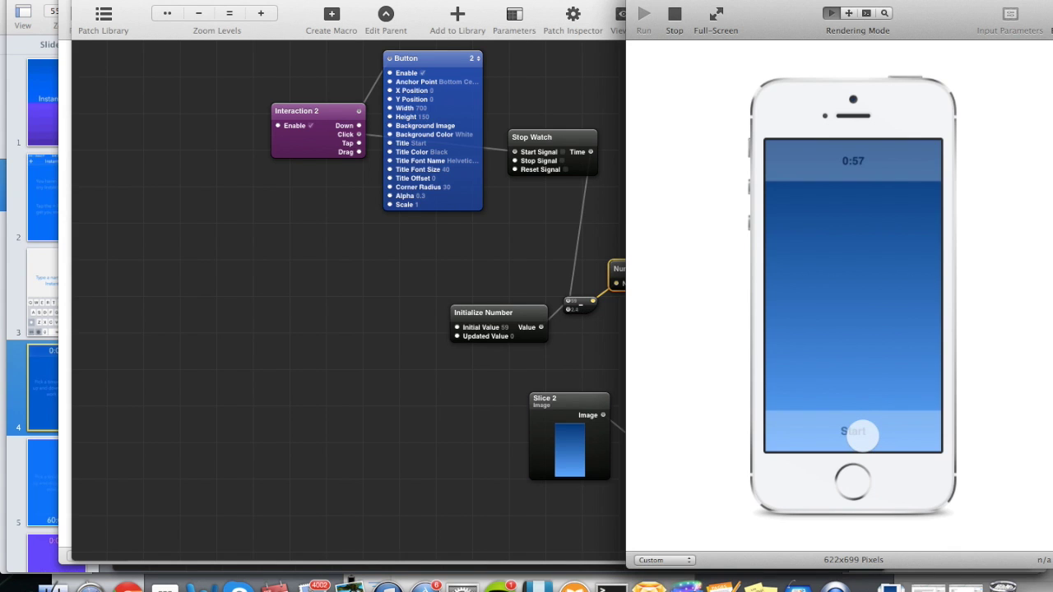
pyautogui.moveTo(758, 26); pyautogui.dragTo(788, 18)
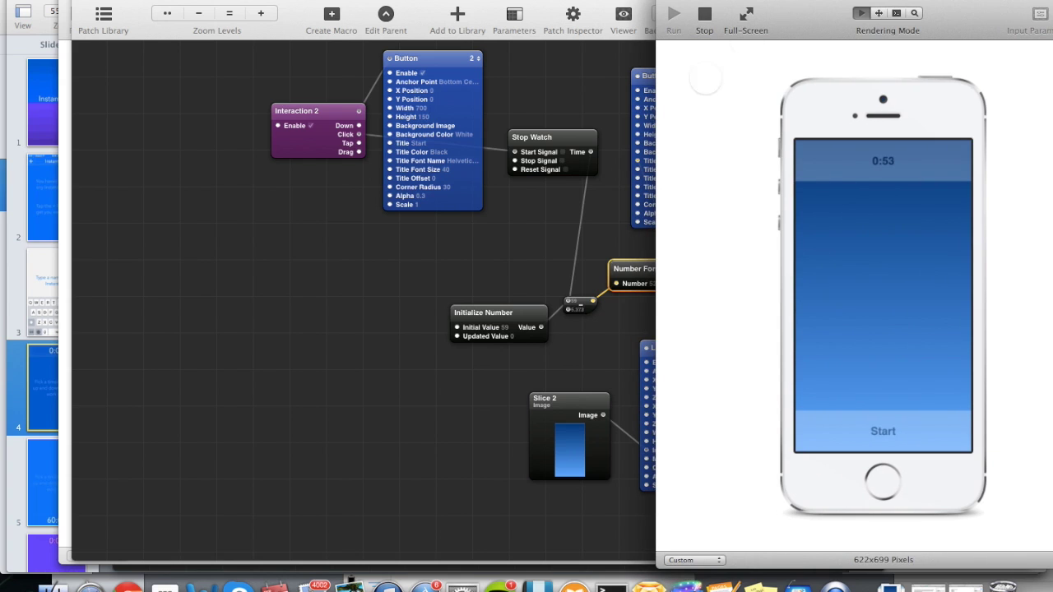
pyautogui.moveTo(280, 21); pyautogui.dragTo(241, 22)
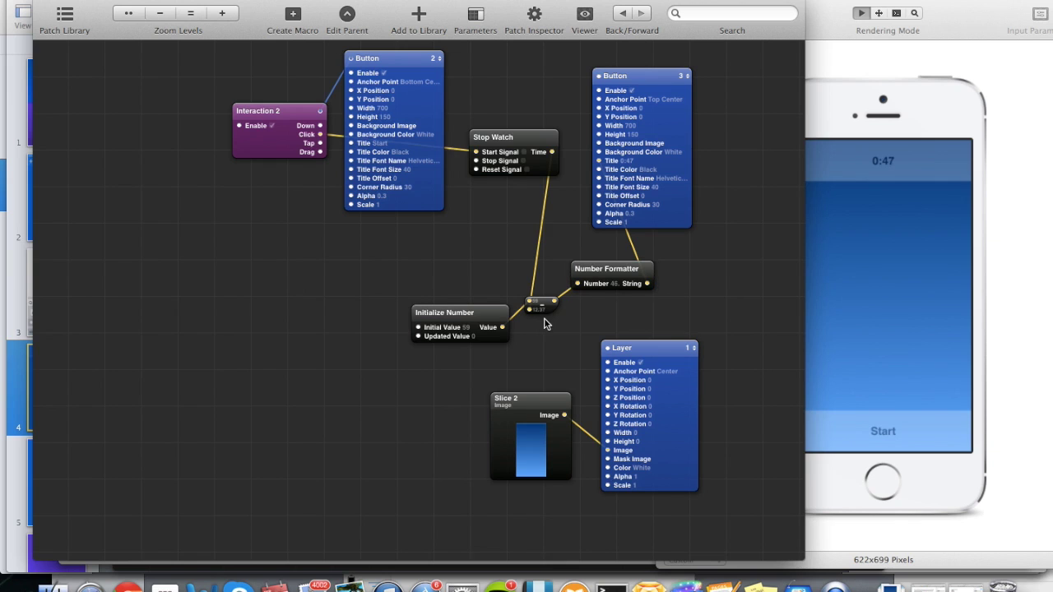
pyautogui.click(850, 244)
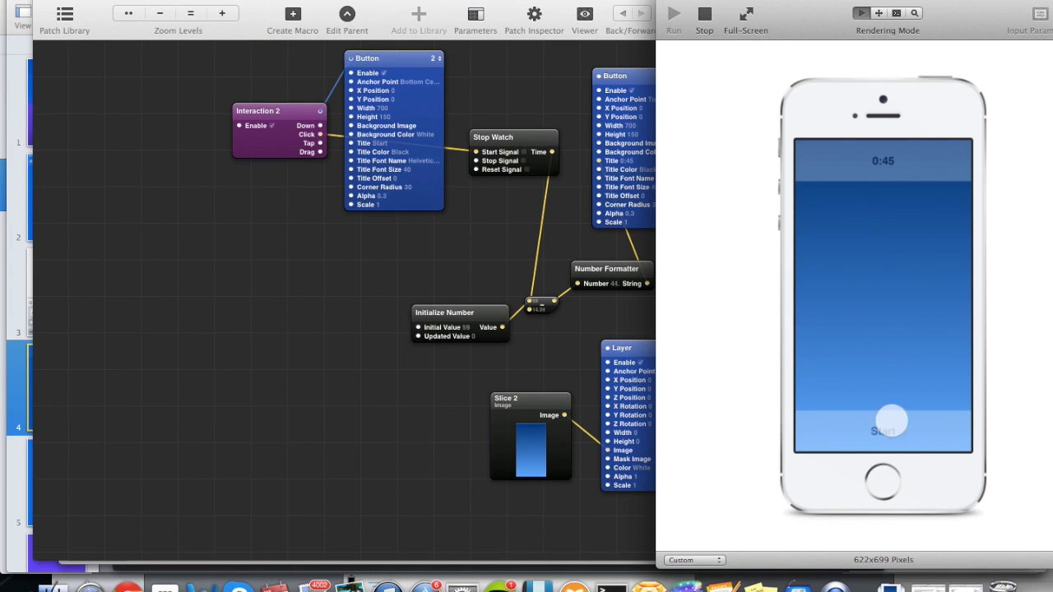
pyautogui.click(877, 431)
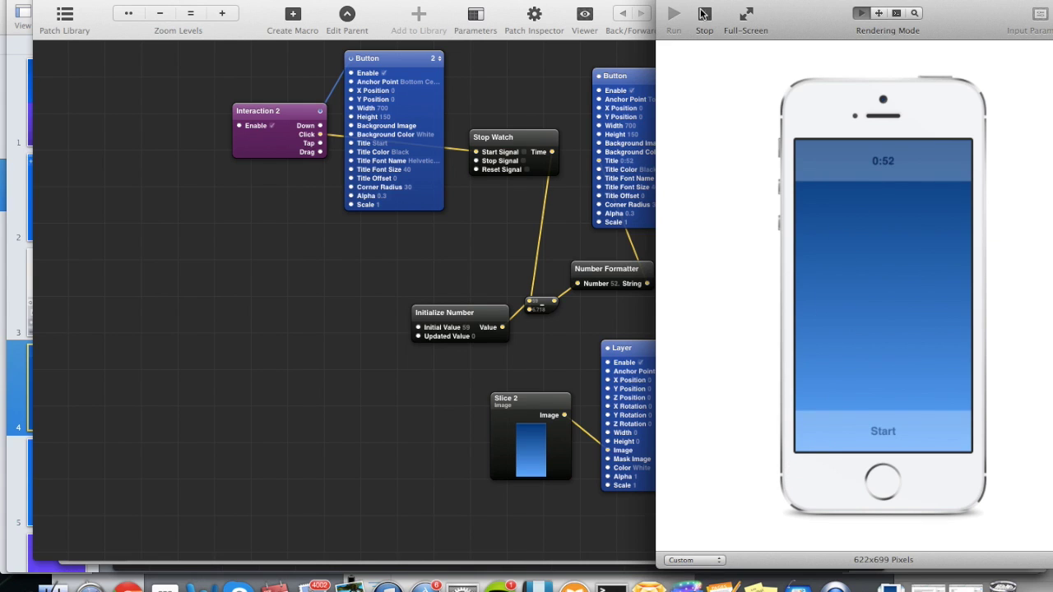
pyautogui.click(702, 15)
pyautogui.click(672, 15)
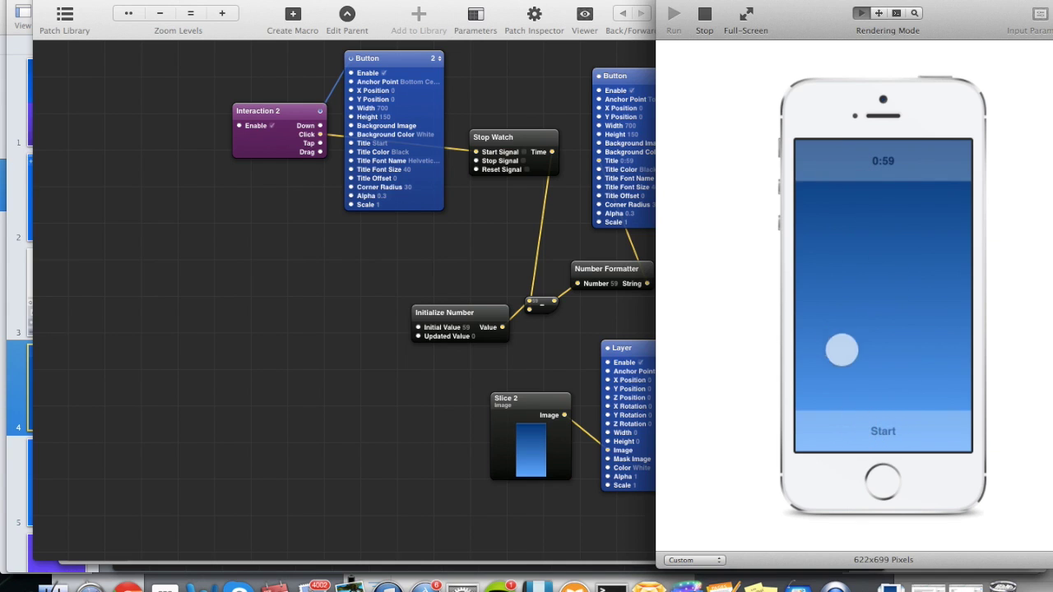
# Move the Initialize Number, subtraction and Number Formatter patches up, into a row beneath the Stop Watch and top button.
pyautogui.click(552, 230)
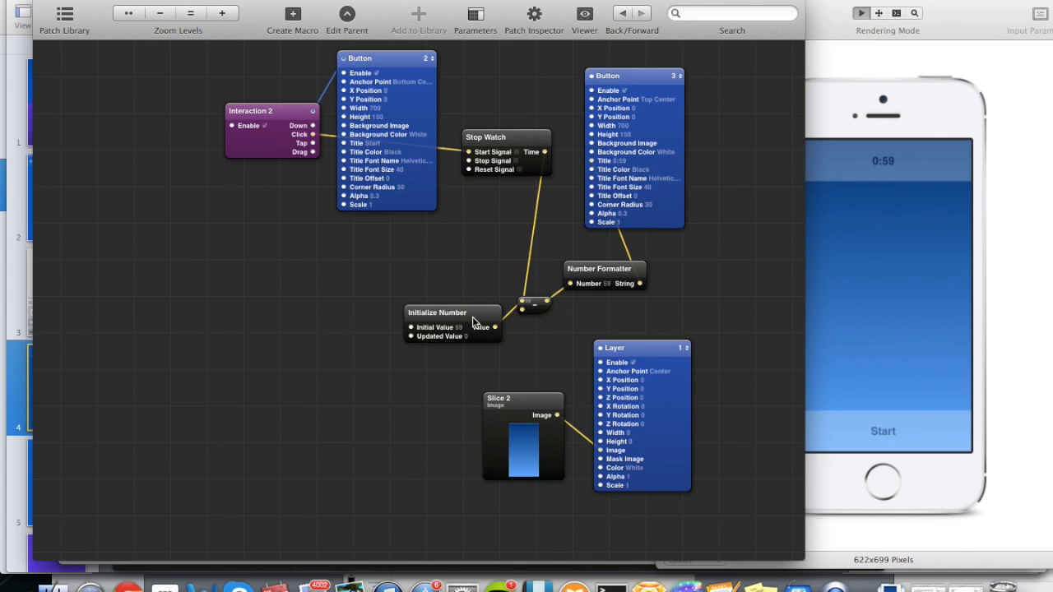
pyautogui.moveTo(473, 320); pyautogui.dragTo(478, 241)
pyautogui.moveTo(536, 306); pyautogui.dragTo(540, 249)
pyautogui.moveTo(597, 269); pyautogui.dragTo(598, 248)
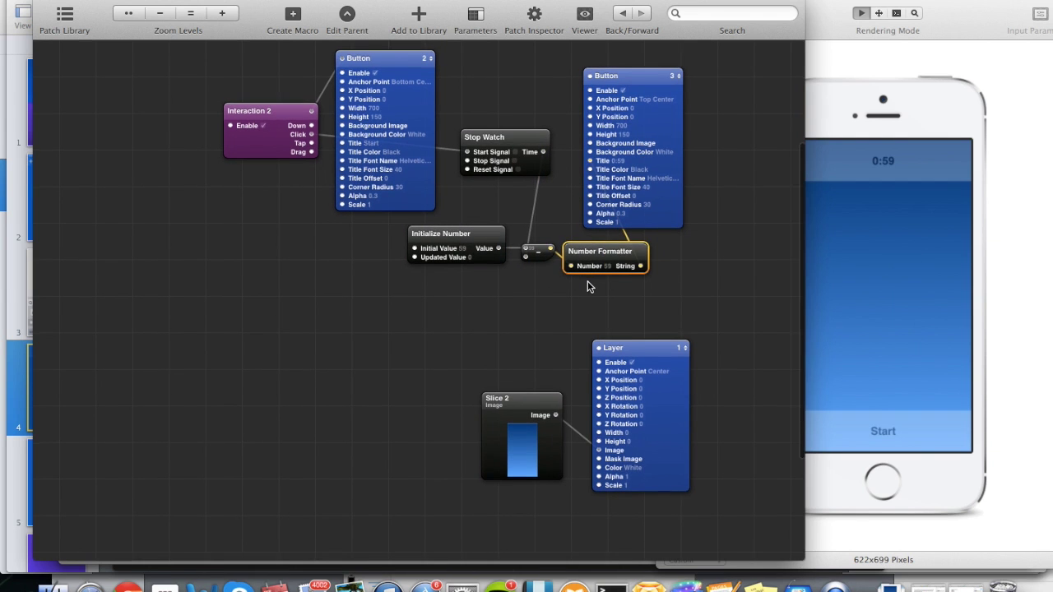
pyautogui.scroll(-1, 440, 232)
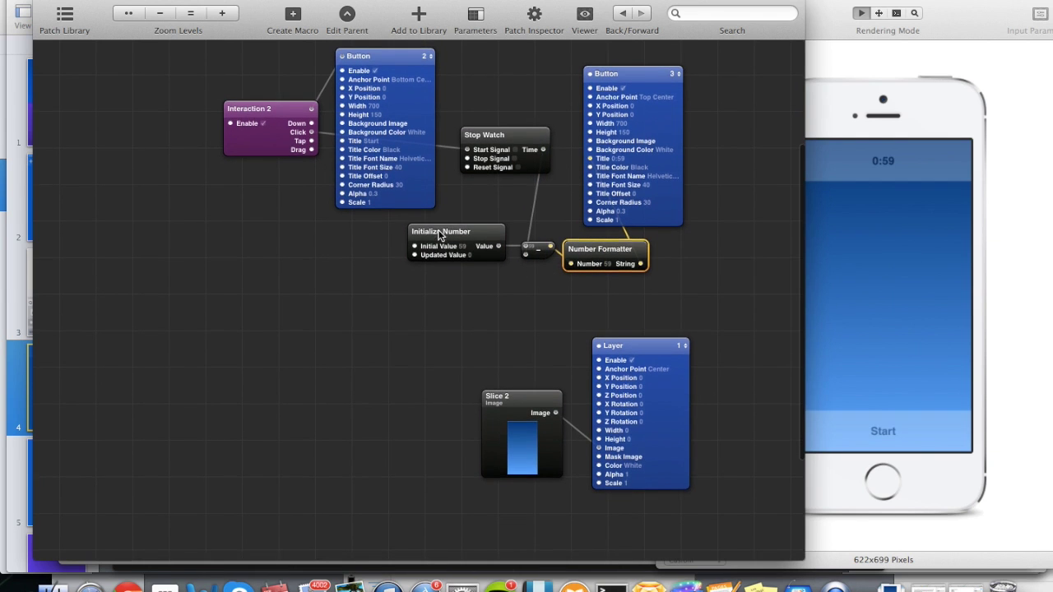
# Rename the Initialize Number patch "59 seconds" and the Number Formatter patch "Formatted time".
pyautogui.doubleClick(440, 232)
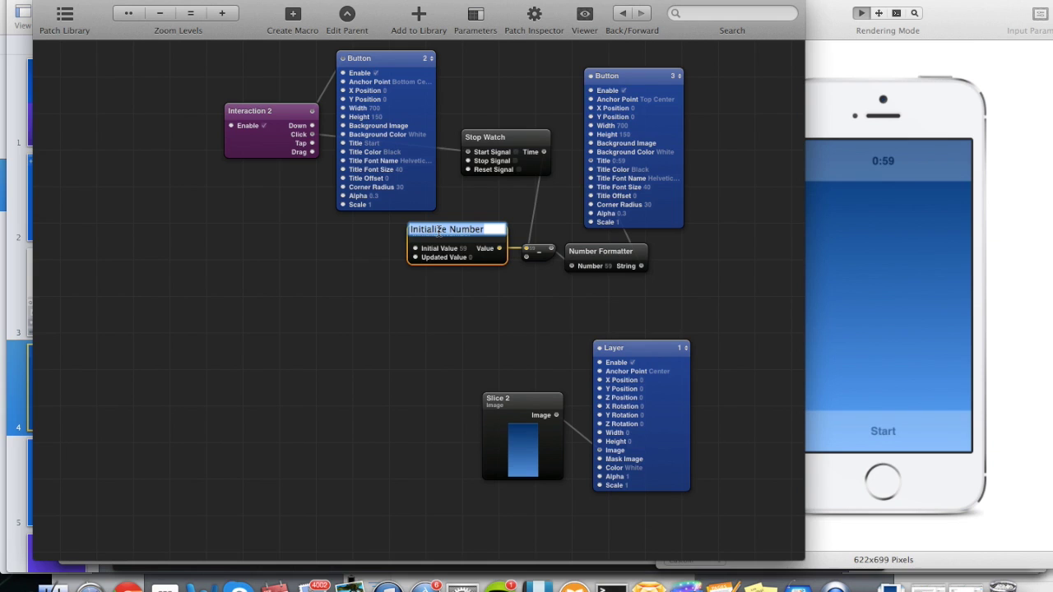
pyautogui.write('59 seconds')
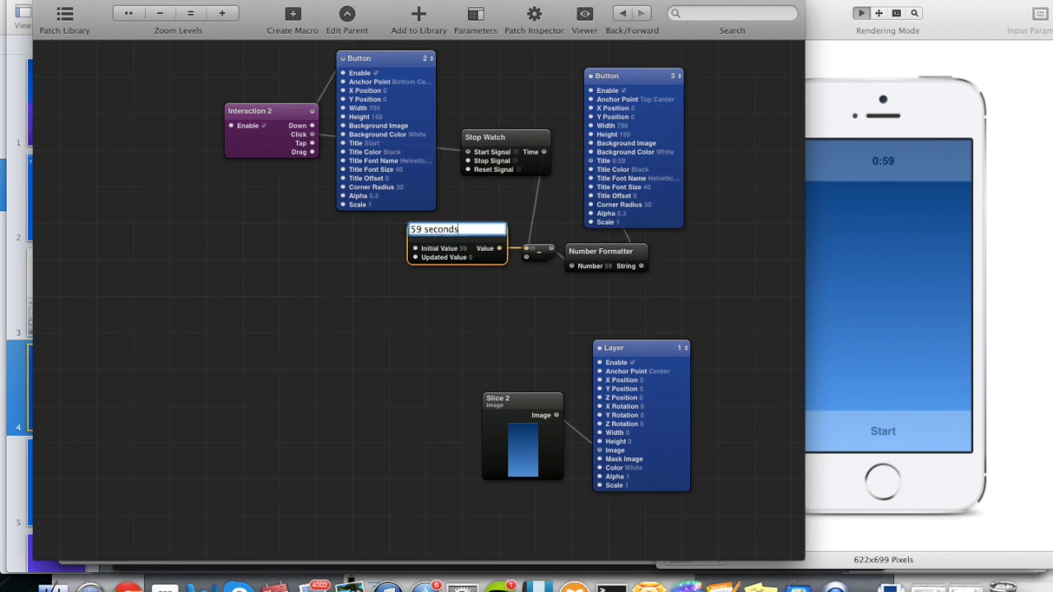
pyautogui.press('Return')
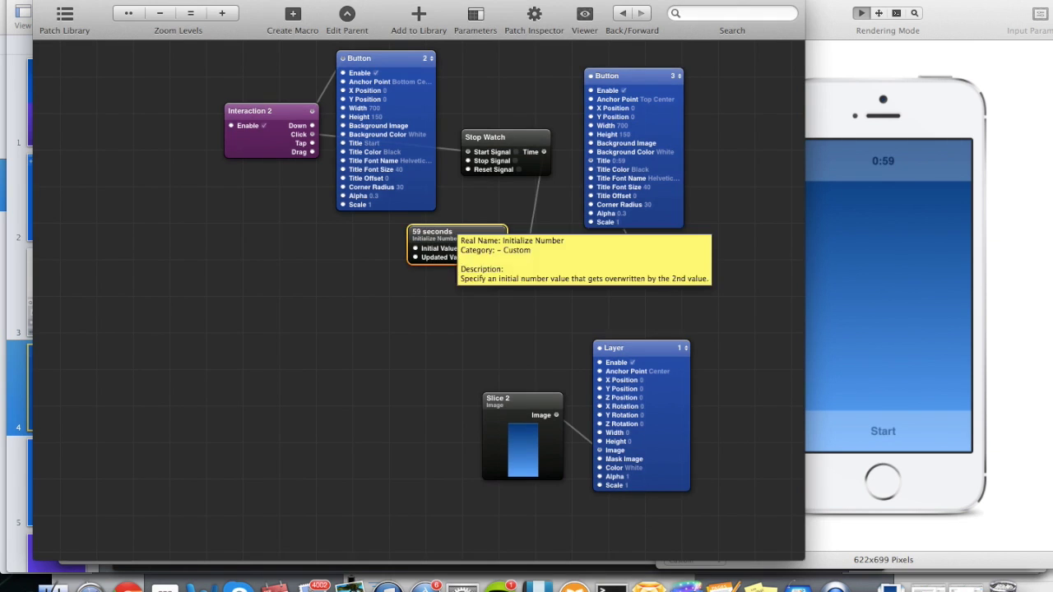
pyautogui.doubleClick(603, 252)
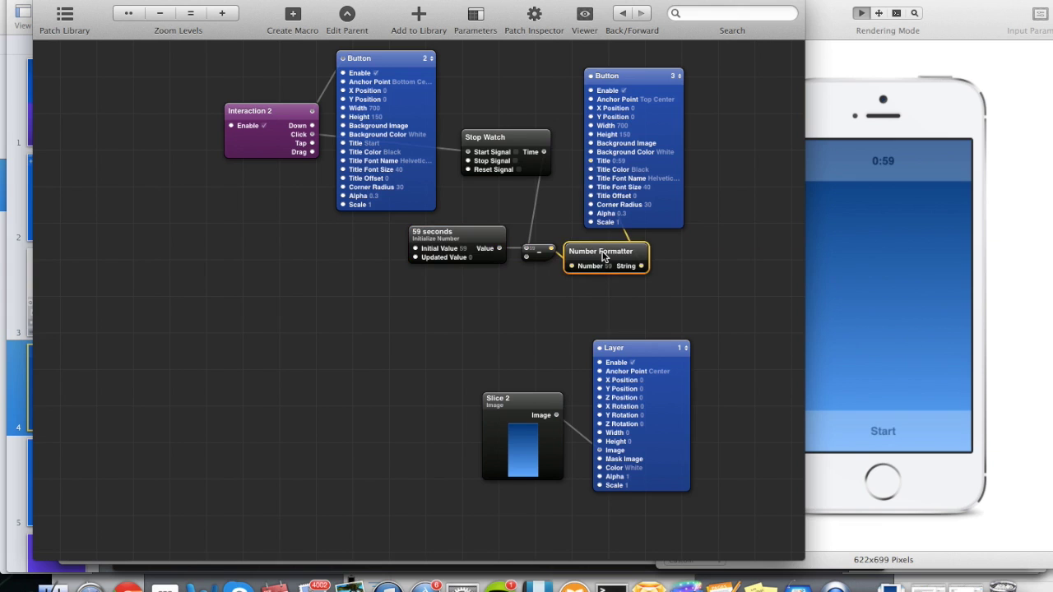
pyautogui.write('Formatted time')
pyautogui.press('Return')
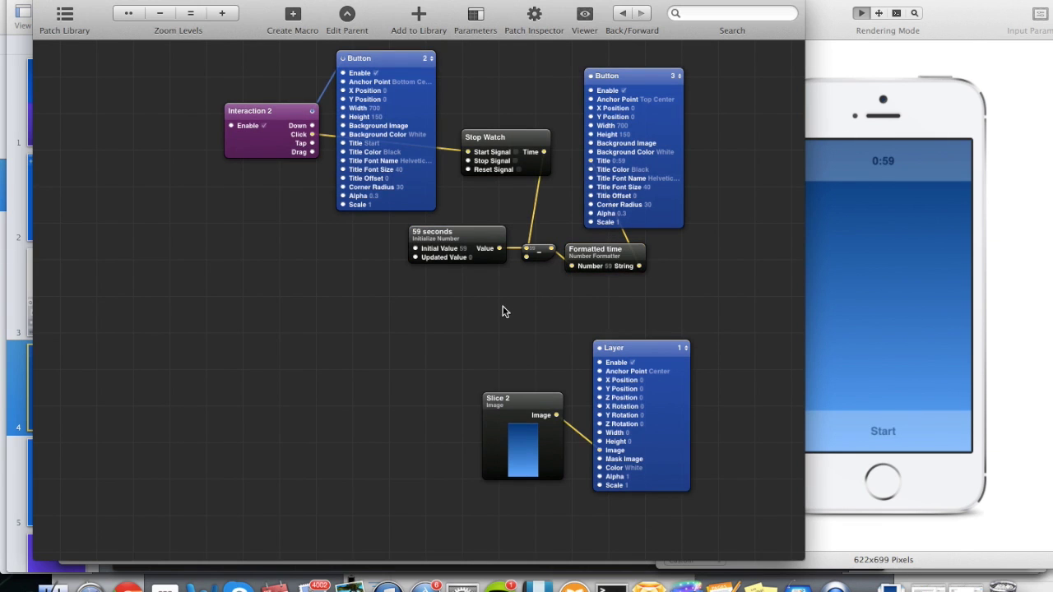
# Duplicate the 59 seconds patch, place the copy below the original, and set its Initial Value to -14.
pyautogui.click(458, 239)
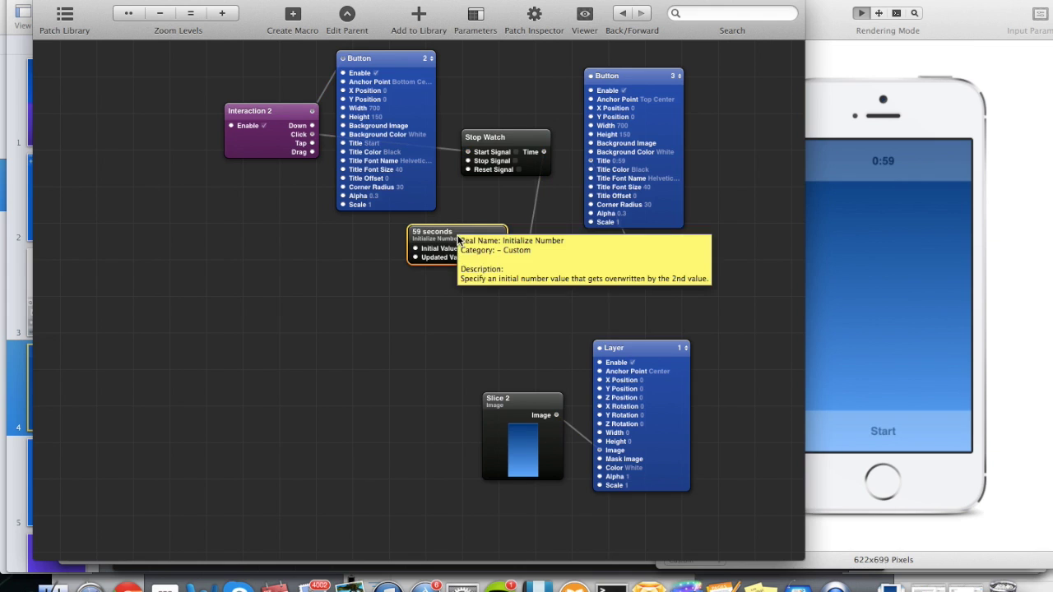
pyautogui.press('super+d')
pyautogui.moveTo(484, 248); pyautogui.dragTo(484, 304)
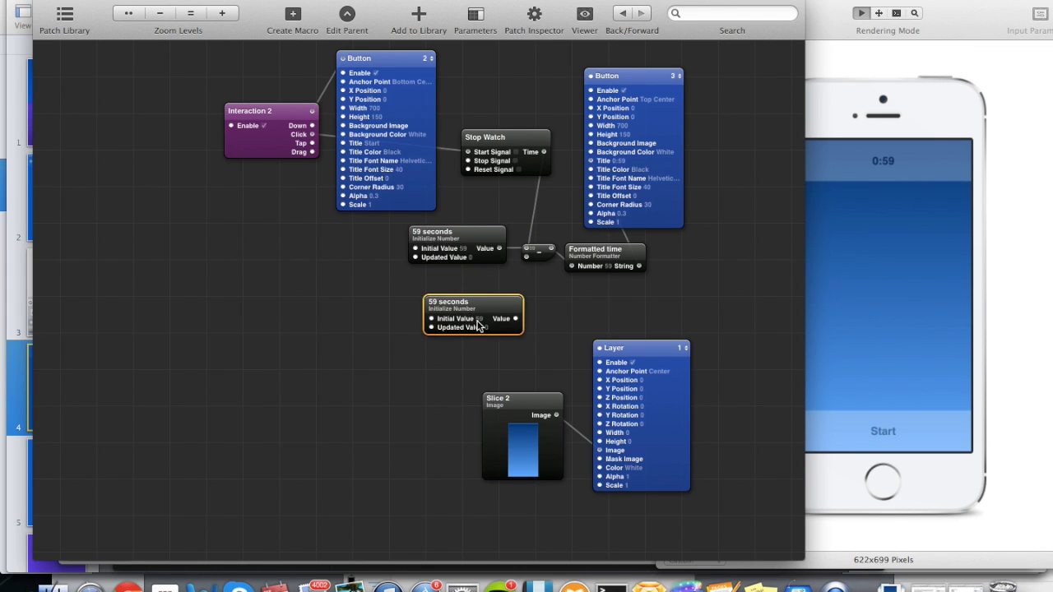
pyautogui.doubleClick(477, 319)
pyautogui.write('-14')
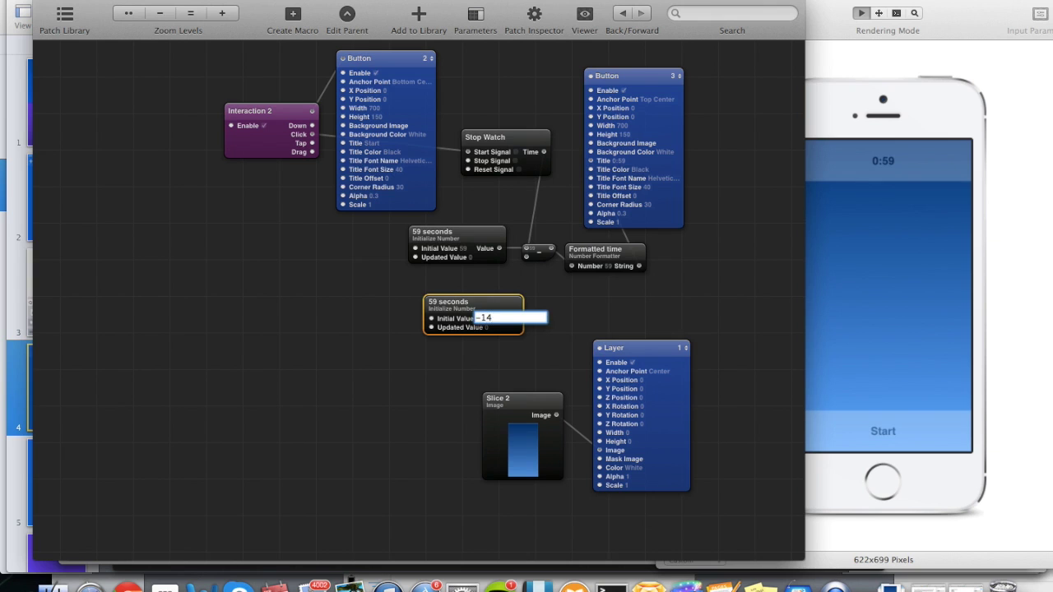
pyautogui.press('Return')
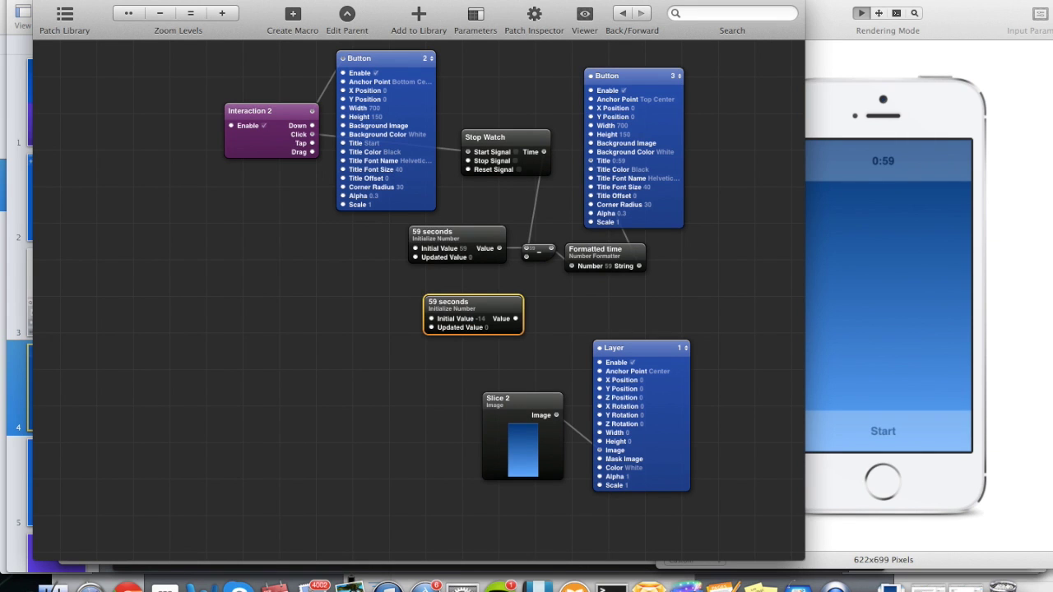
pyautogui.moveTo(477, 308); pyautogui.dragTo(406, 296)
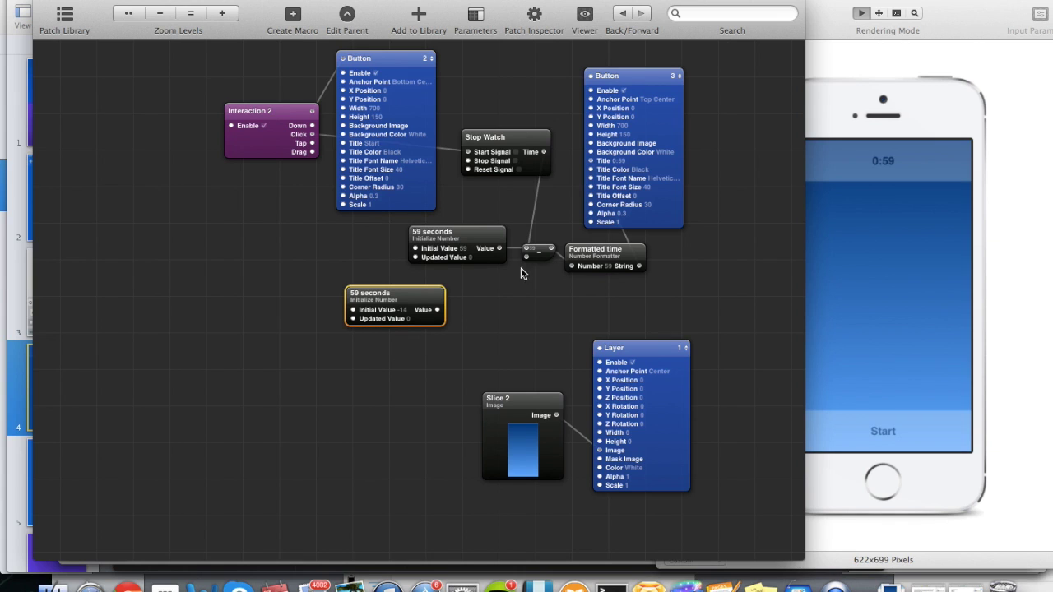
# Duplicate the subtraction patch, change the copy to multiplication, and wire the Stop Watch Time and the -14 value into it.
pyautogui.click(539, 258)
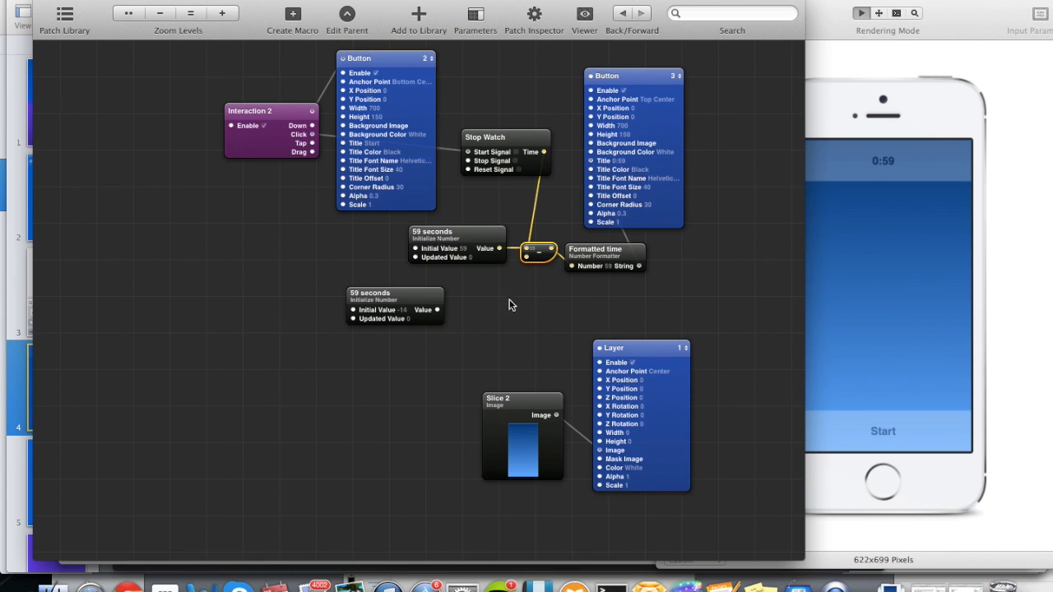
pyautogui.press('super+d')
pyautogui.moveTo(536, 298); pyautogui.dragTo(510, 306)
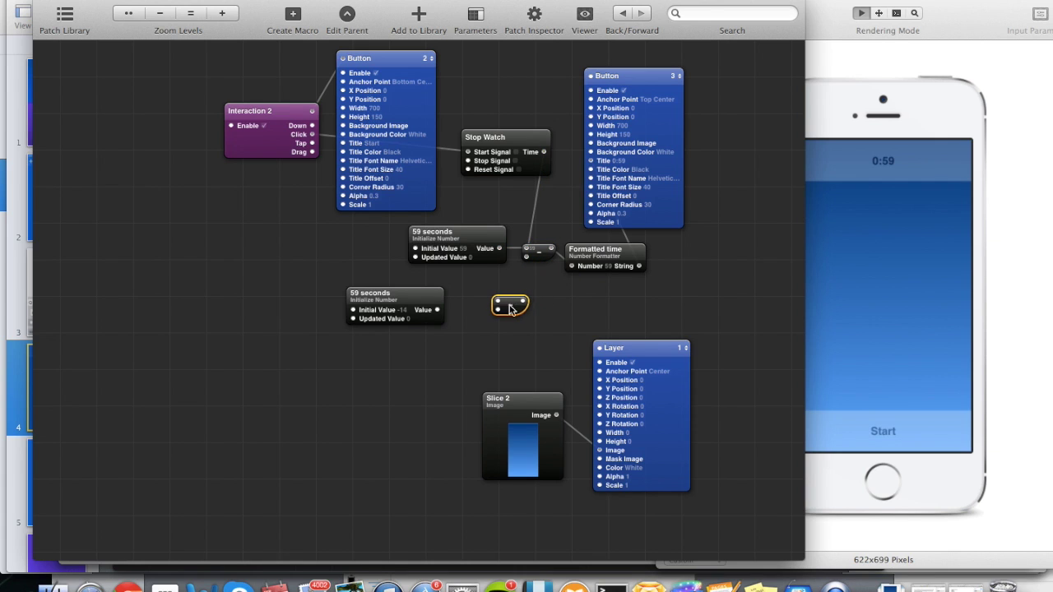
pyautogui.click(511, 309)
pyautogui.click(530, 343)
pyautogui.moveTo(544, 154); pyautogui.dragTo(498, 302)
pyautogui.moveTo(436, 321); pyautogui.dragTo(468, 292)
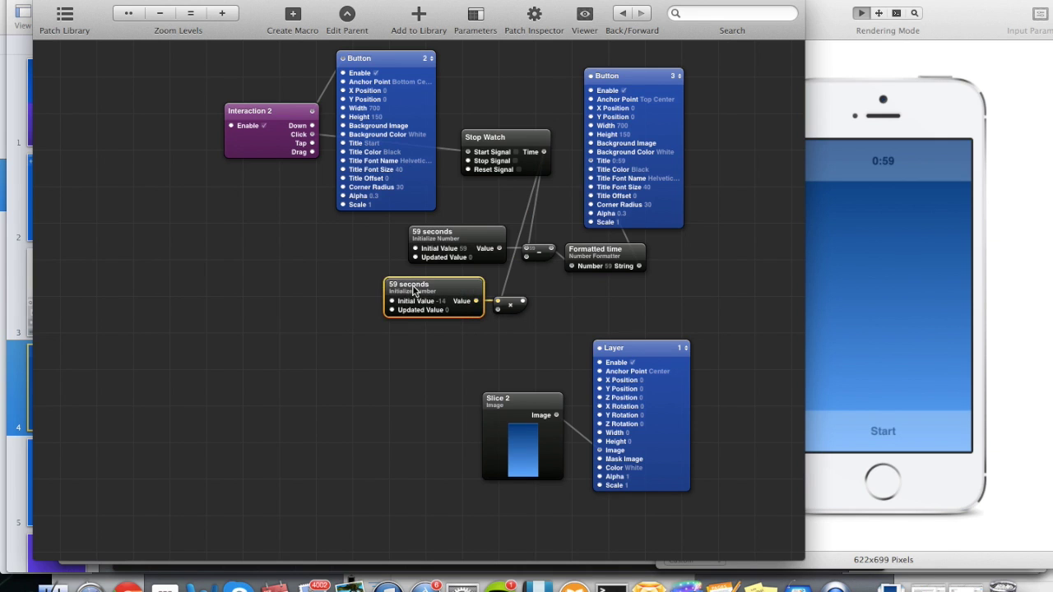
# Rename the -14 patch "Position of a timer" and wire the multiplication result to the top button's Y Position.
pyautogui.doubleClick(415, 284)
pyautogui.write('Position of a timer')
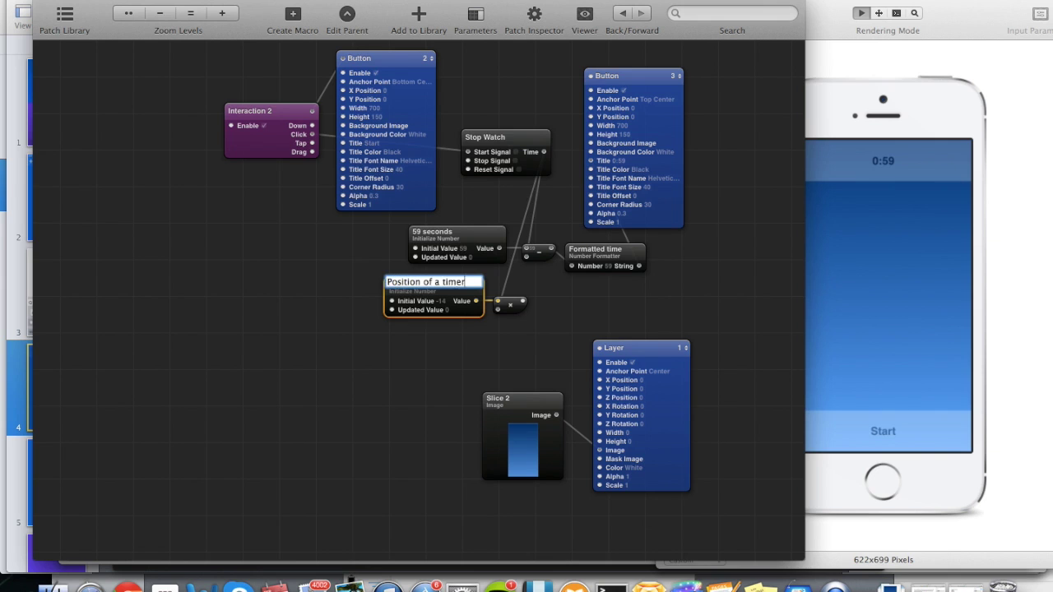
pyautogui.press('Return')
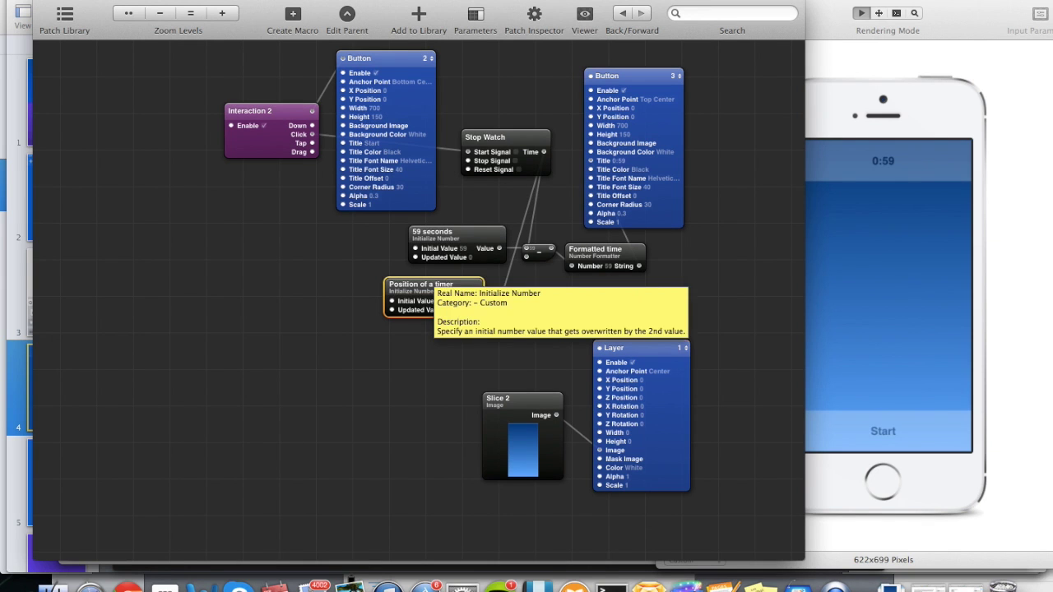
pyautogui.moveTo(523, 303); pyautogui.dragTo(591, 117)
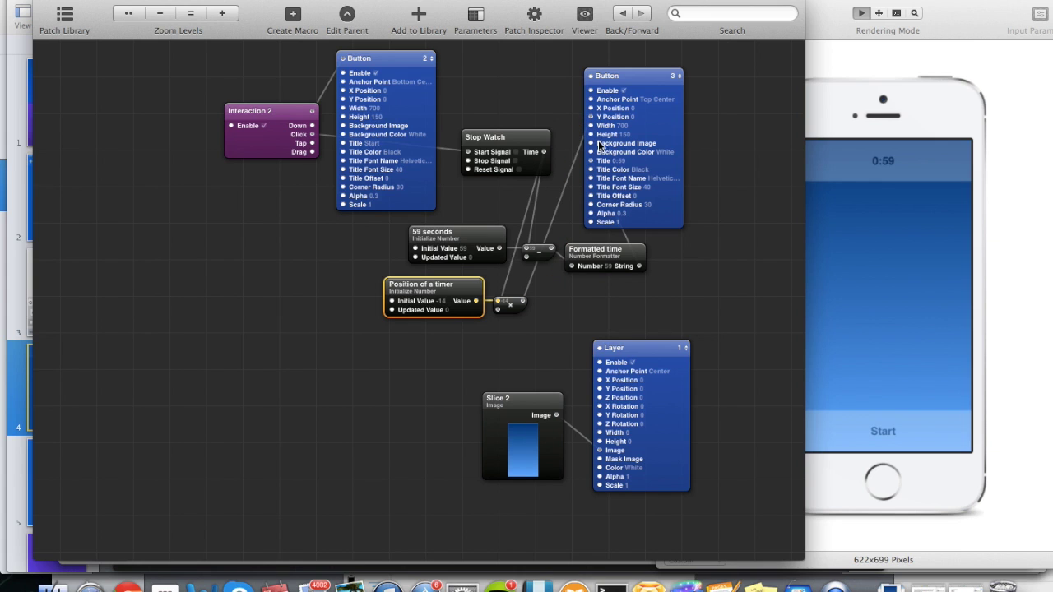
# Test the moving timer with the Start button in the viewer and restart the composition.
pyautogui.click(839, 275)
pyautogui.click(873, 433)
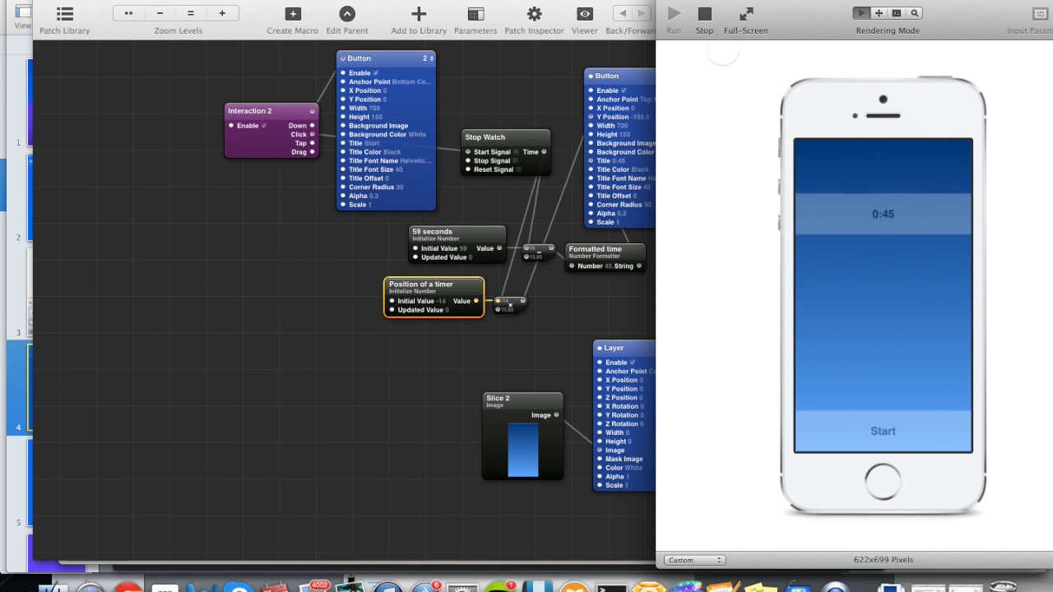
pyautogui.click(704, 14)
pyautogui.click(674, 15)
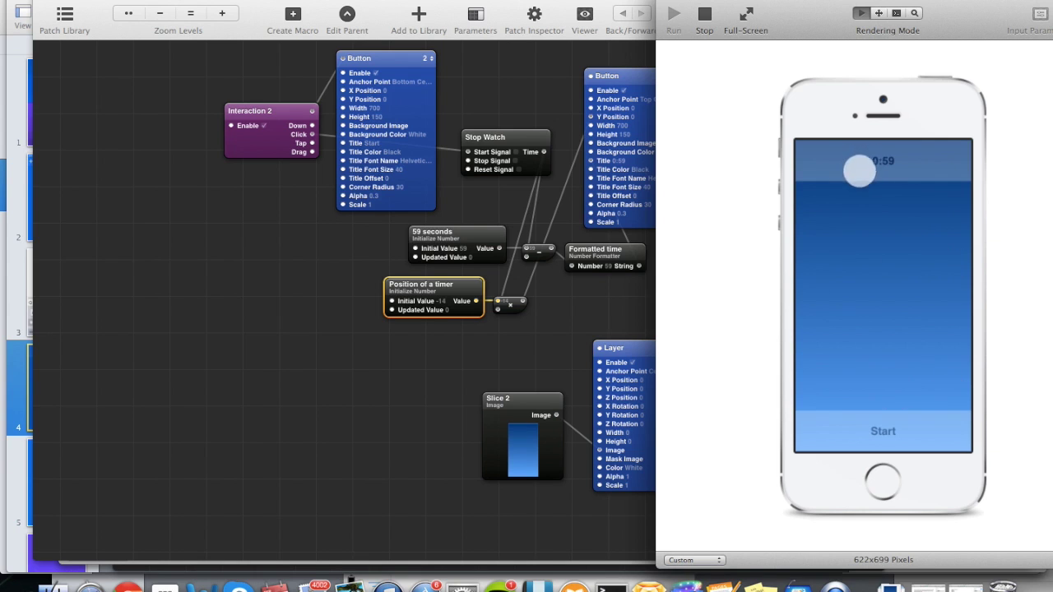
# Search the patch library for "layer" and add a Layer patch below the Position of a timer patch.
pyautogui.click(530, 320)
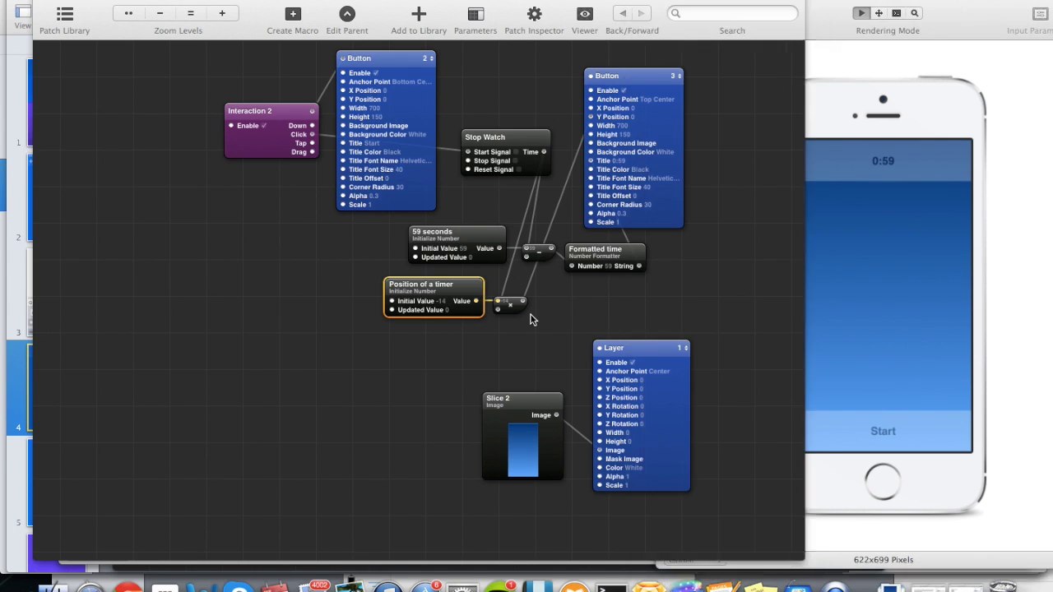
pyautogui.click(65, 14)
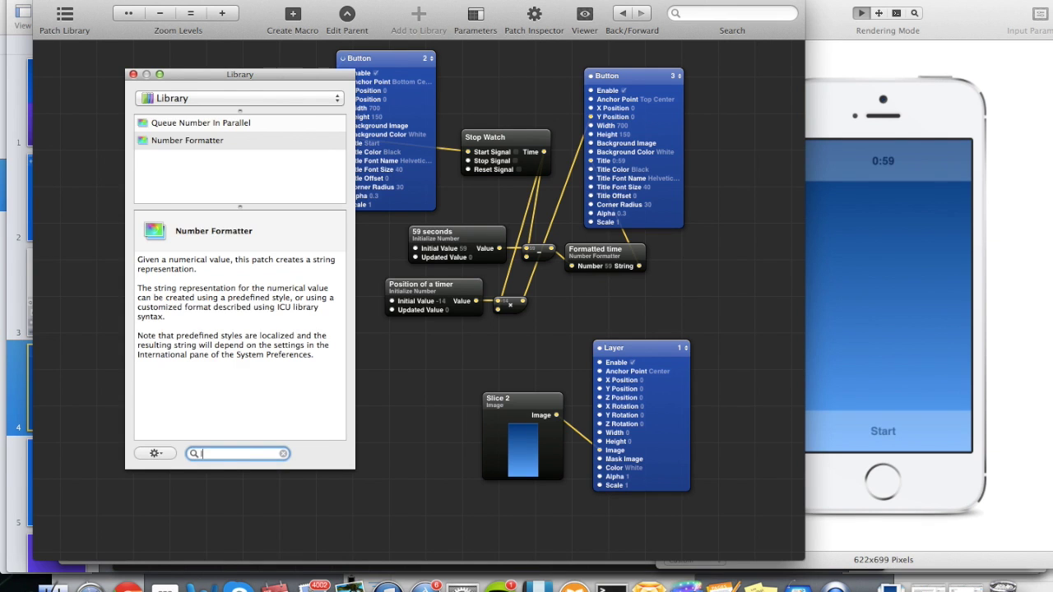
pyautogui.write('layer')
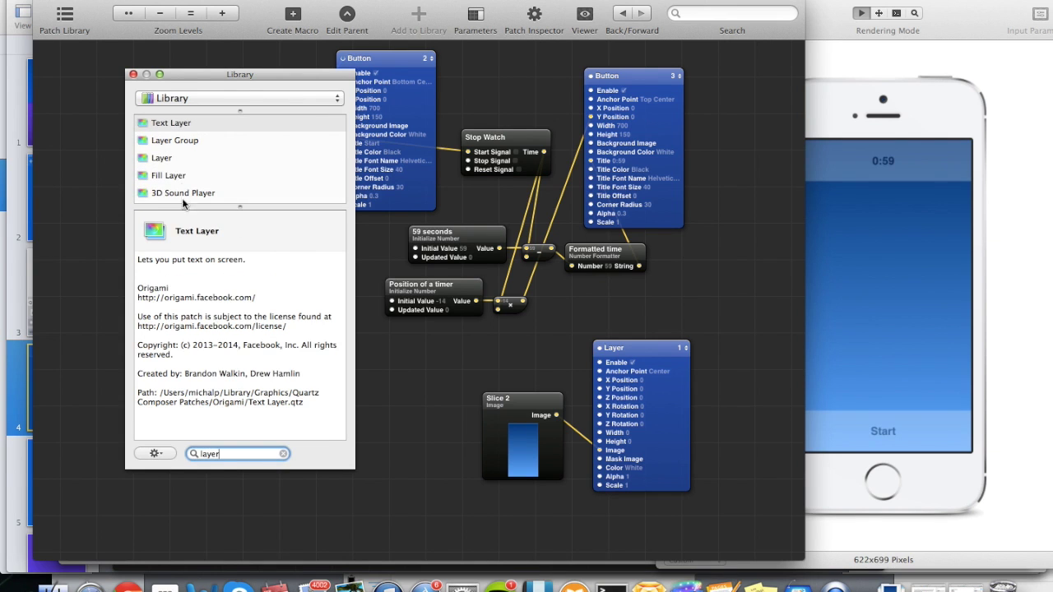
pyautogui.moveTo(156, 165); pyautogui.dragTo(389, 383)
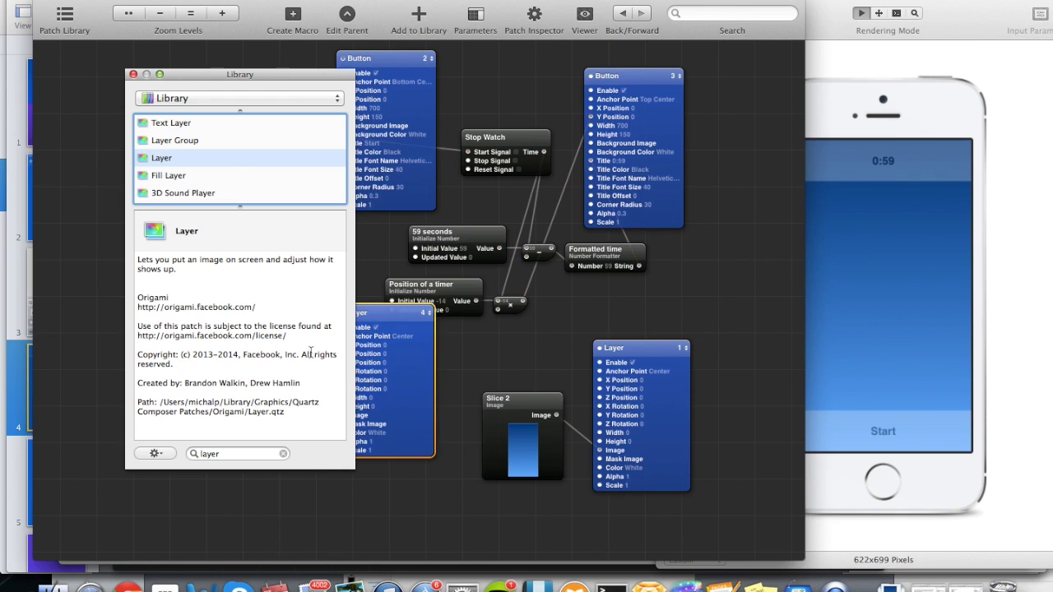
pyautogui.click(133, 74)
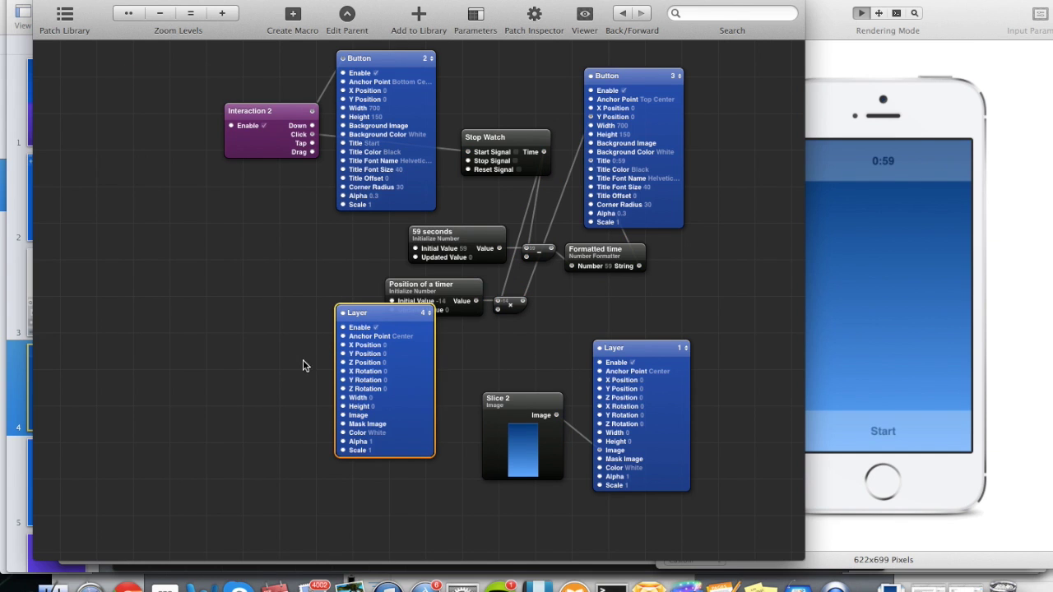
# Set the new Layer patch's Height and Width to 1000 each and bring the viewer forward to check it.
pyautogui.doubleClick(375, 406)
pyautogui.write('1000')
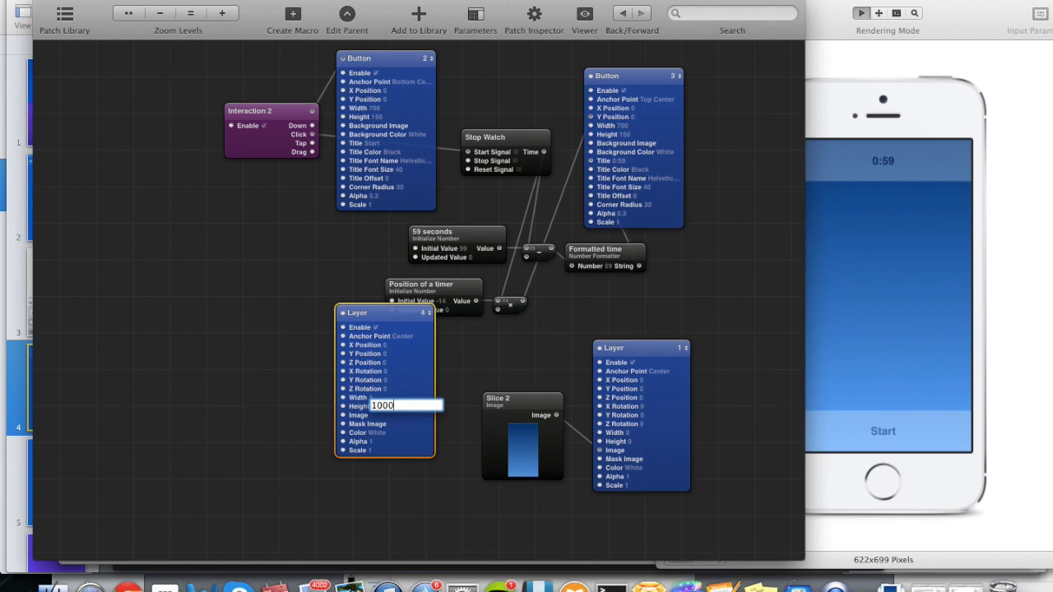
pyautogui.press('Return')
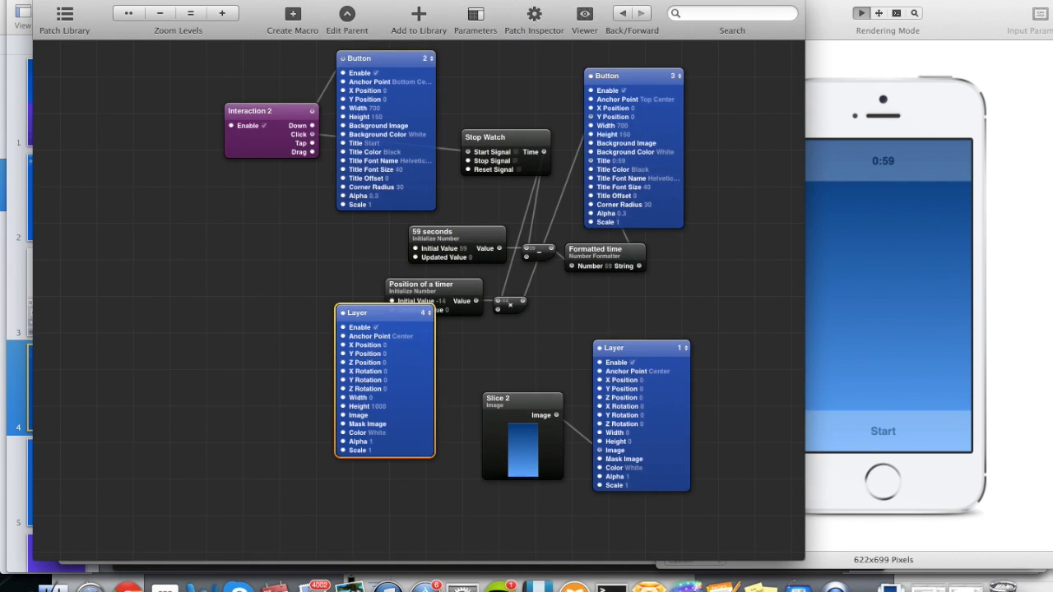
pyautogui.doubleClick(372, 399)
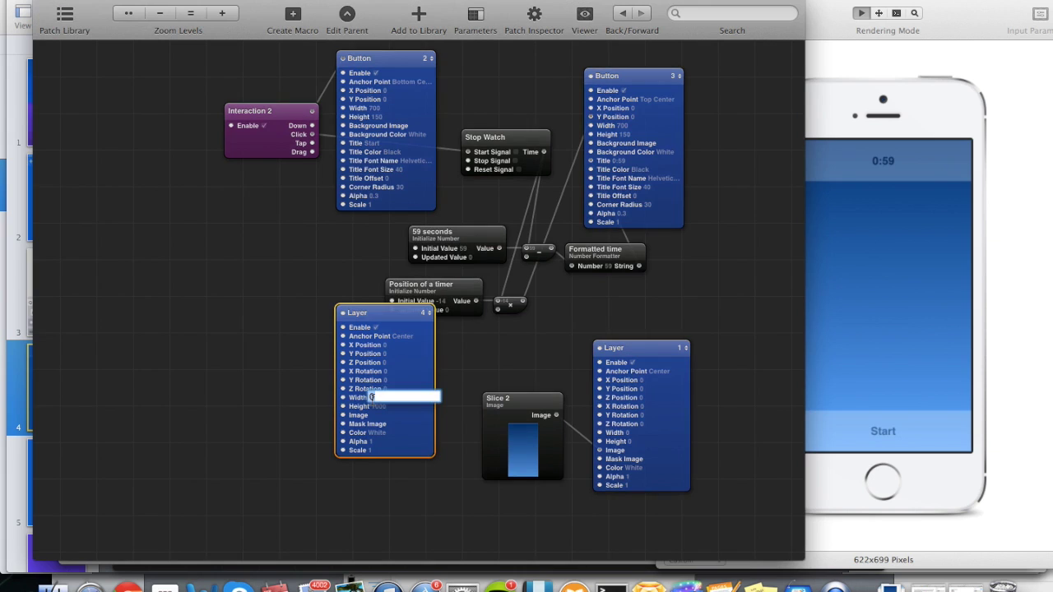
pyautogui.write('1000')
pyautogui.press('Return')
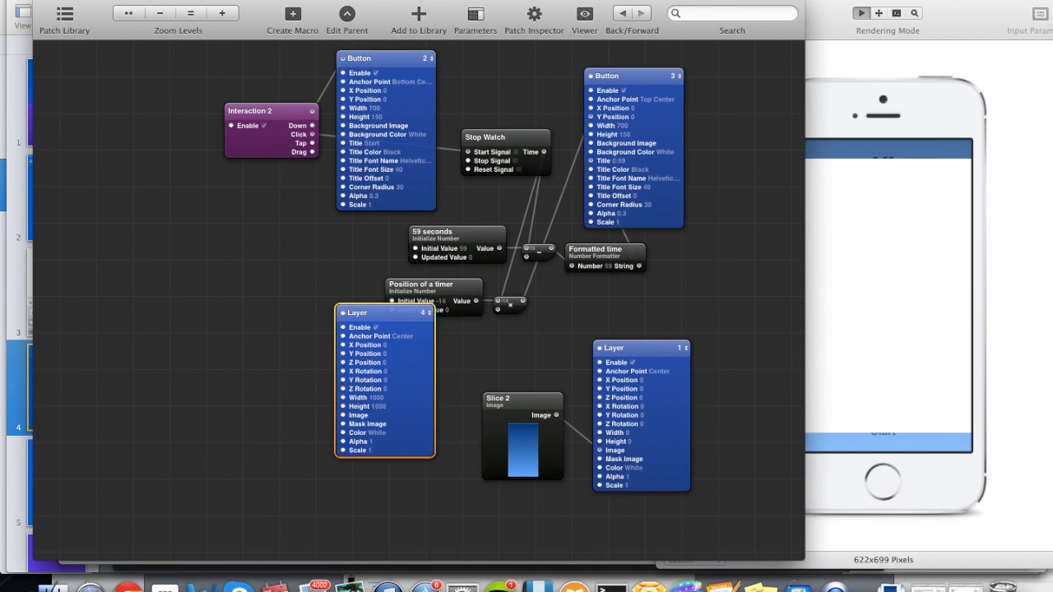
pyautogui.click(899, 370)
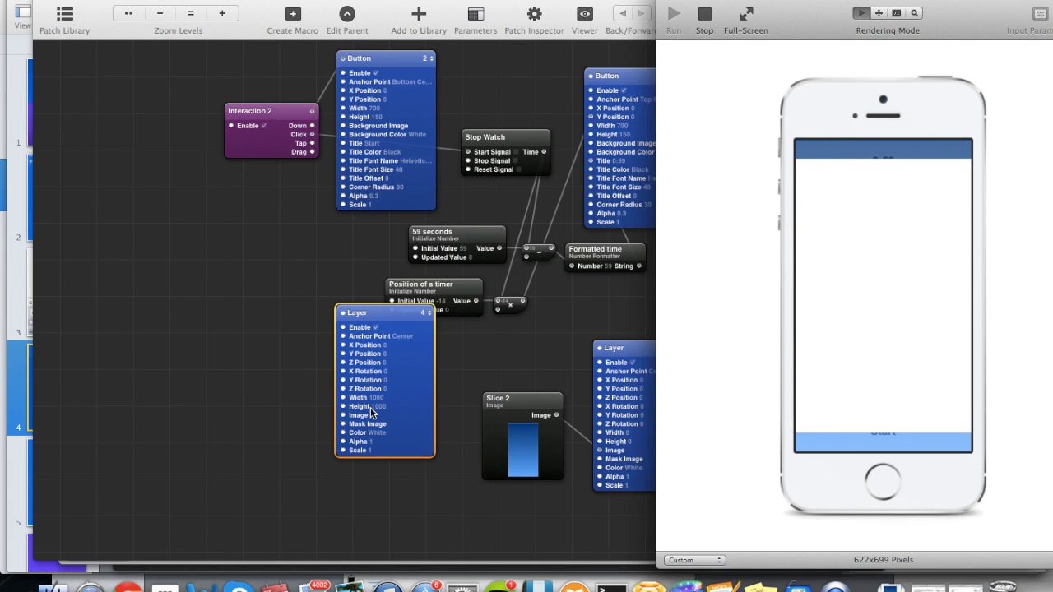
# Change the new Layer patch's rendering order to Layer 2 so it sits beneath the buttons.
pyautogui.click(428, 319)
pyautogui.click(429, 314)
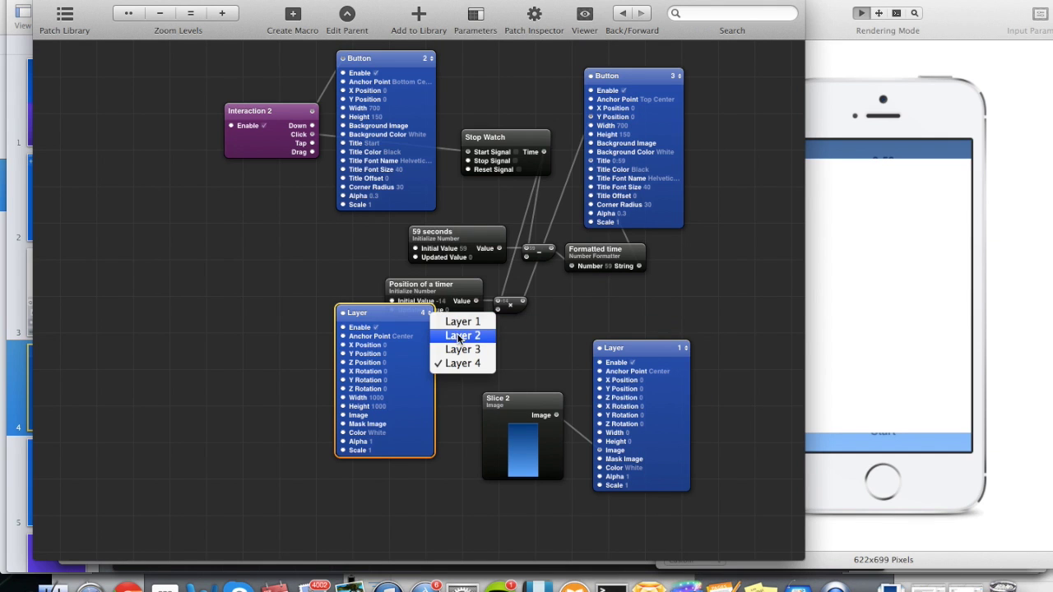
pyautogui.click(459, 336)
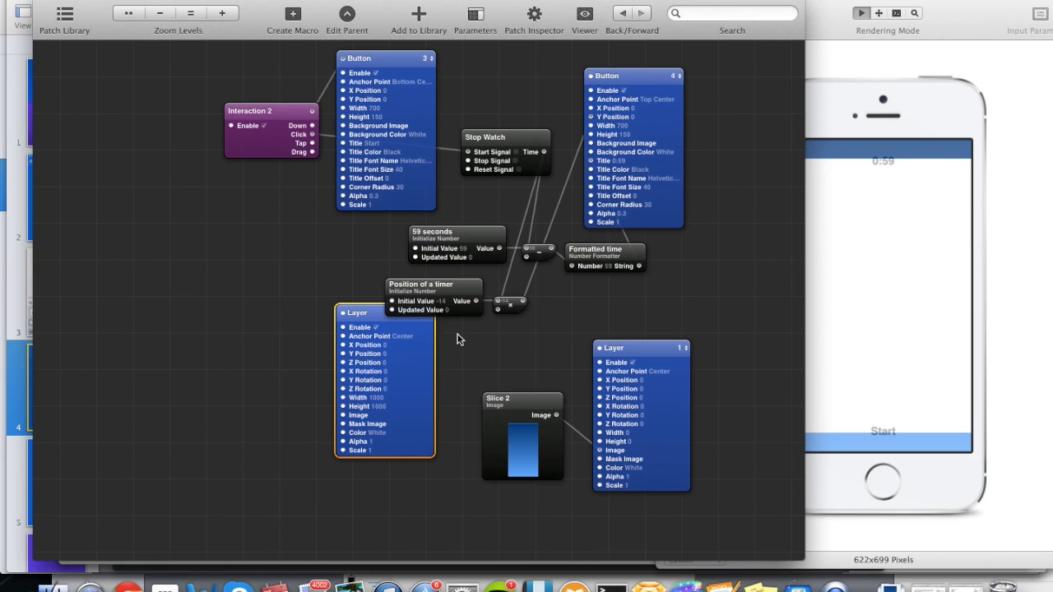
# Set the new layer's Alpha to 0.4 and its Color to black.
pyautogui.doubleClick(371, 445)
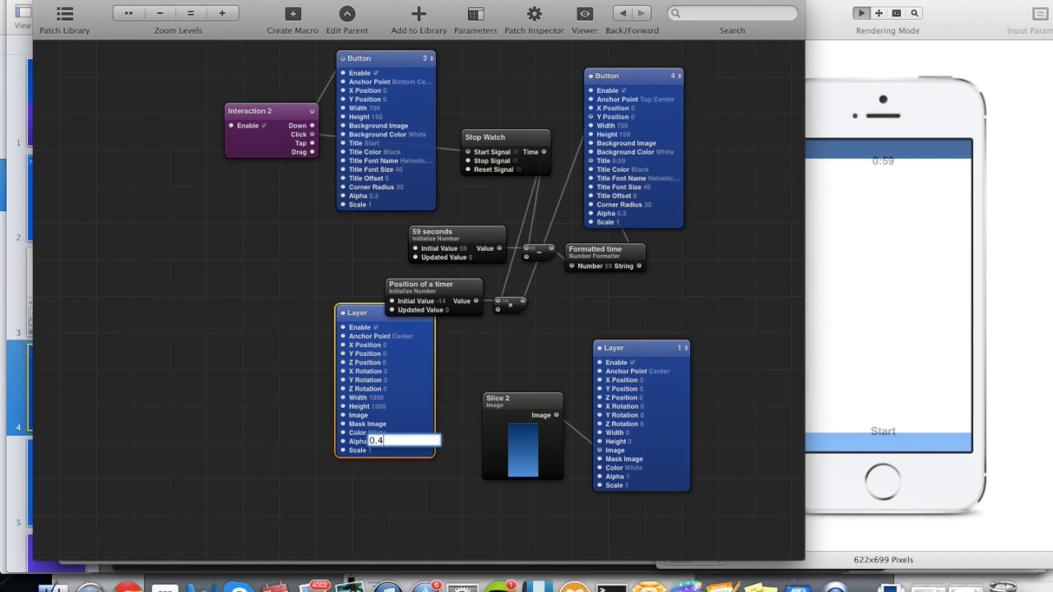
pyautogui.press('Return')
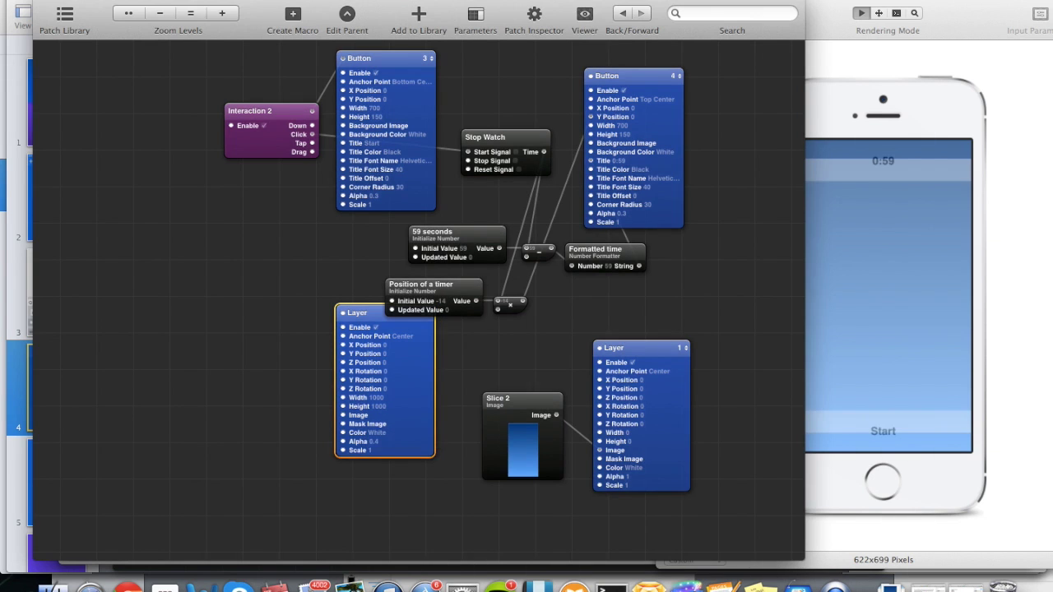
pyautogui.doubleClick(377, 433)
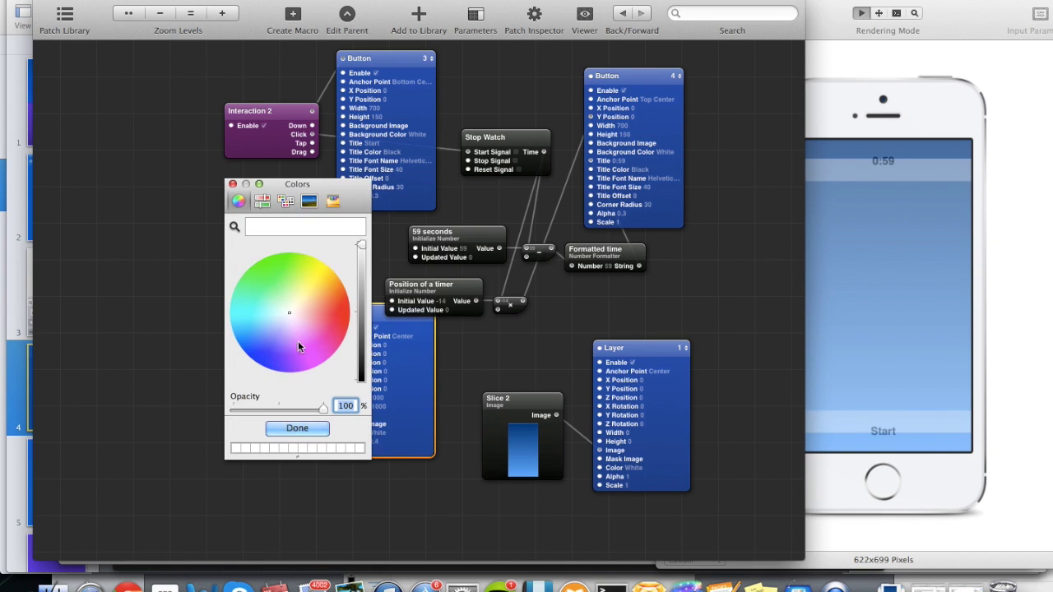
pyautogui.moveTo(360, 249); pyautogui.dragTo(362, 382)
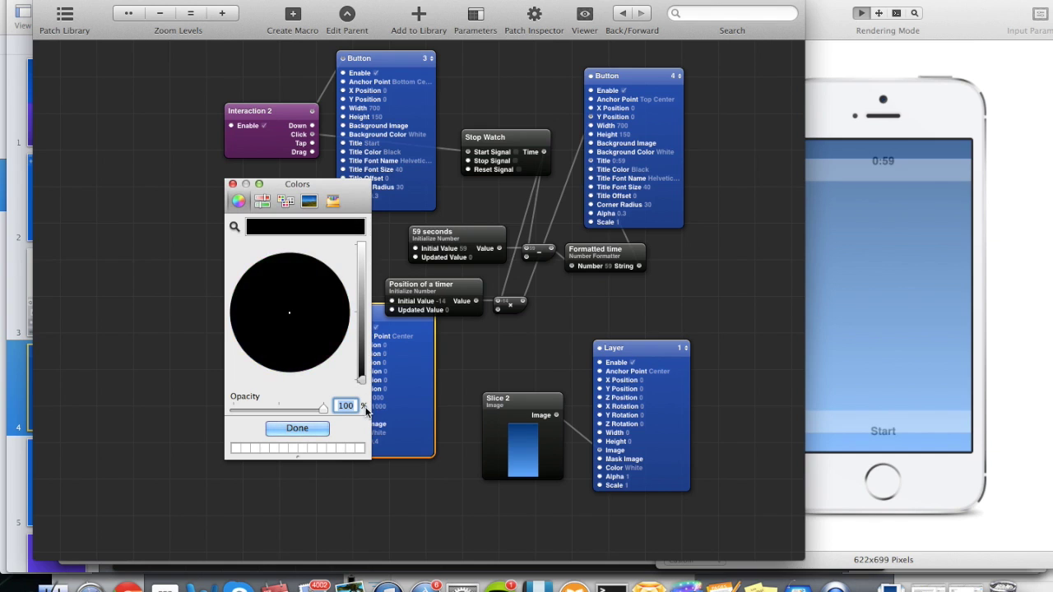
pyautogui.click(297, 428)
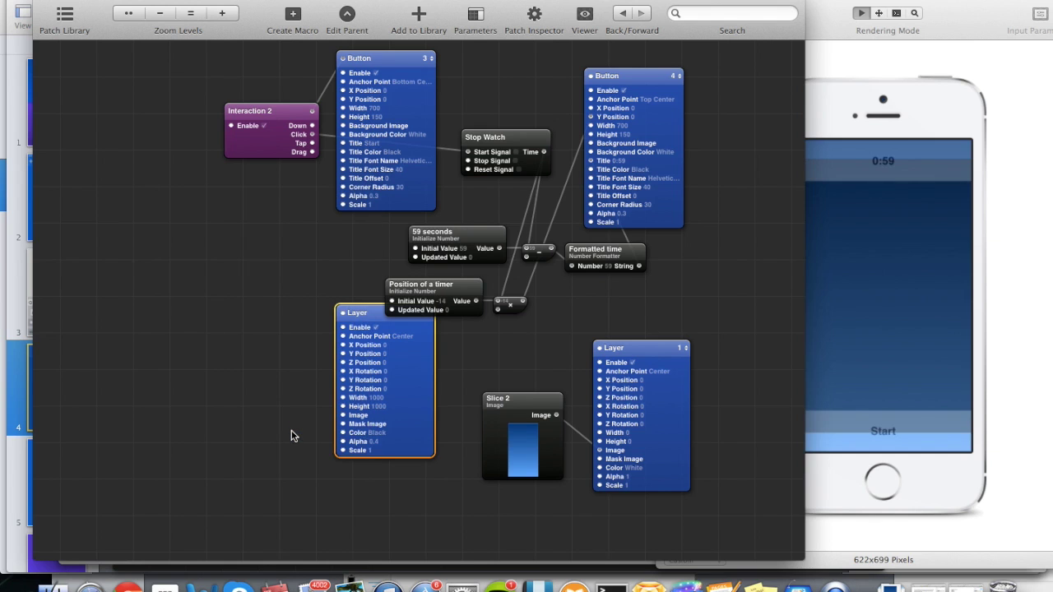
# Move the black Layer patch clear of Position of a timer, and try its order as Layer 1 before restoring Layer 2.
pyautogui.moveTo(373, 315); pyautogui.dragTo(375, 341)
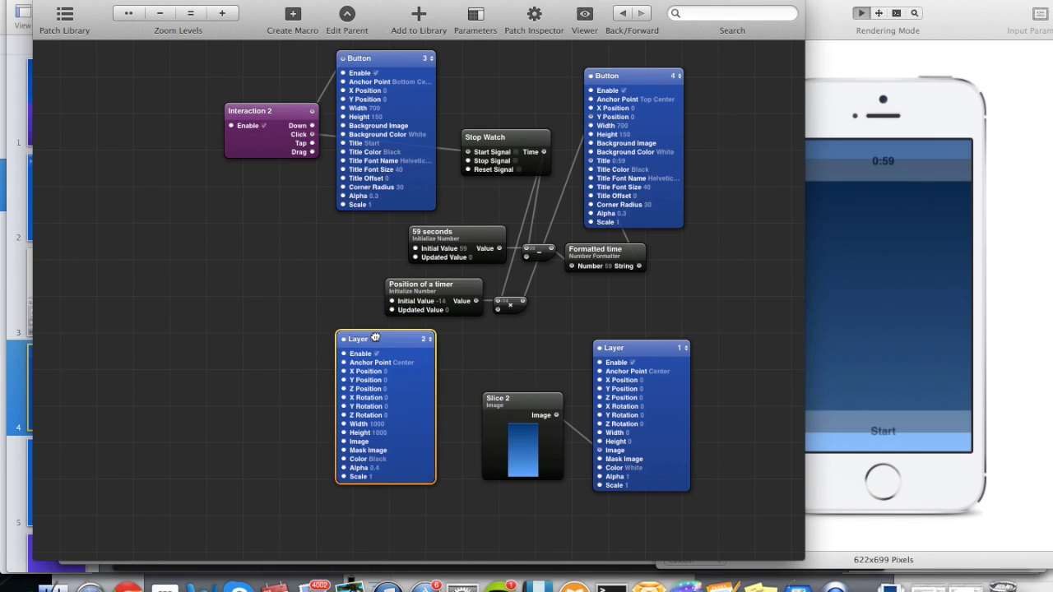
pyautogui.click(425, 340)
pyautogui.click(436, 344)
pyautogui.click(425, 340)
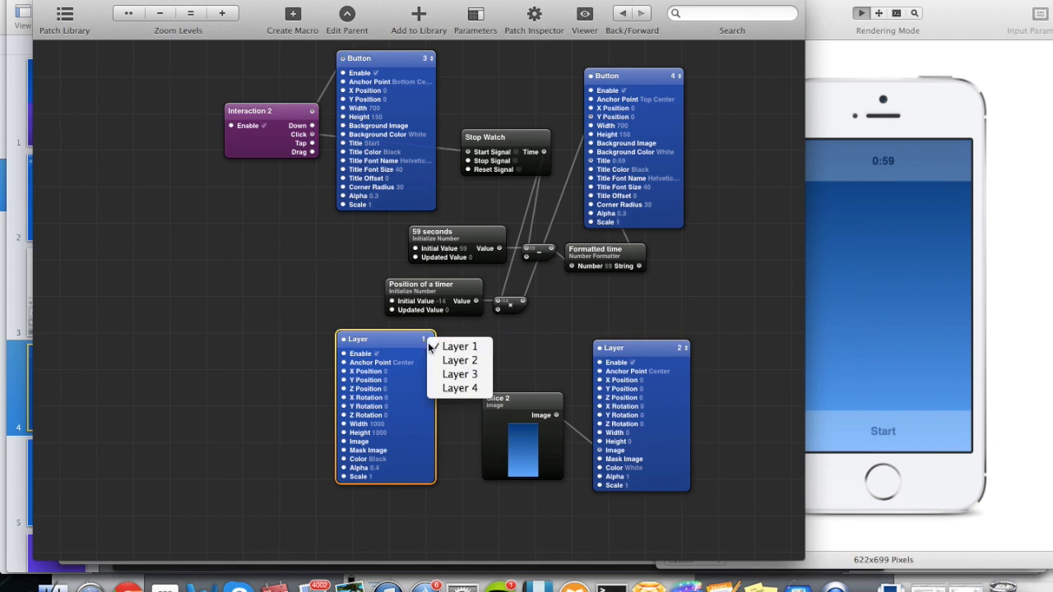
pyautogui.click(437, 360)
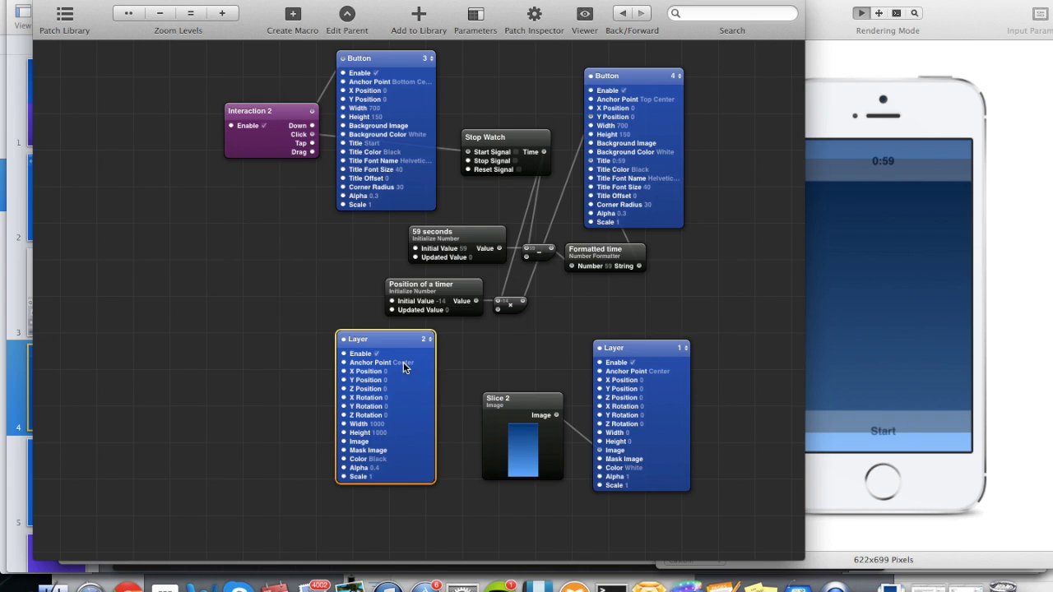
# Set the black layer's Anchor Point to Bottom Center and its Height to 985.
pyautogui.click(403, 363)
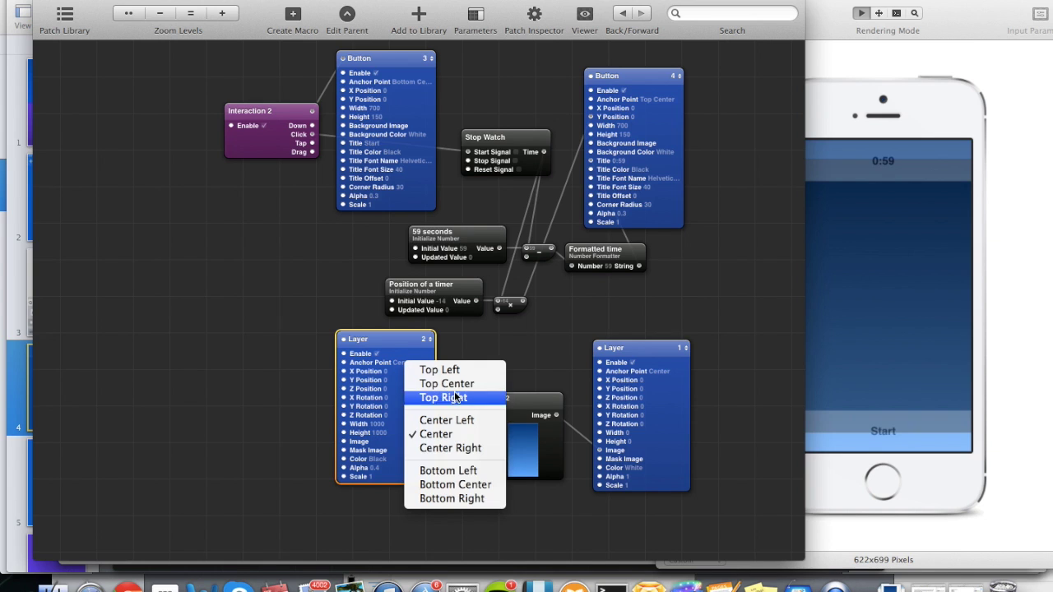
pyautogui.click(456, 485)
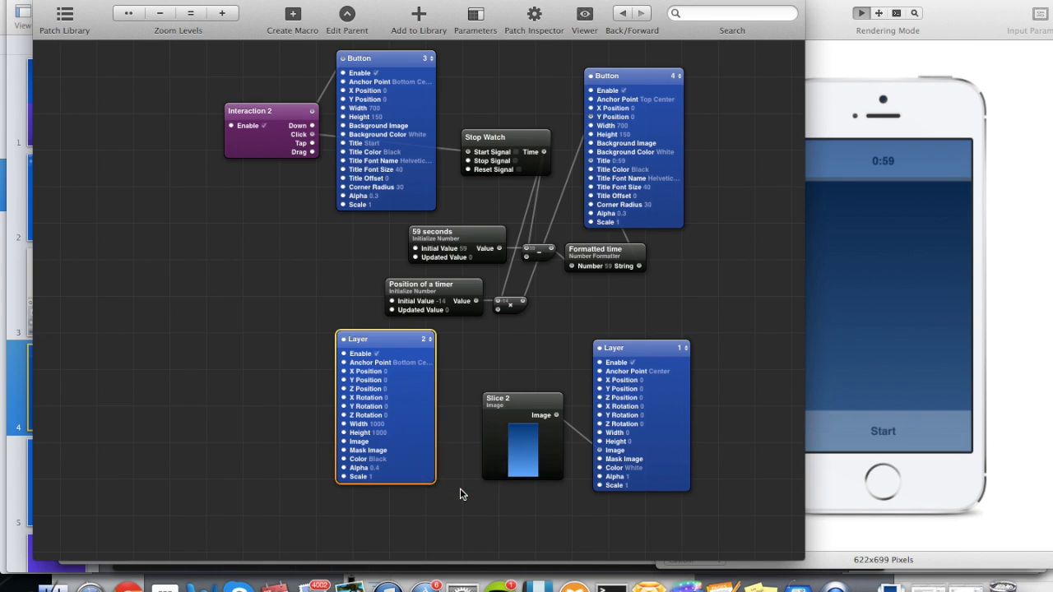
pyautogui.doubleClick(378, 434)
pyautogui.write('985')
pyautogui.press('Return')
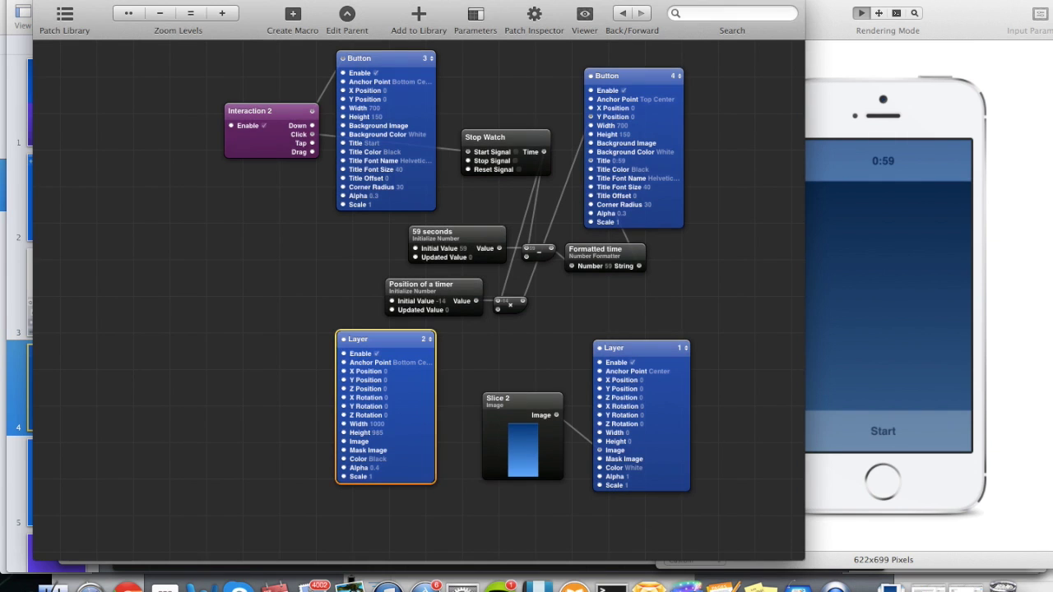
# Shift the black Layer patch further down and wire the multiplication result to its Y Position.
pyautogui.moveTo(387, 342); pyautogui.dragTo(430, 373)
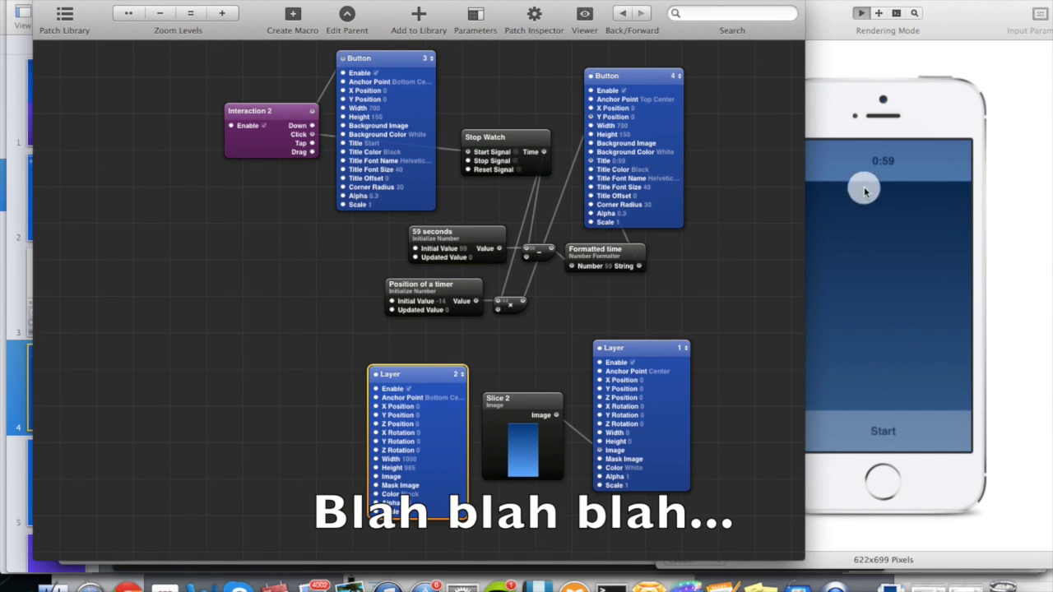
pyautogui.moveTo(450, 399); pyautogui.dragTo(445, 400)
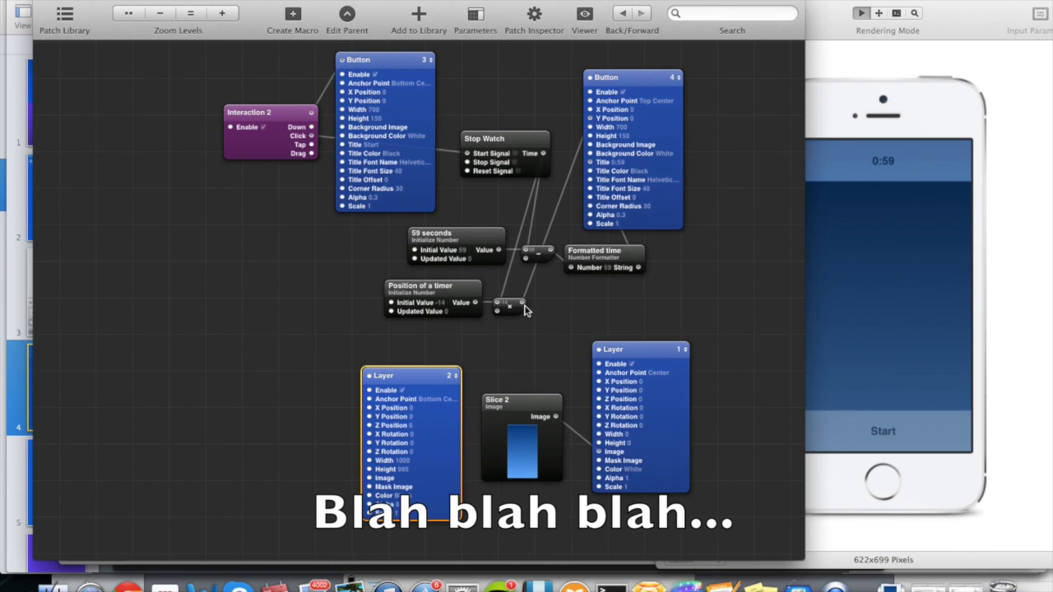
pyautogui.moveTo(523, 303); pyautogui.dragTo(370, 445)
# Test the timer and black layer moving together with the Start button in the viewer, and stop rendering the composition.
pyautogui.click(888, 238)
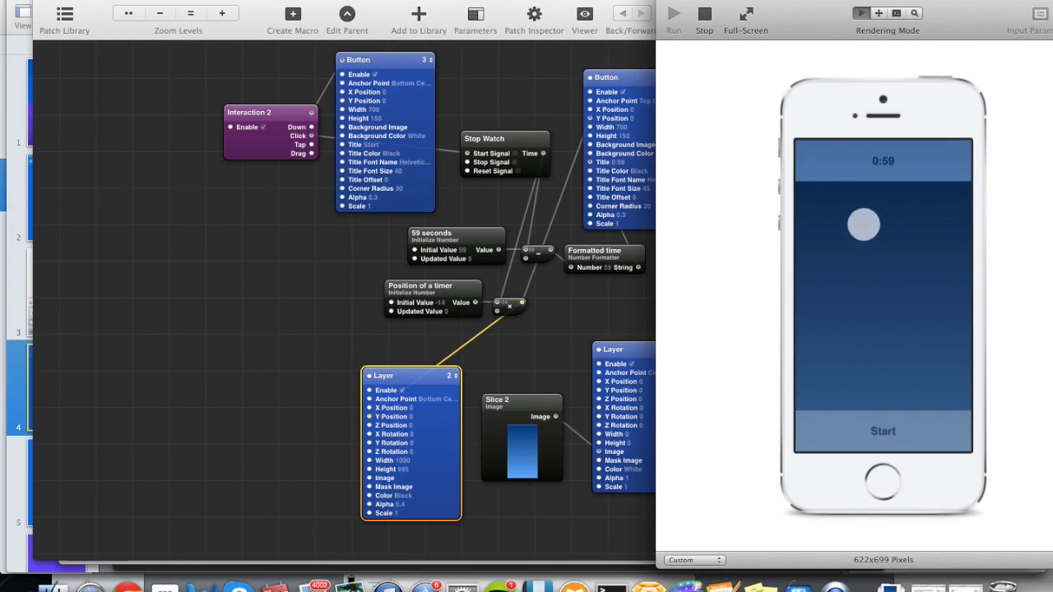
pyautogui.click(882, 423)
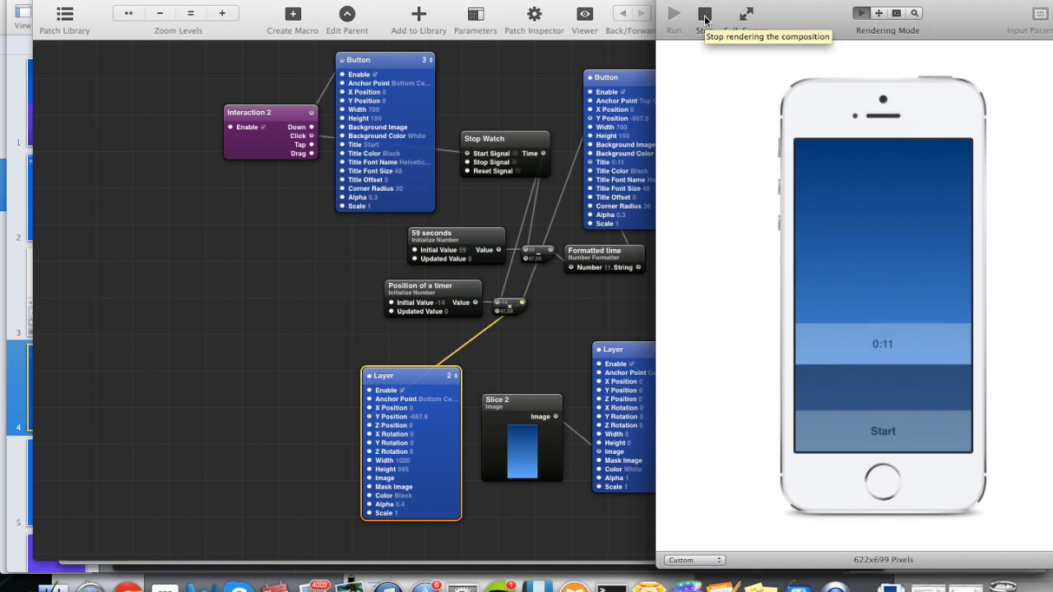
pyautogui.click(705, 16)
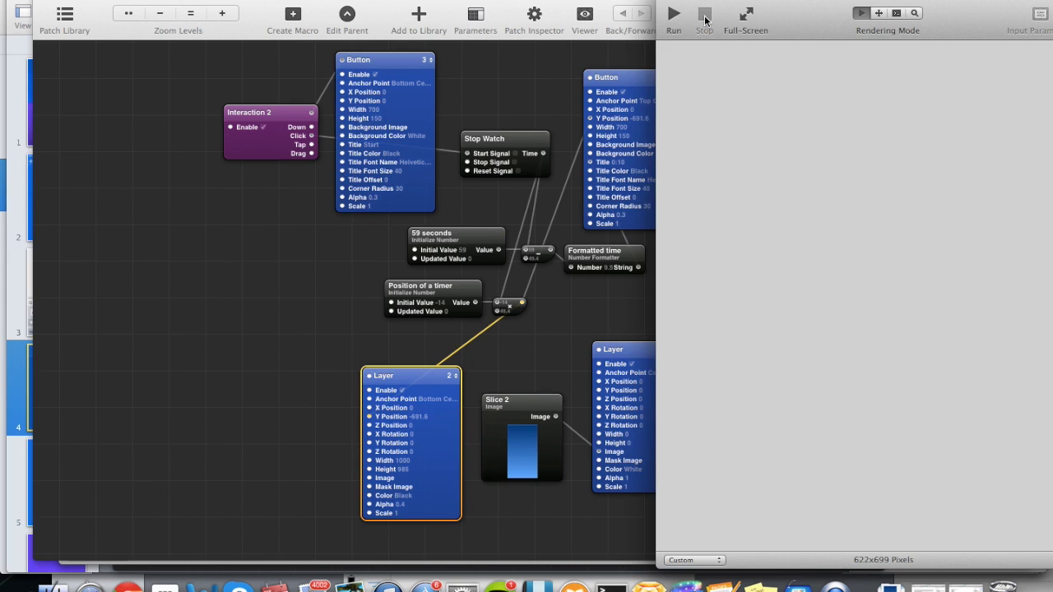